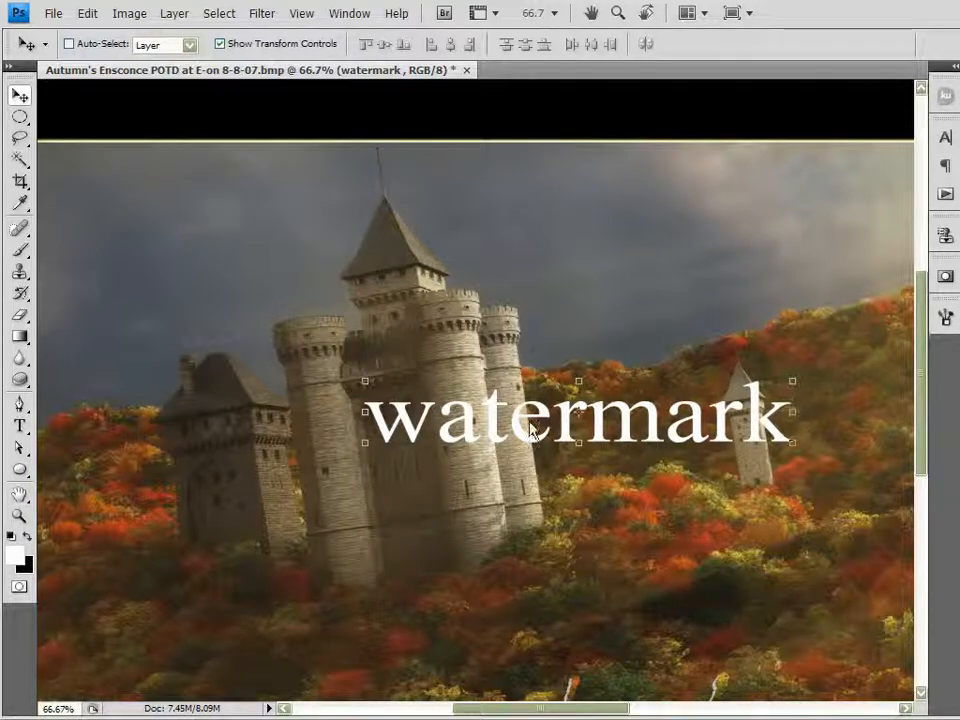
Move the watermark text below the castle and stretch its height to about 135%
click(461, 444)
click(650, 415)
drag(650, 415, 446, 585)
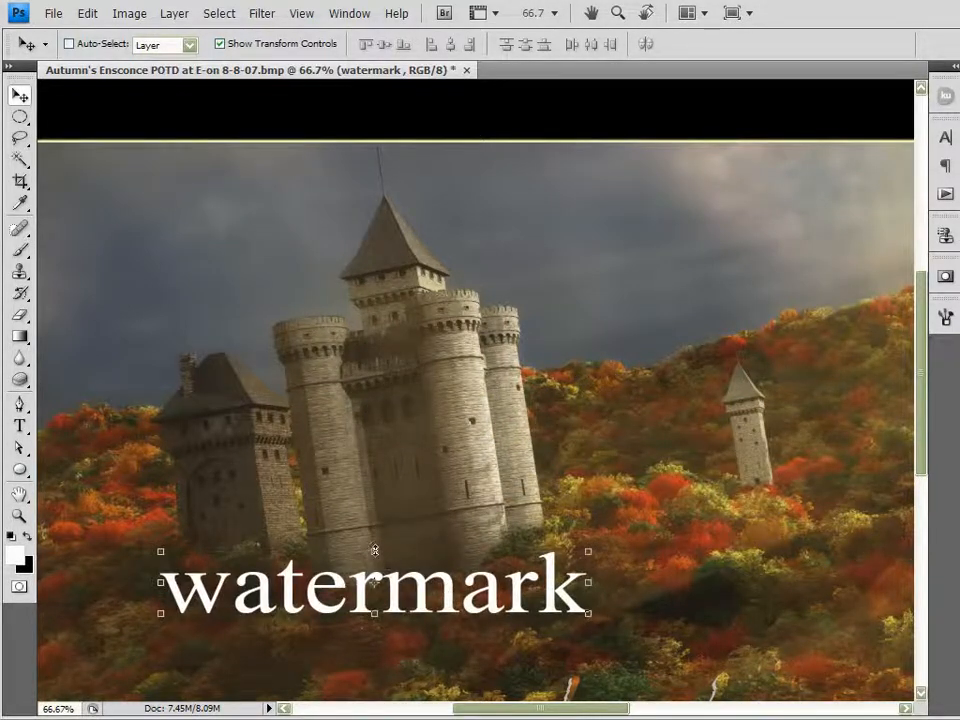
drag(374, 551, 374, 469)
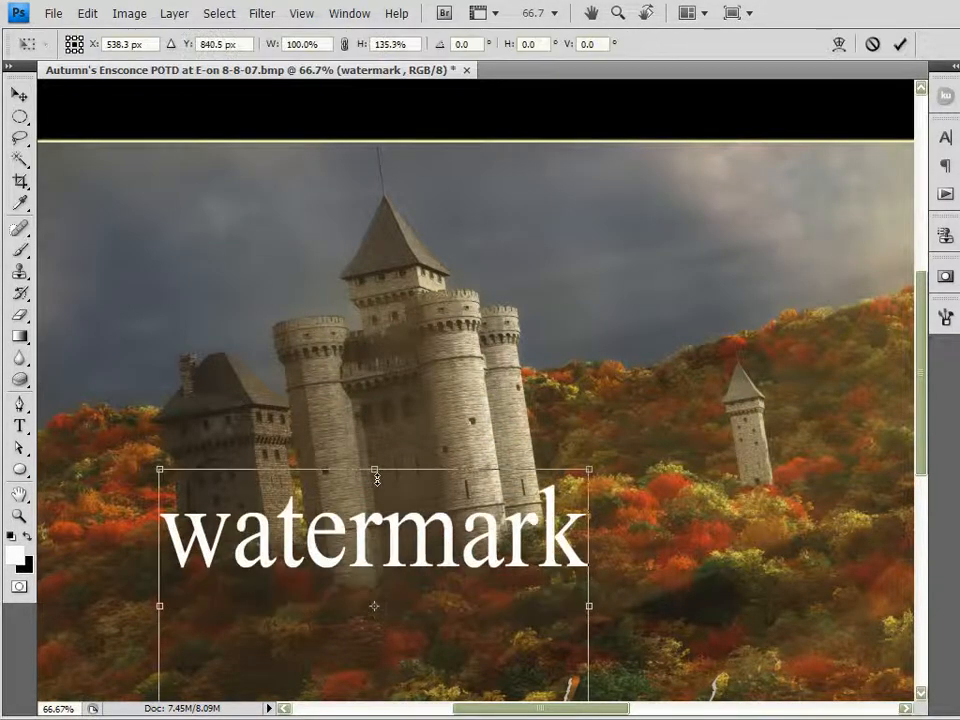
click(899, 45)
Reposition the watermark text on the forested hillside, centred above the autumn's ensconce title
click(560, 492)
drag(563, 495, 835, 585)
scroll(820, 555, down, 1)
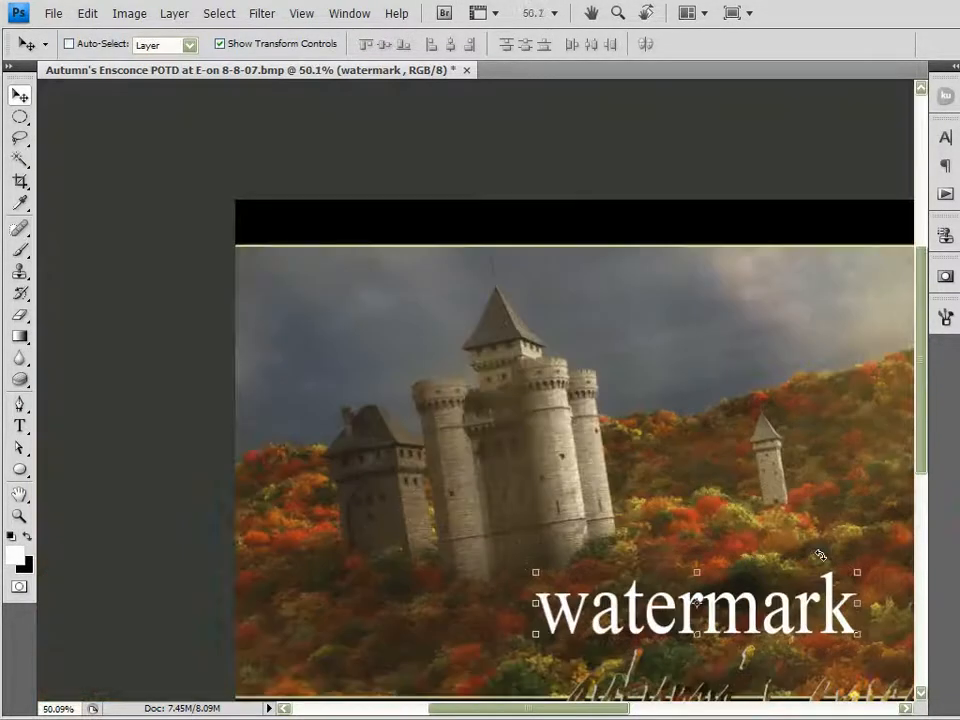
scroll(817, 553, down, 1)
scroll(835, 568, down, 1)
scroll(520, 505, up, 1)
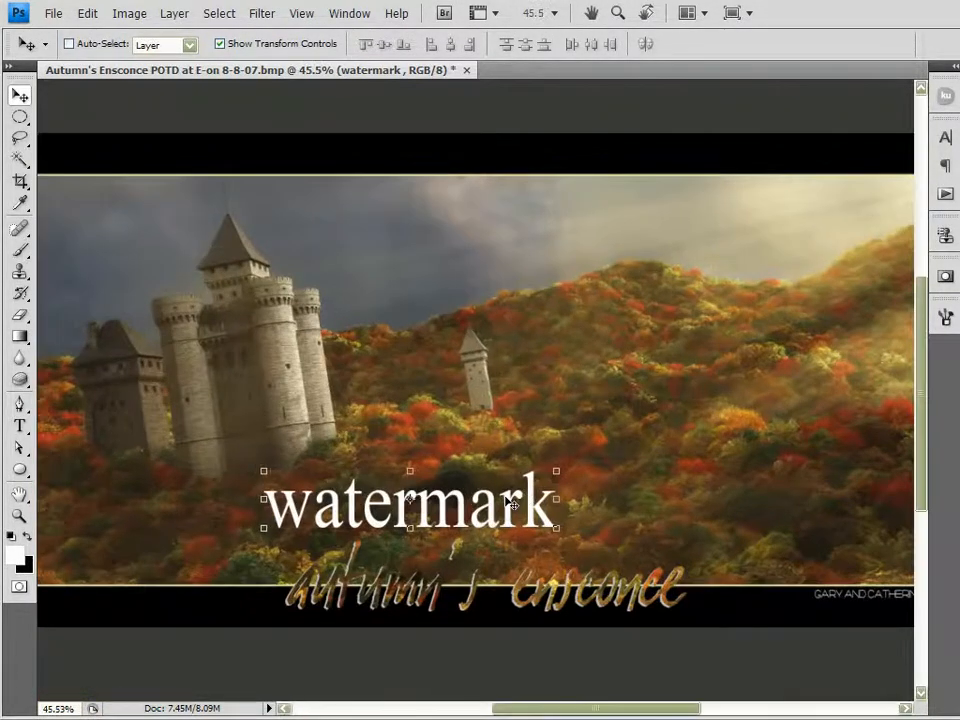
drag(512, 500, 585, 473)
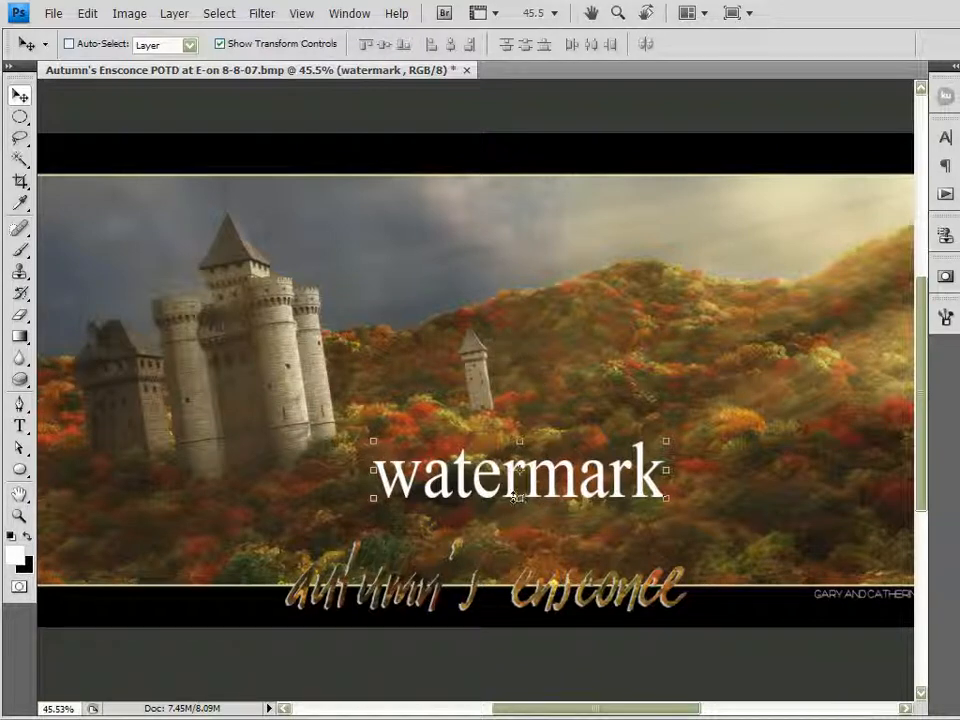
Set the watermark text layer's opacity to 50%
scroll(521, 497, up, 2)
scroll(540, 491, up, 1)
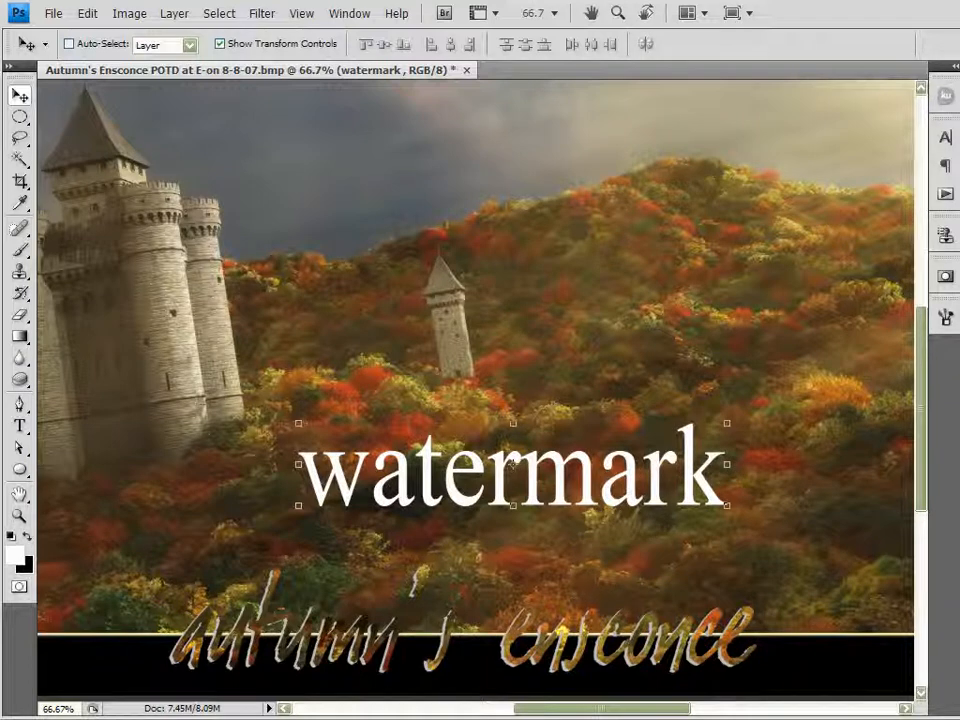
key(5)
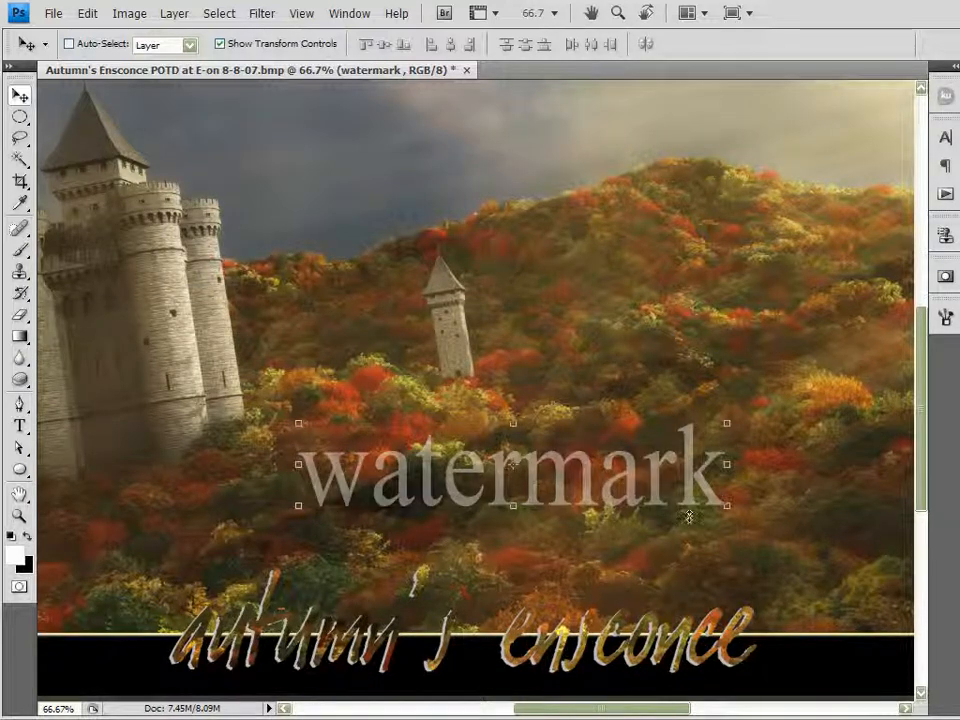
Move the faded watermark below the castle and scale it to about 141% width and 128% height
key(ctrl+0)
drag(611, 506, 294, 551)
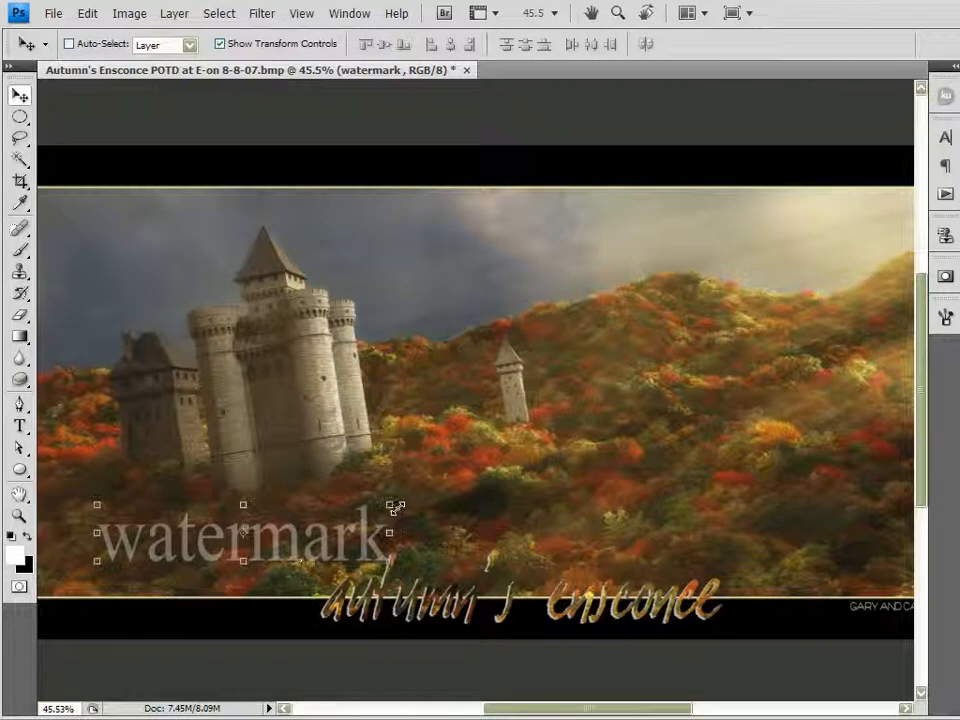
click(388, 507)
drag(434, 457, 511, 460)
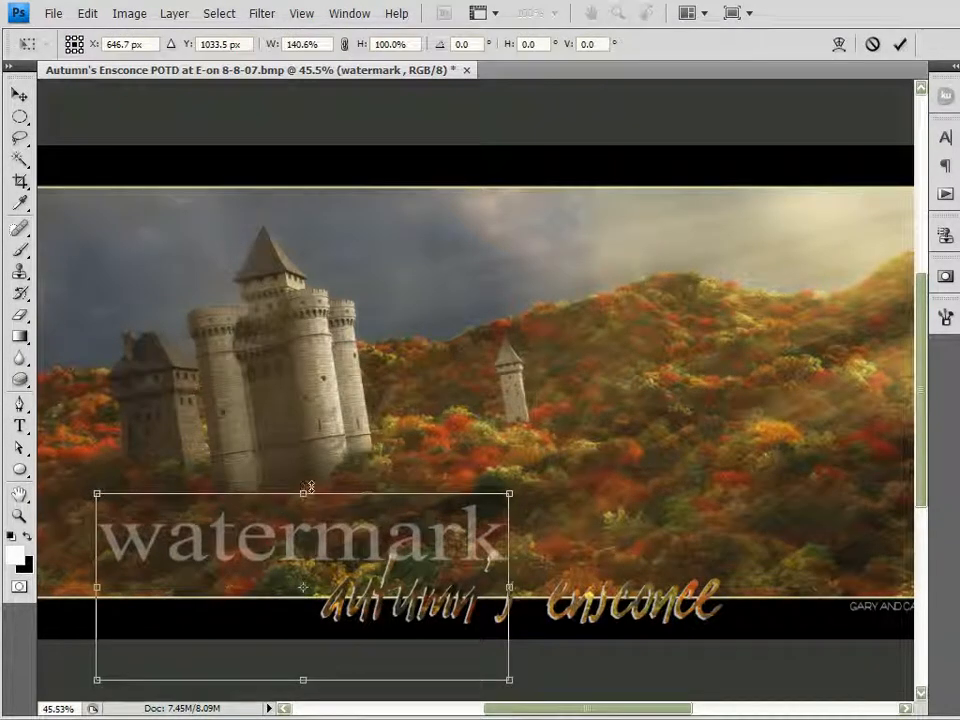
drag(304, 493, 309, 440)
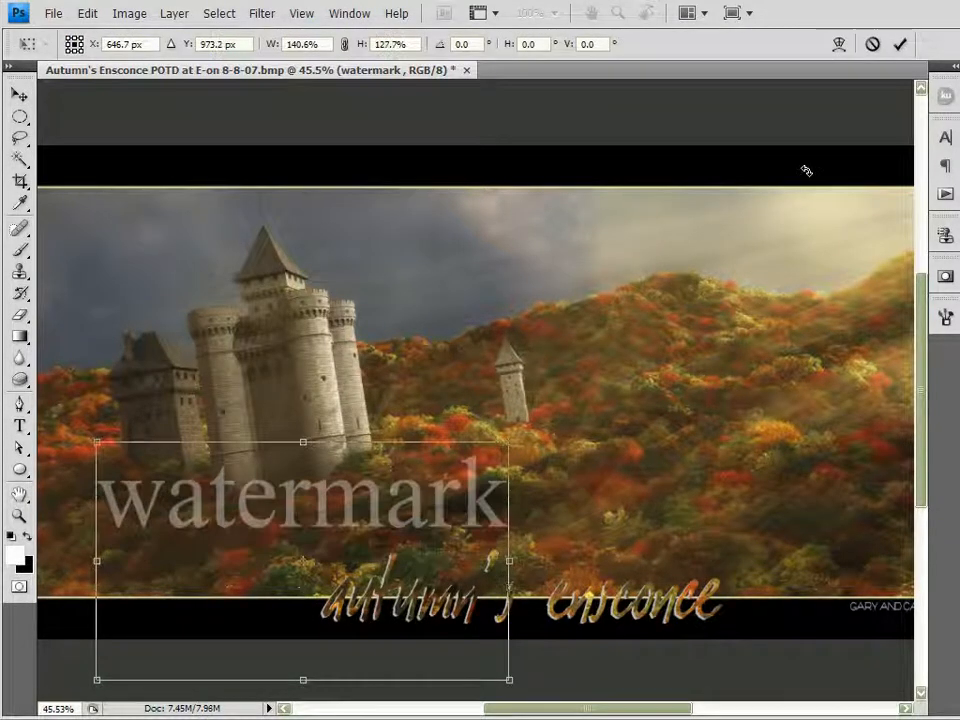
click(900, 44)
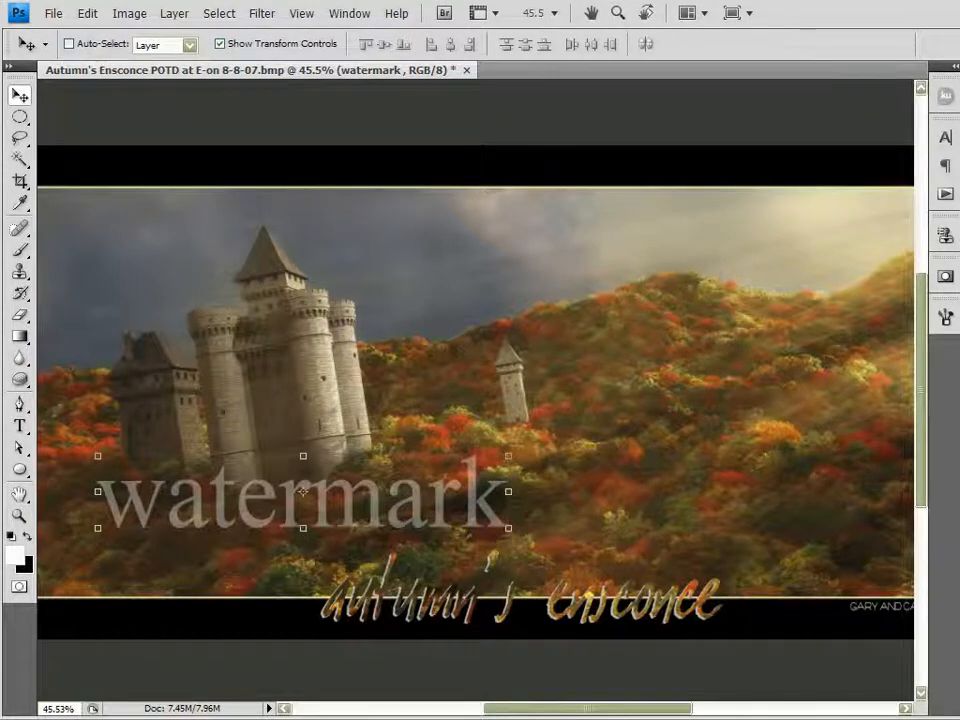
Deselect and reselect the watermark layer, and move its text down so it overlaps the top of the title lettering
click(880, 716)
scroll(507, 543, down, 2)
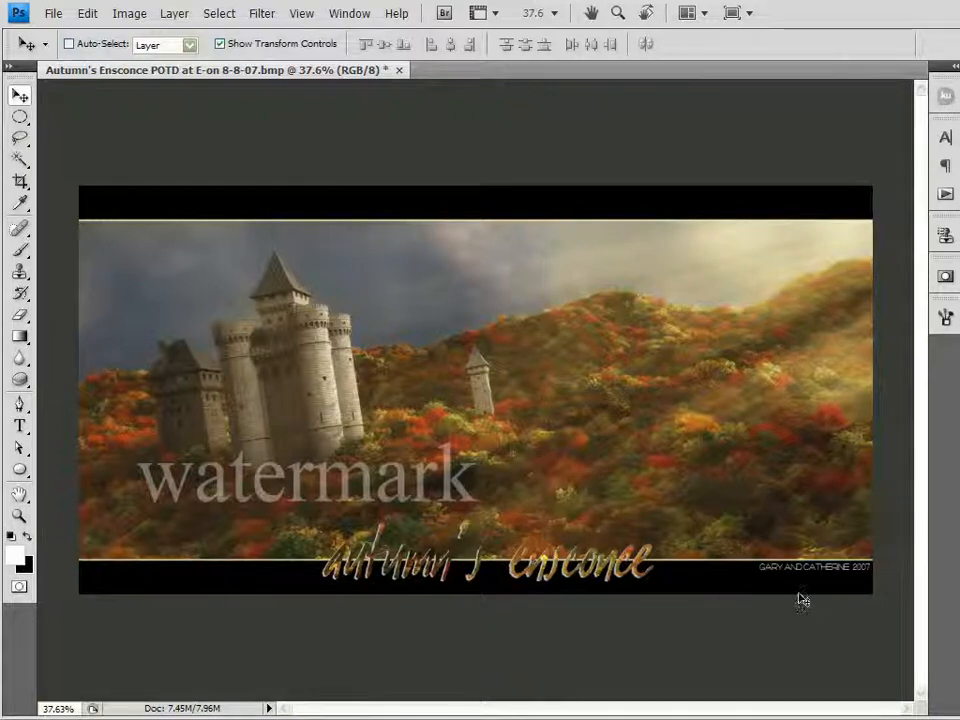
key(alt+comma)
key(alt+bracketright)
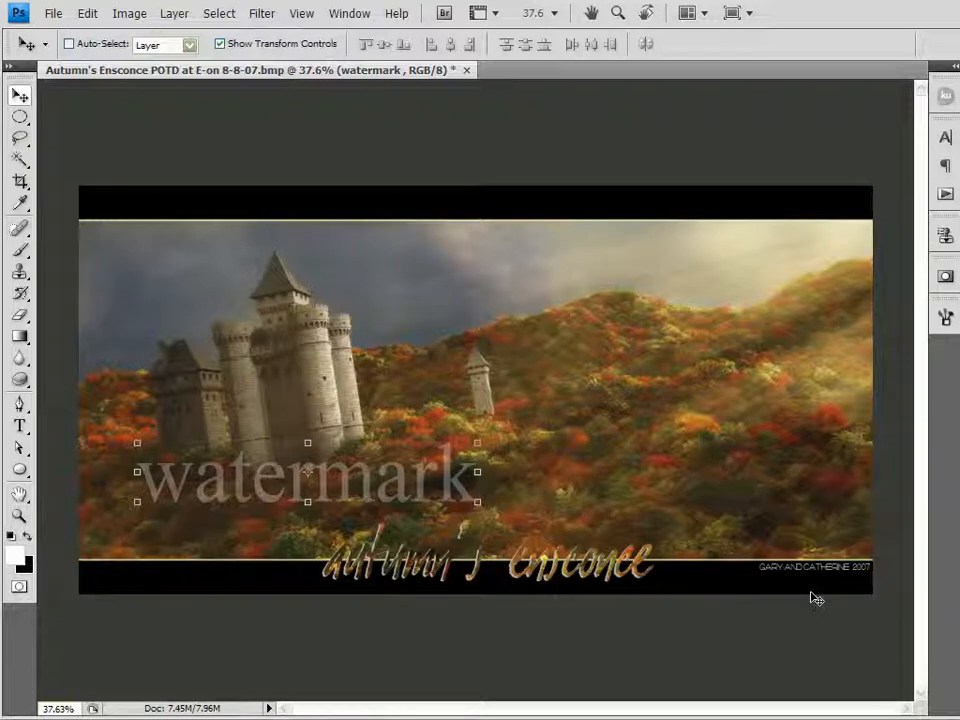
scroll(279, 493, up, 3)
scroll(99, 498, up, 2)
scroll(606, 510, down, 2)
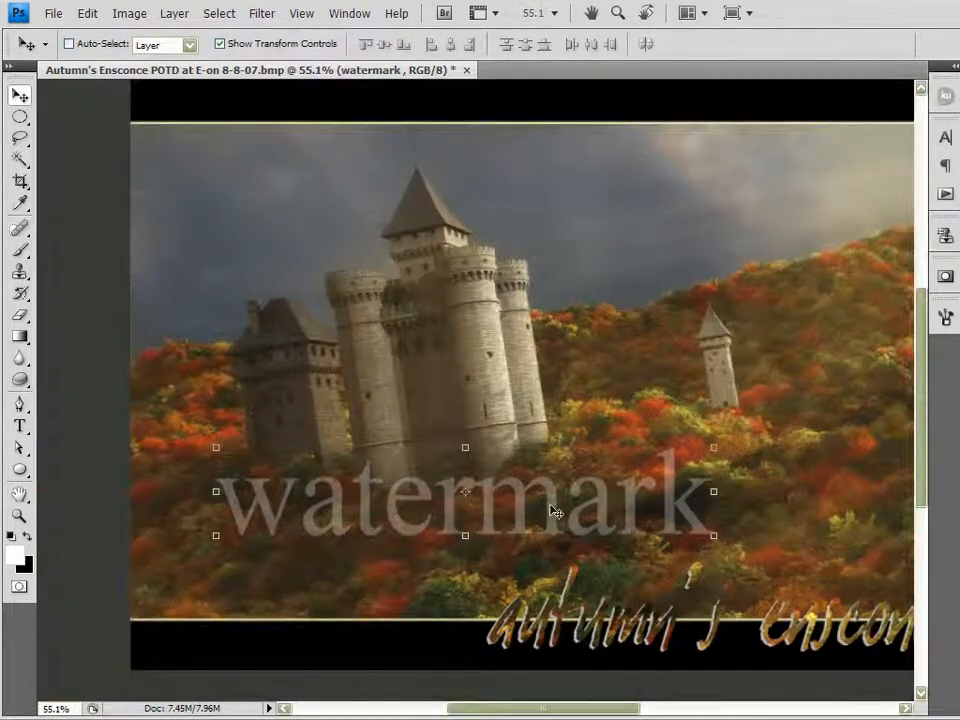
drag(553, 510, 589, 561)
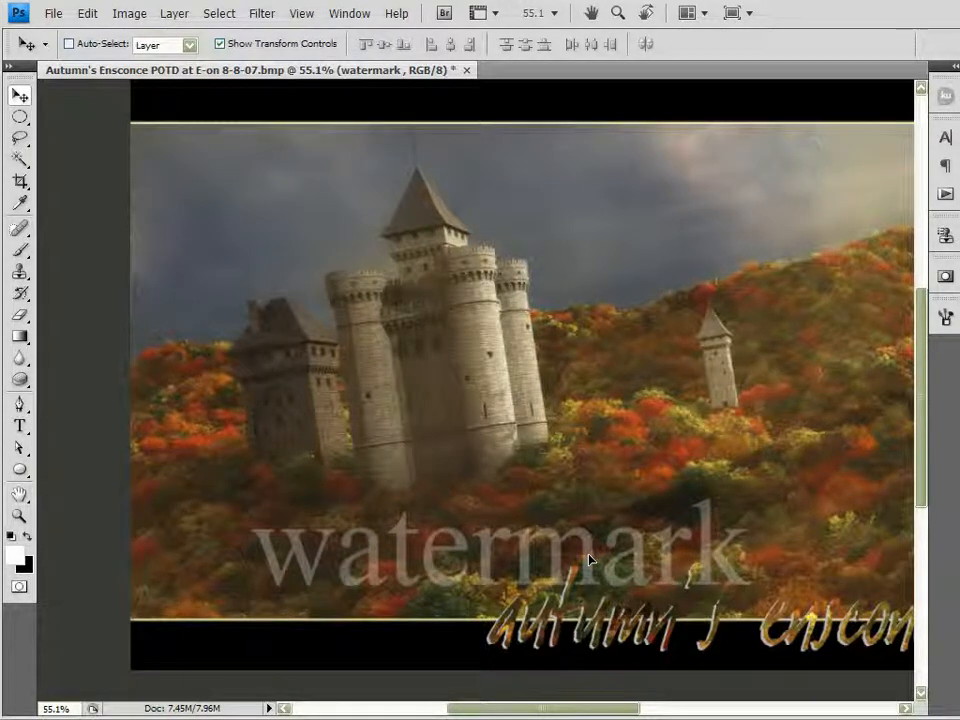
drag(589, 561, 592, 568)
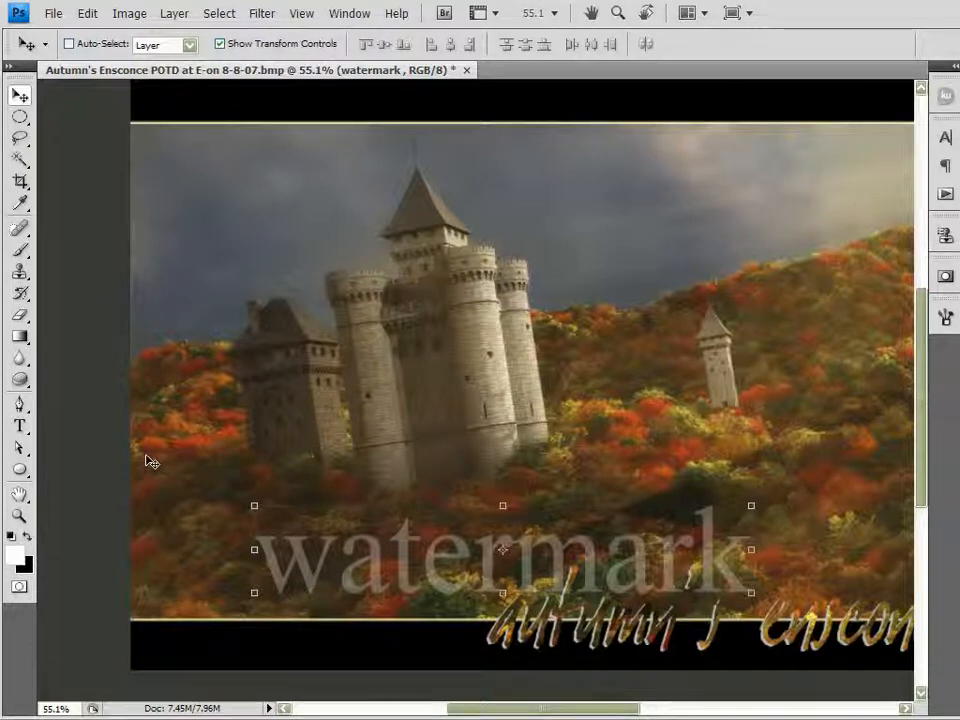
Duplicate the background layer and merge the watermark text layer with that copy
scroll(460, 566, up, 3)
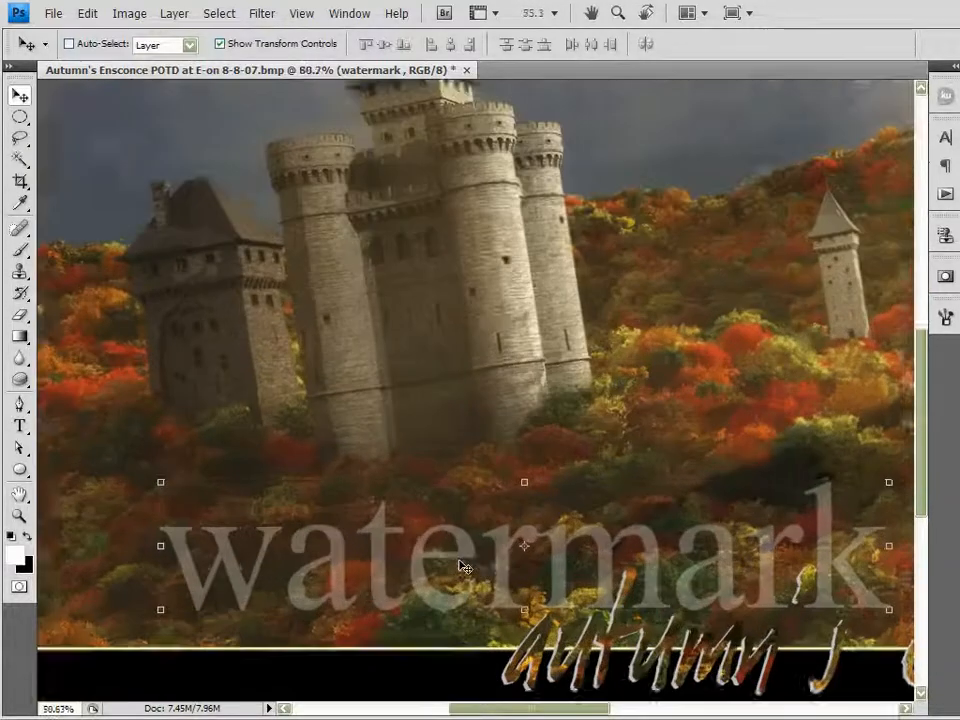
scroll(500, 570, down, 1)
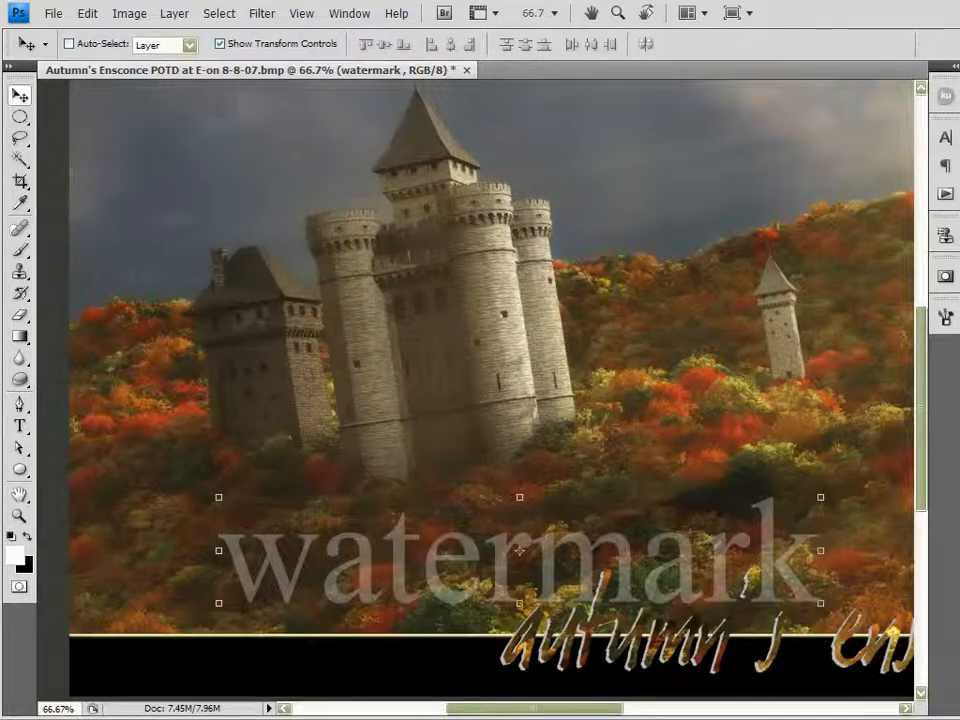
key(ctrl+j)
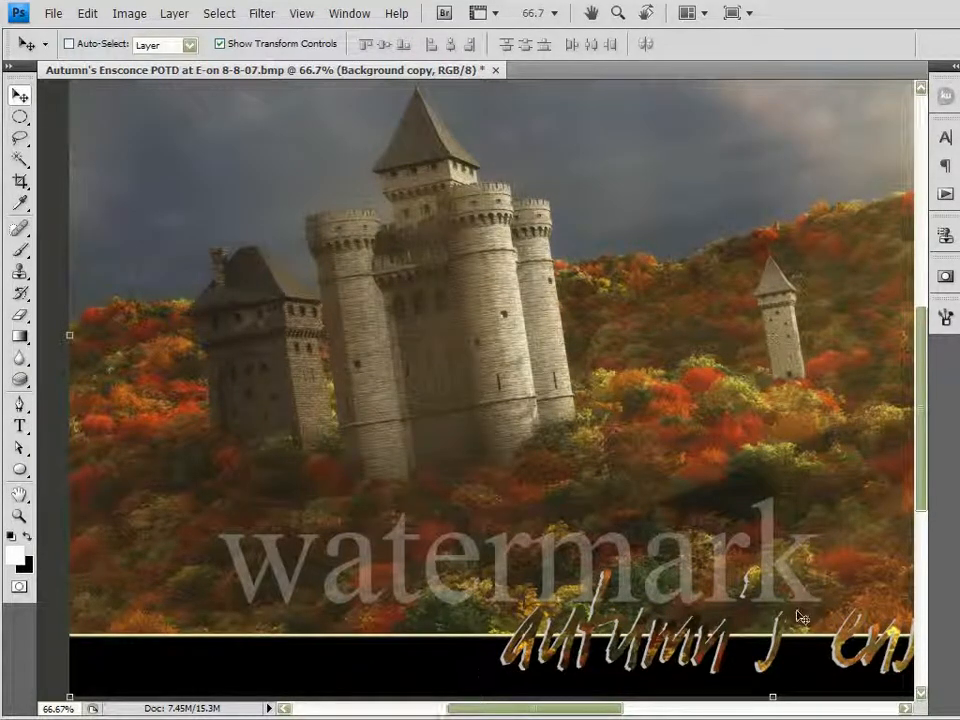
key(alt+bracketright)
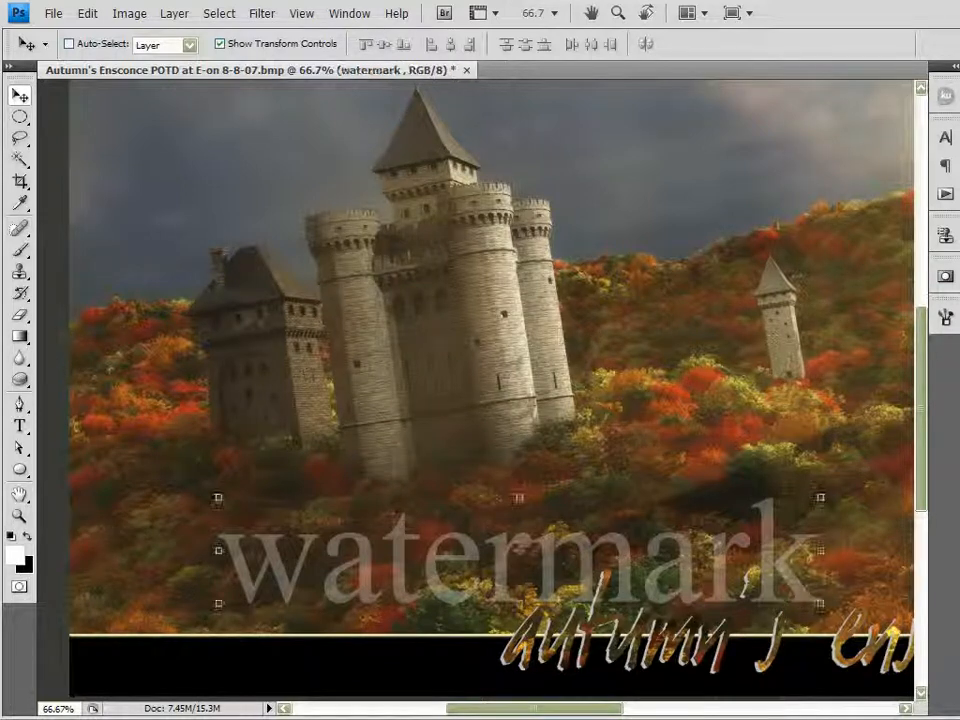
key(alt+shift+bracketleft)
key(ctrl+e)
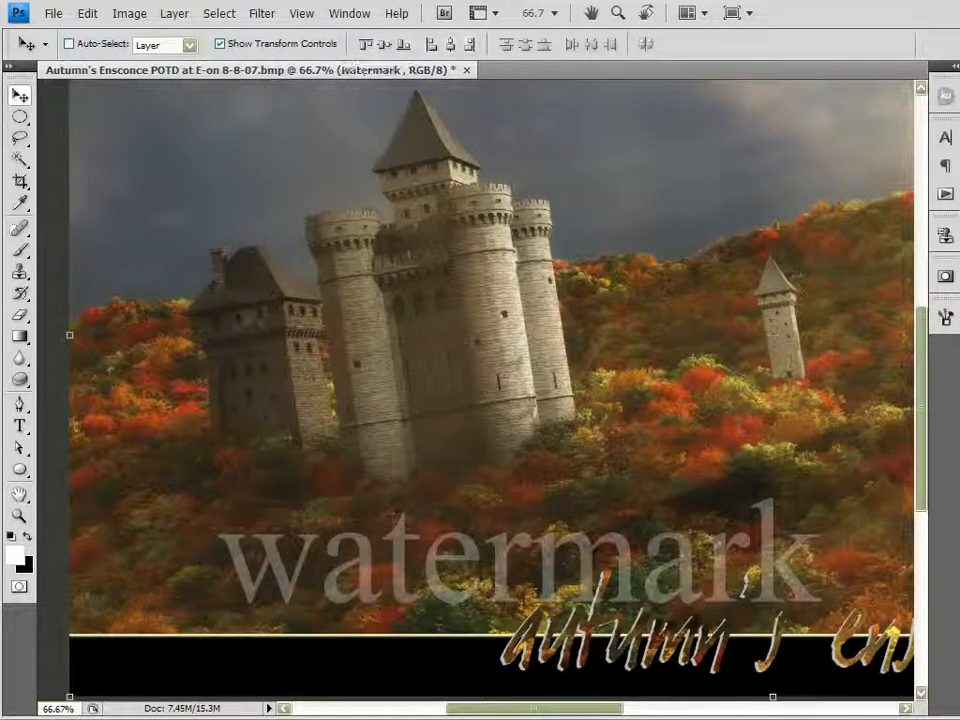
scroll(464, 576, up, 5)
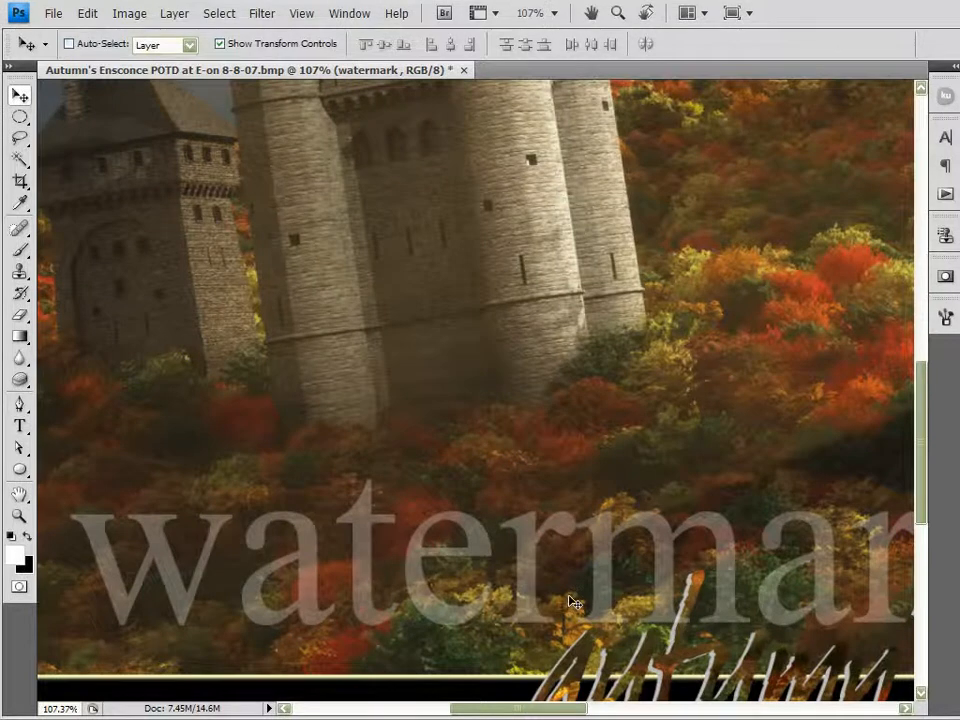
scroll(560, 600, down, 5)
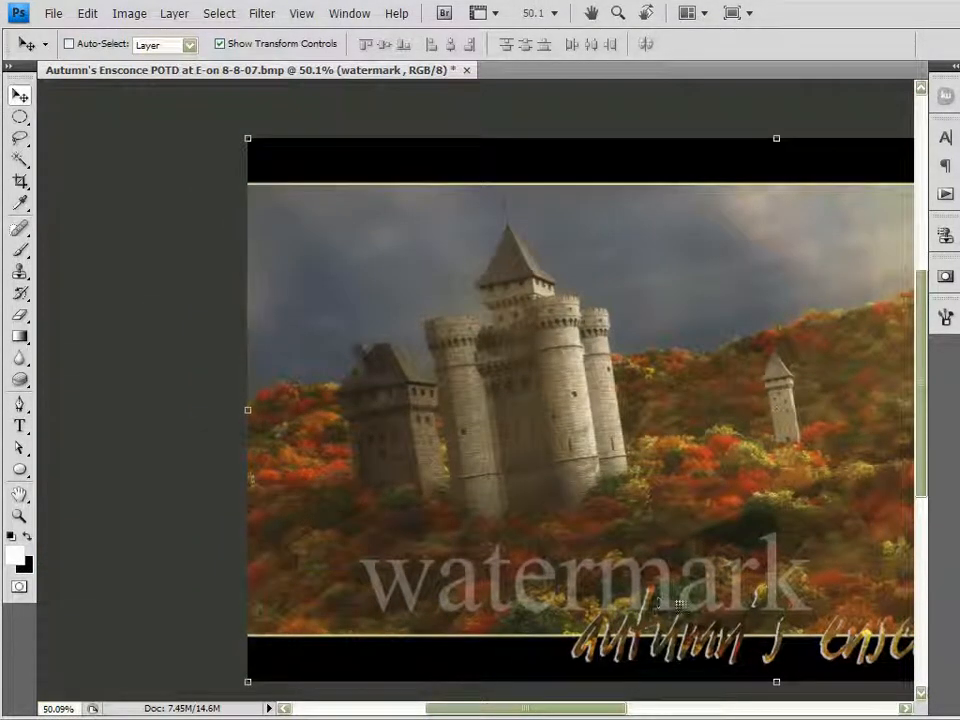
Add a new white text layer reading "watermark" in Times New Roman 12 pt over the castle
click(20, 426)
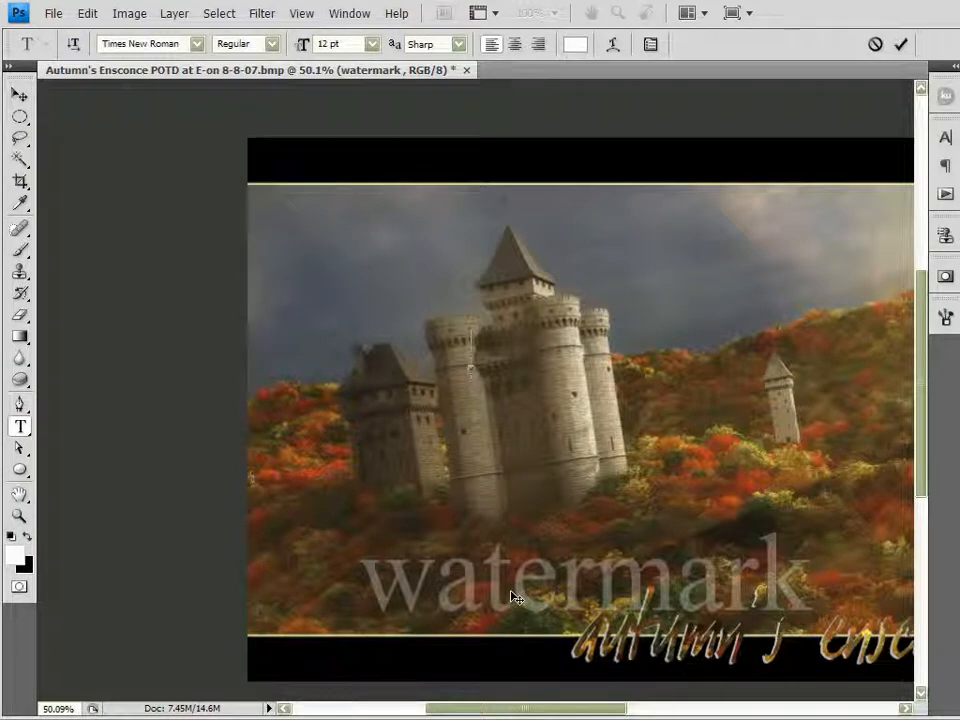
text(watermark)
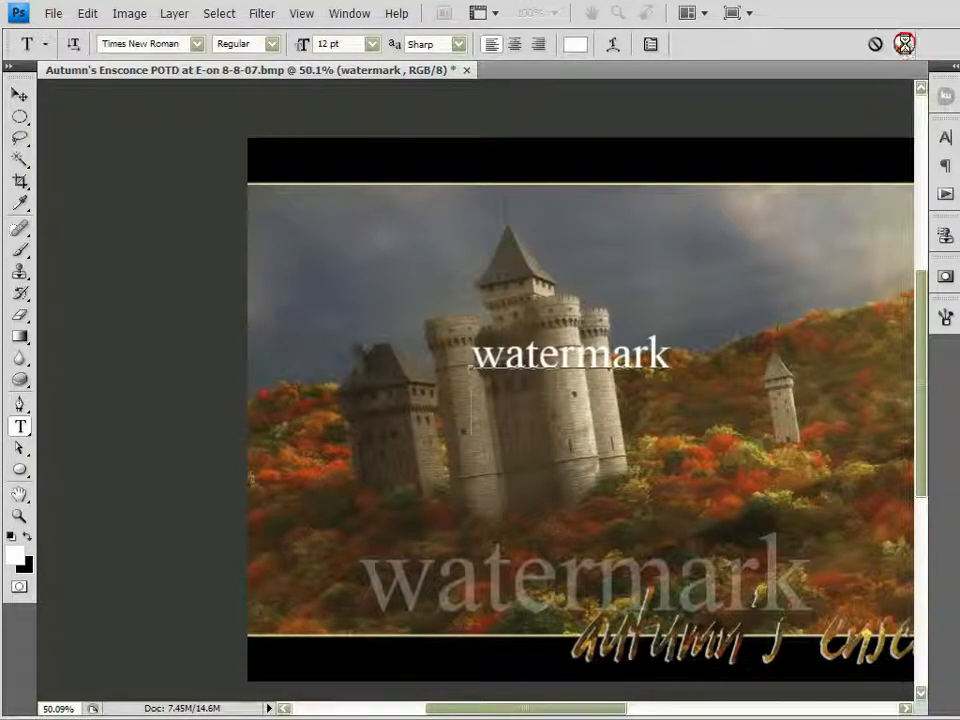
click(901, 44)
Place the new text over the faded watermark and scale it to about 225% width and 247% height
click(20, 94)
drag(468, 372, 355, 600)
drag(516, 590, 806, 604)
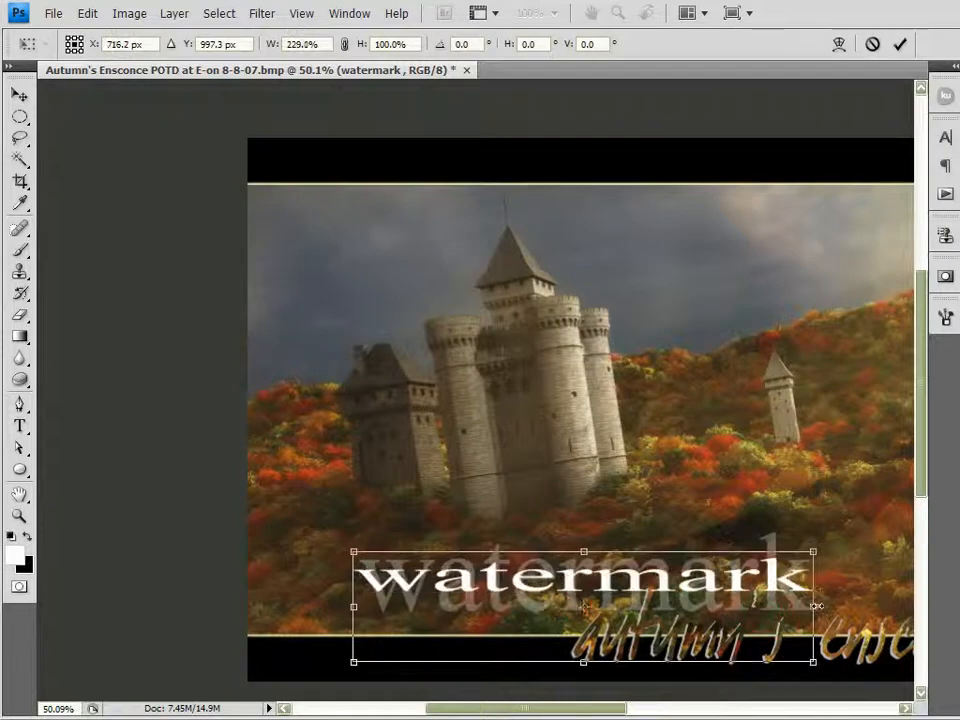
drag(579, 549, 591, 387)
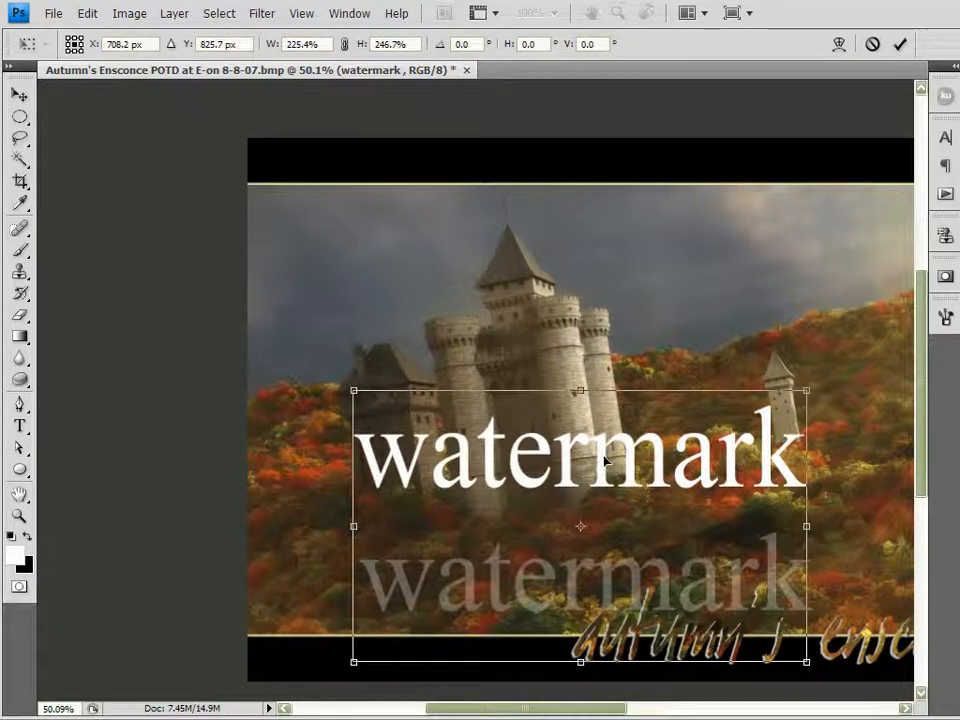
drag(614, 512, 608, 580)
click(900, 44)
click(714, 429)
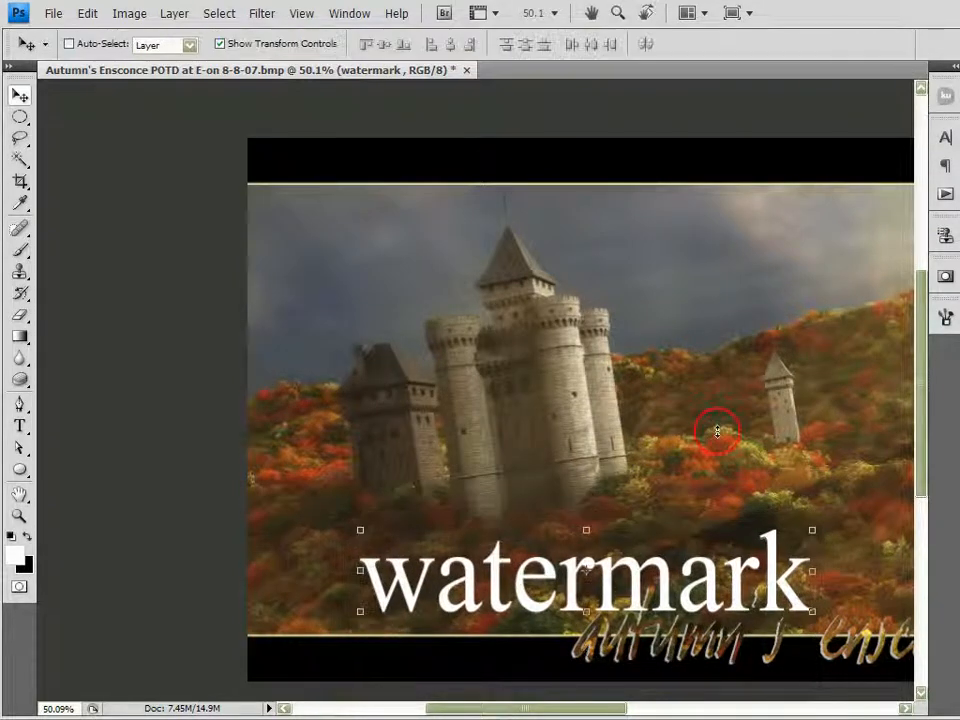
Nudge the white text into exact alignment with the faded watermark and load its letter outlines as a selection
scroll(739, 435, up, 6)
scroll(739, 435, down, 3)
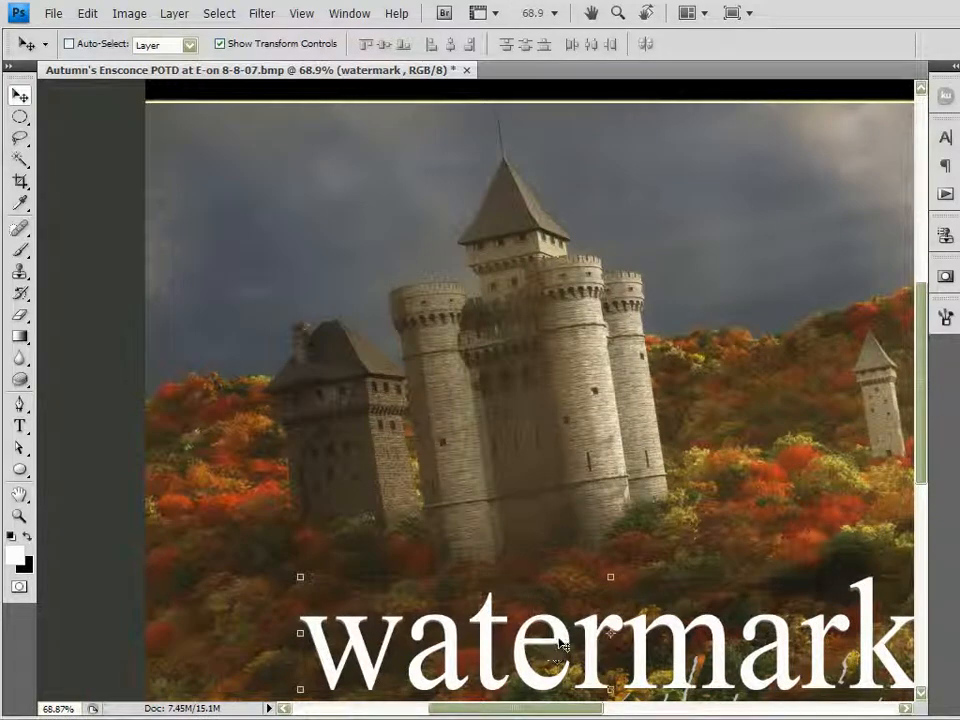
mouse_move(561, 640)
mouse_down()
mouse_move(489, 636)
mouse_move(529, 660)
mouse_move(561, 636)
mouse_move(564, 648)
mouse_up()
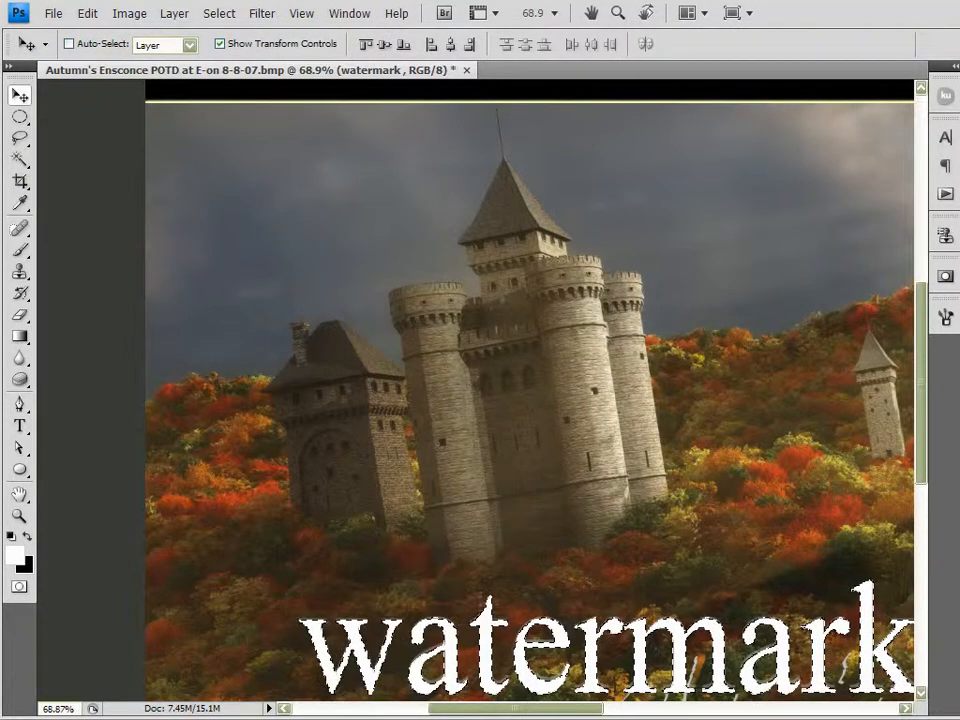
Clear the selection around the watermark letters and set the watermark layer's opacity to 100%
scroll(789, 633, up, 3)
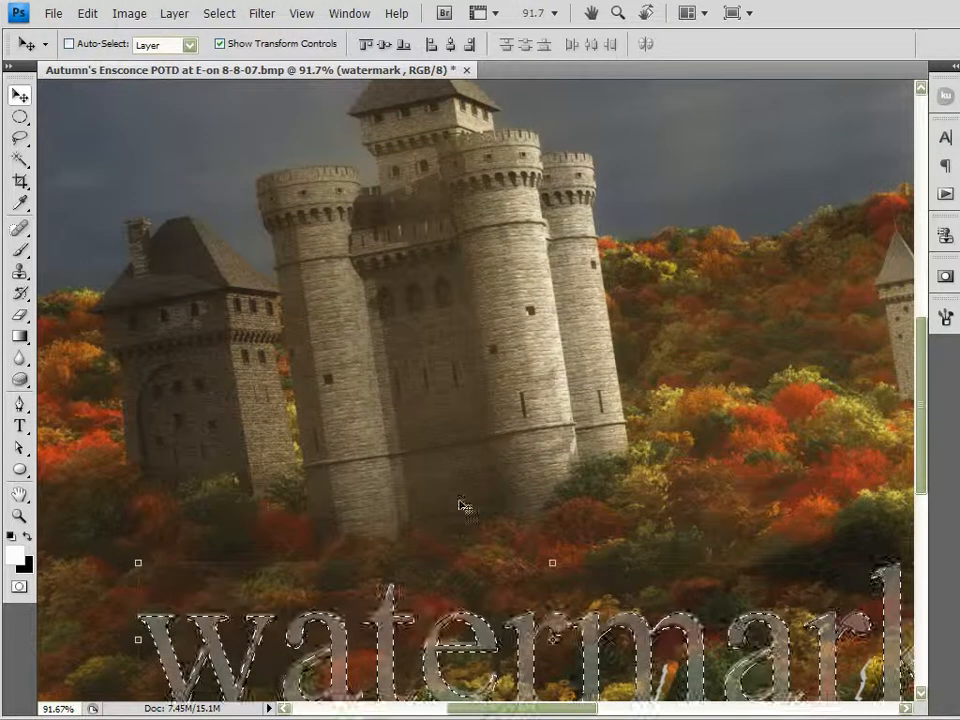
drag(461, 501, 437, 287)
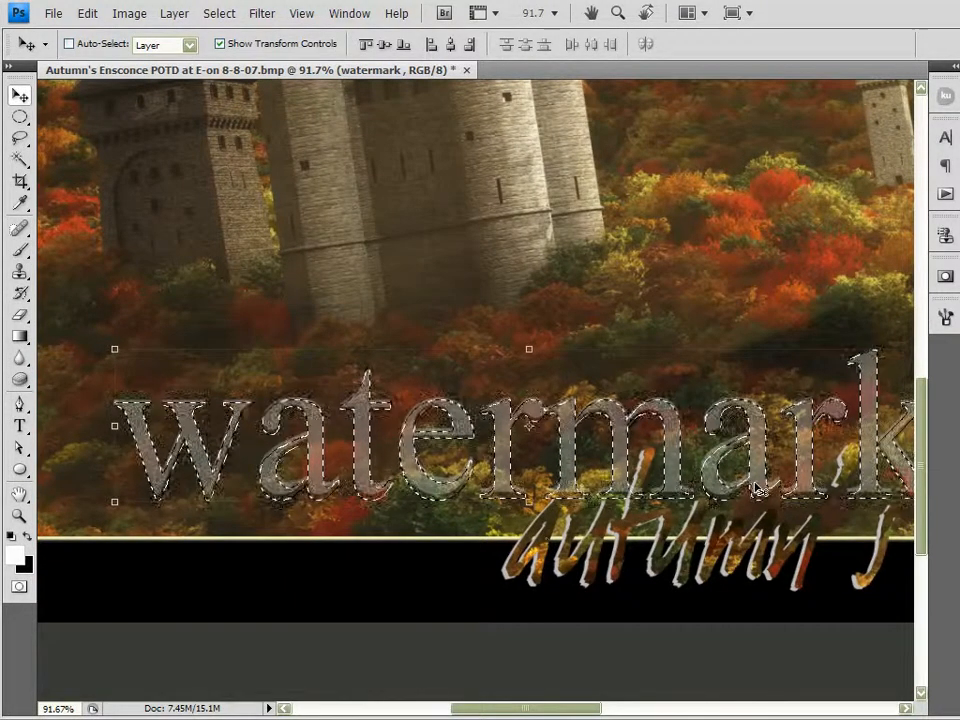
scroll(752, 490, down, 3)
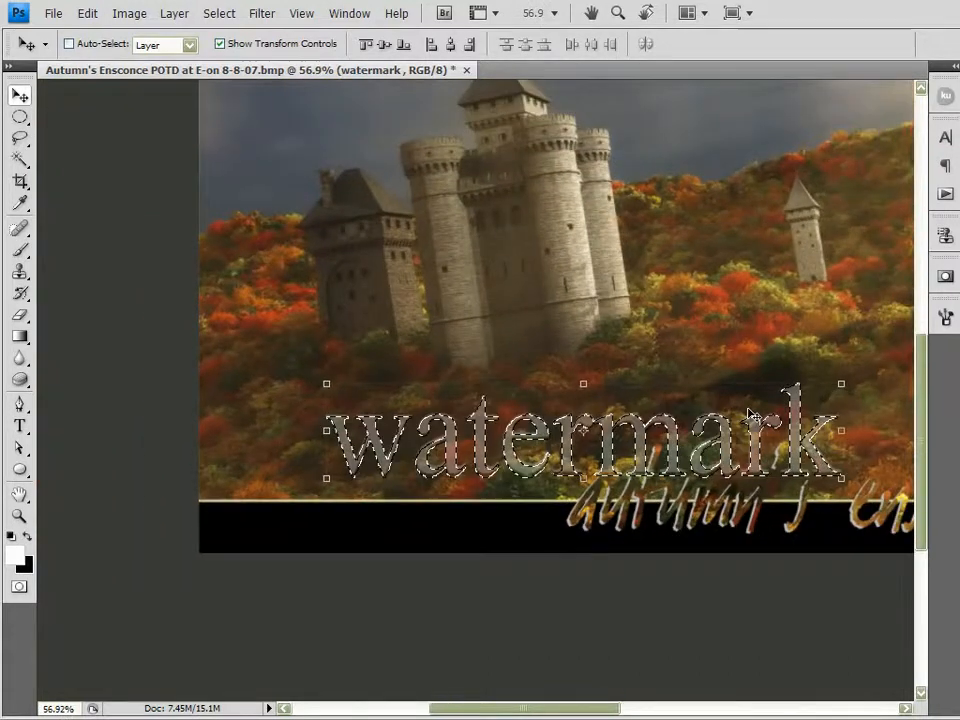
drag(767, 283, 638, 354)
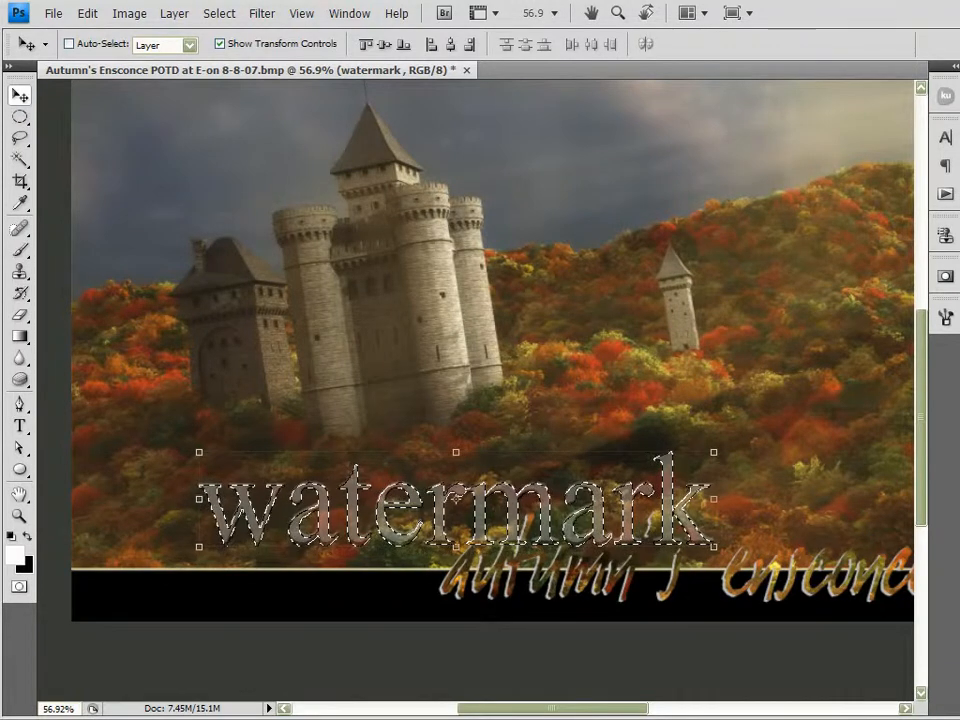
key(ctrl+d)
key(0)
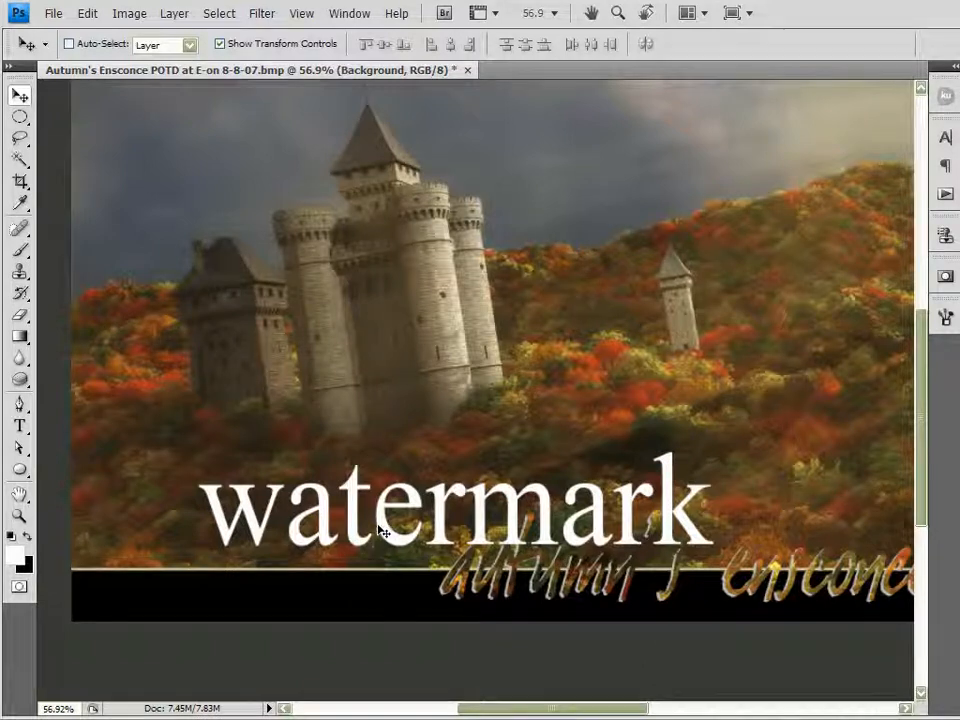
Select the watermark text layer and try its text at several positions over the castle, hills and sky
click(957, 645)
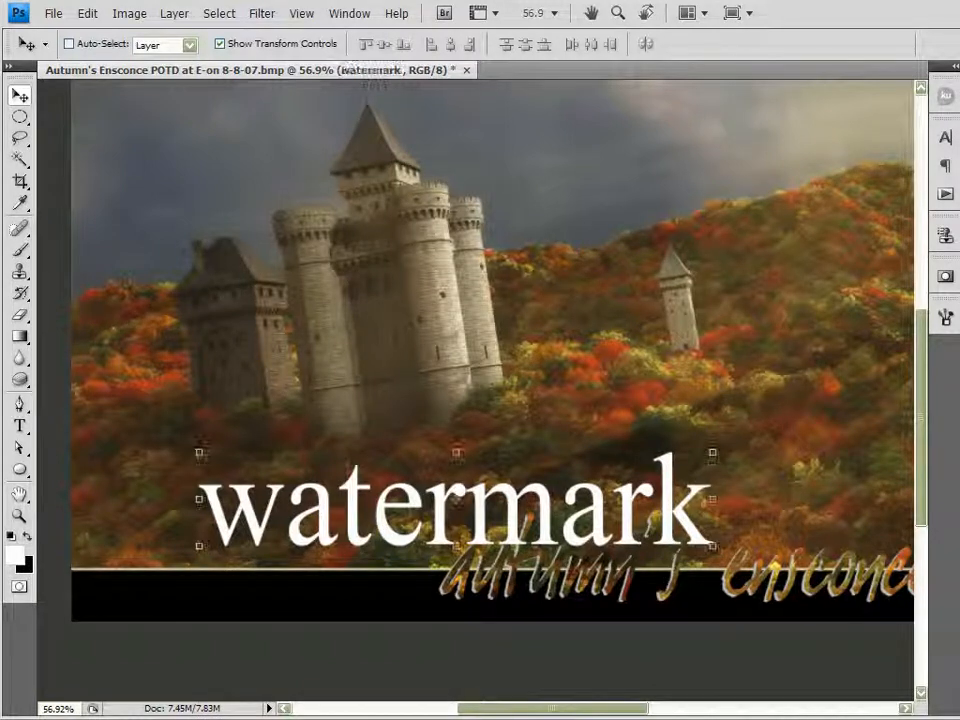
drag(597, 500, 632, 155)
scroll(632, 156, down, 2)
drag(804, 184, 671, 341)
scroll(476, 390, down, 4)
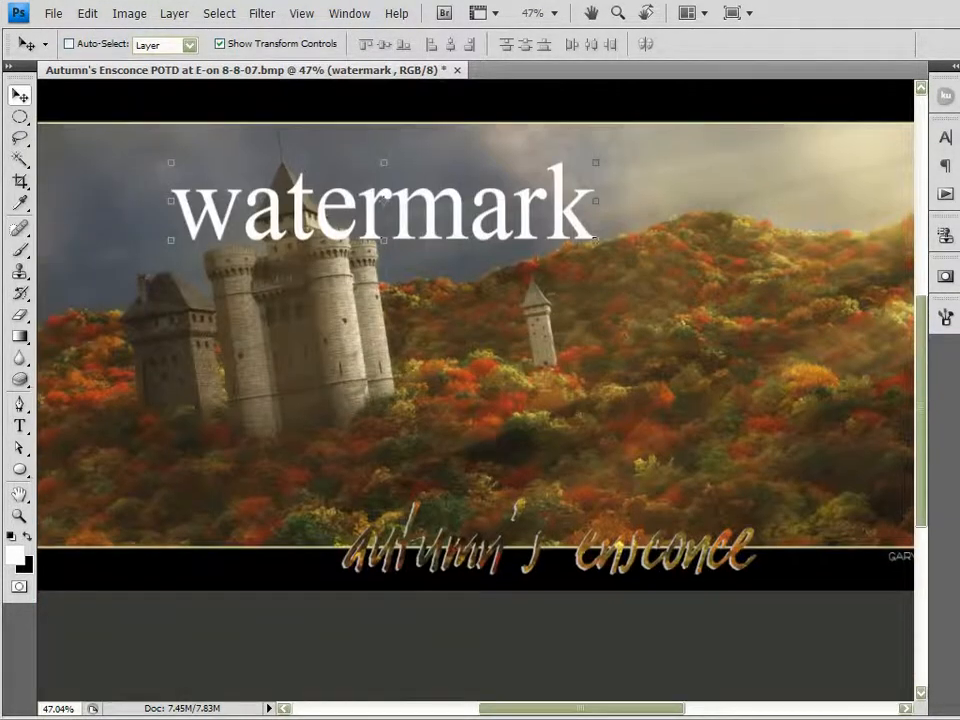
scroll(476, 390, up, 2)
drag(921, 395, 921, 392)
mouse_move(501, 453)
mouse_down()
mouse_move(489, 466)
mouse_move(501, 460)
mouse_up()
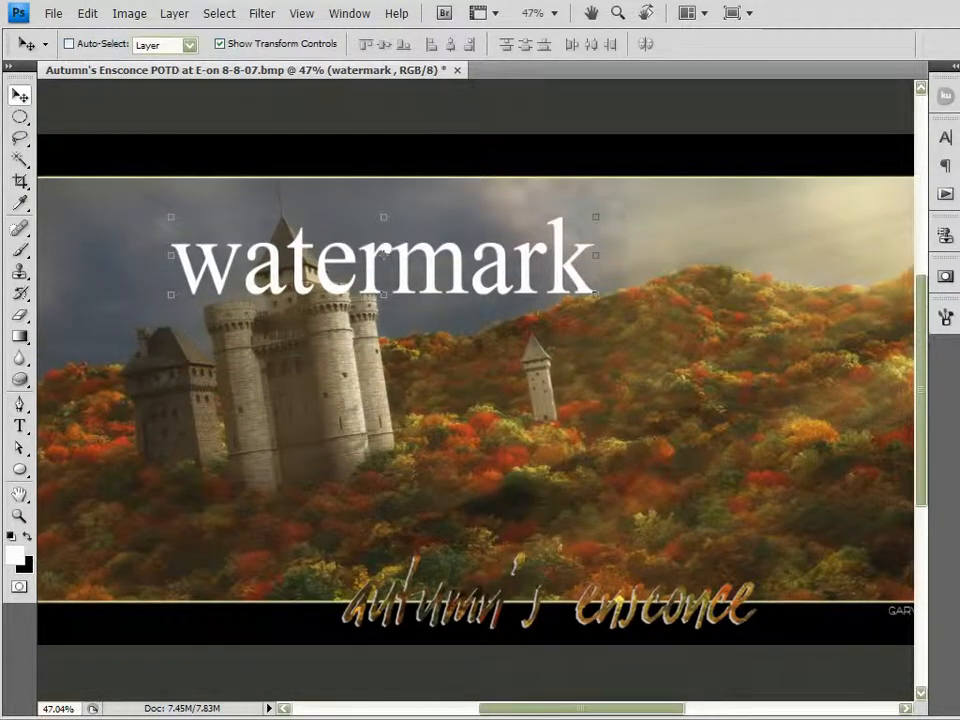
scroll(476, 390, up, 1)
scroll(476, 390, down, 1)
drag(355, 262, 472, 337)
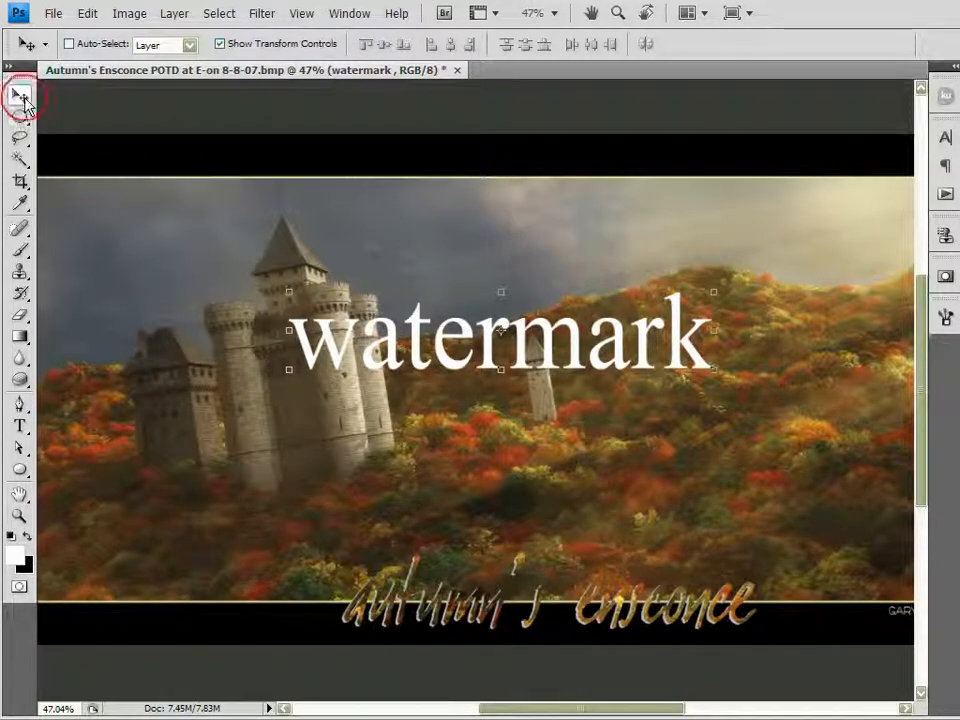
drag(422, 334, 410, 215)
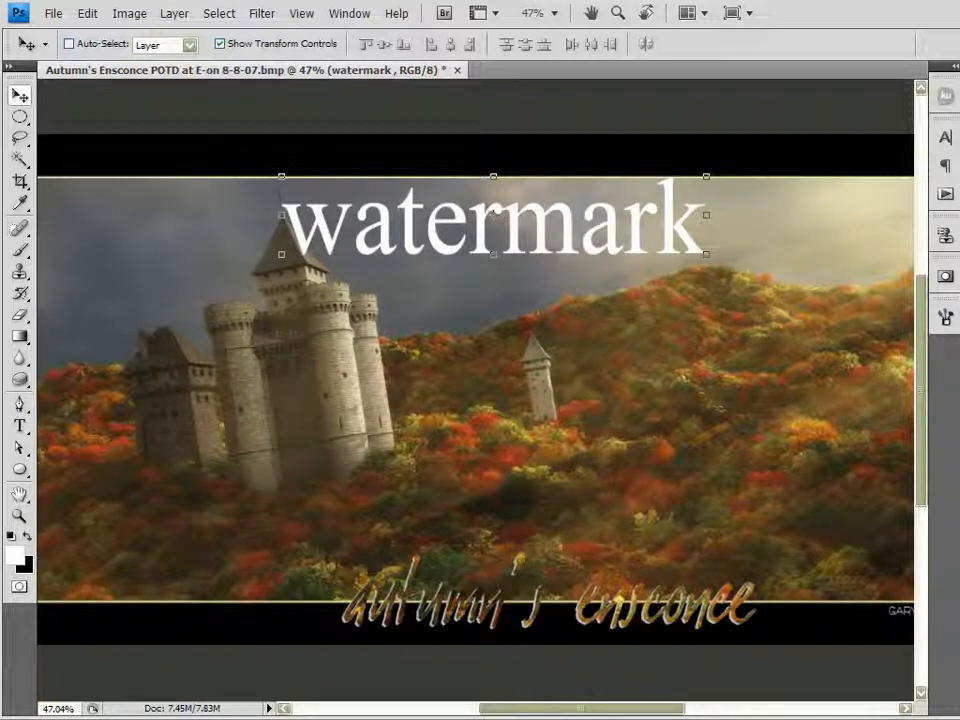
Move the Times New Roman watermark text over the castle's spire and delete its layer
double_click(957, 500)
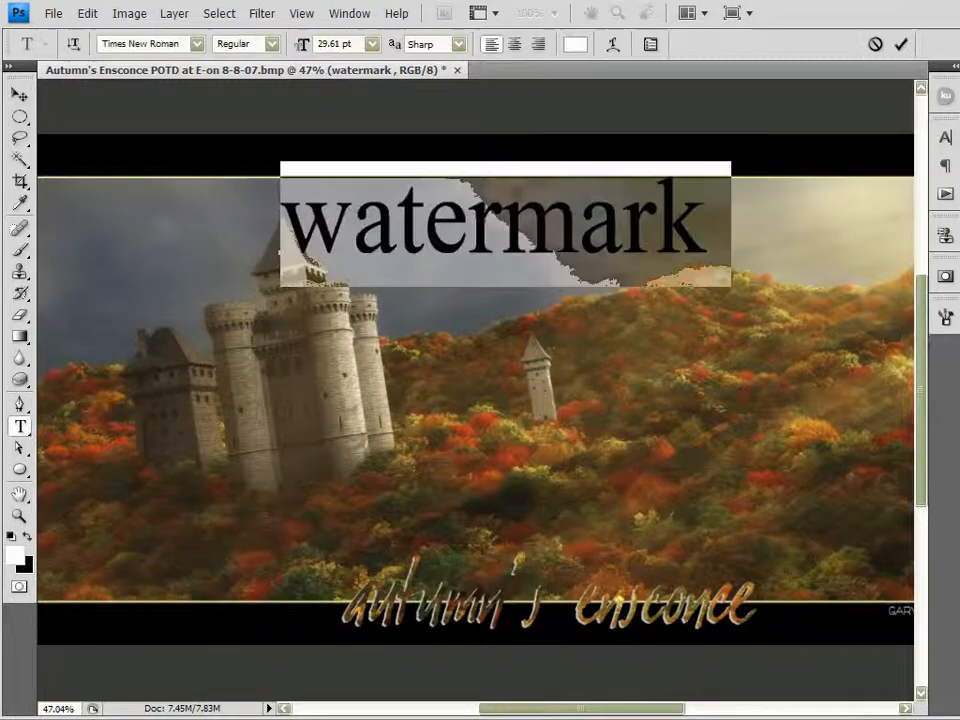
click(878, 40)
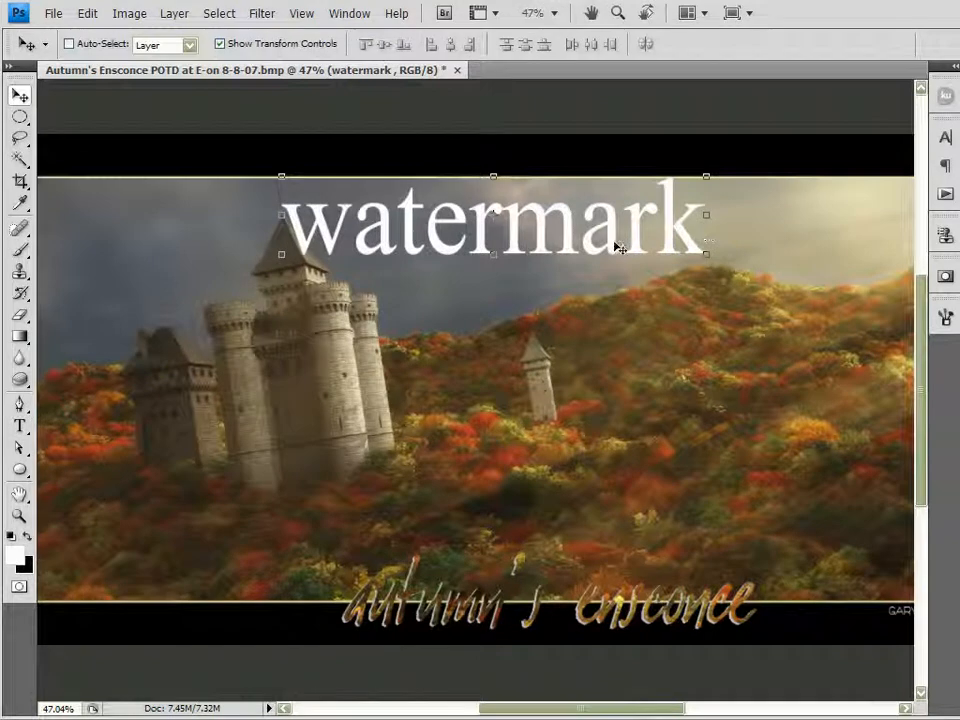
drag(617, 246, 575, 280)
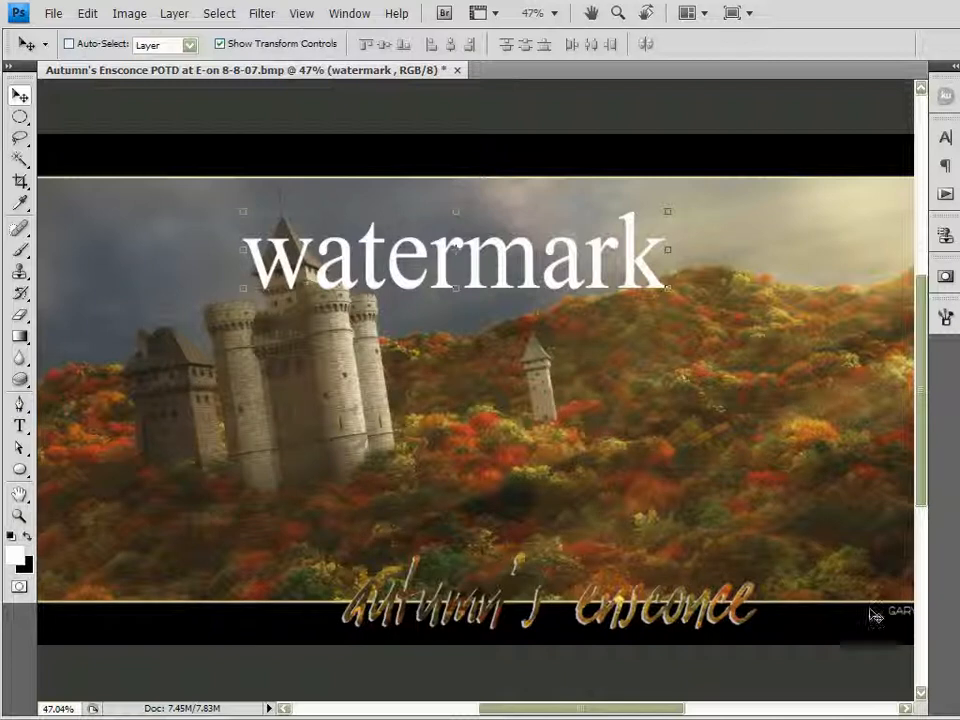
key(Delete)
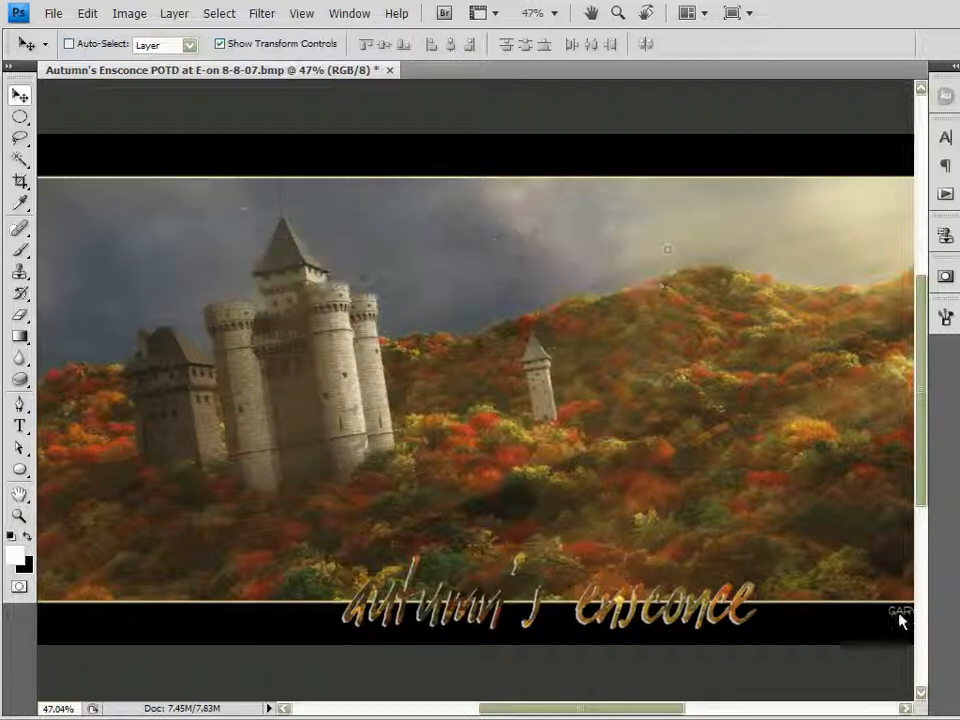
Add a new white text layer reading "watermark" in Dream Orphans 12 pt over the castle
click(19, 425)
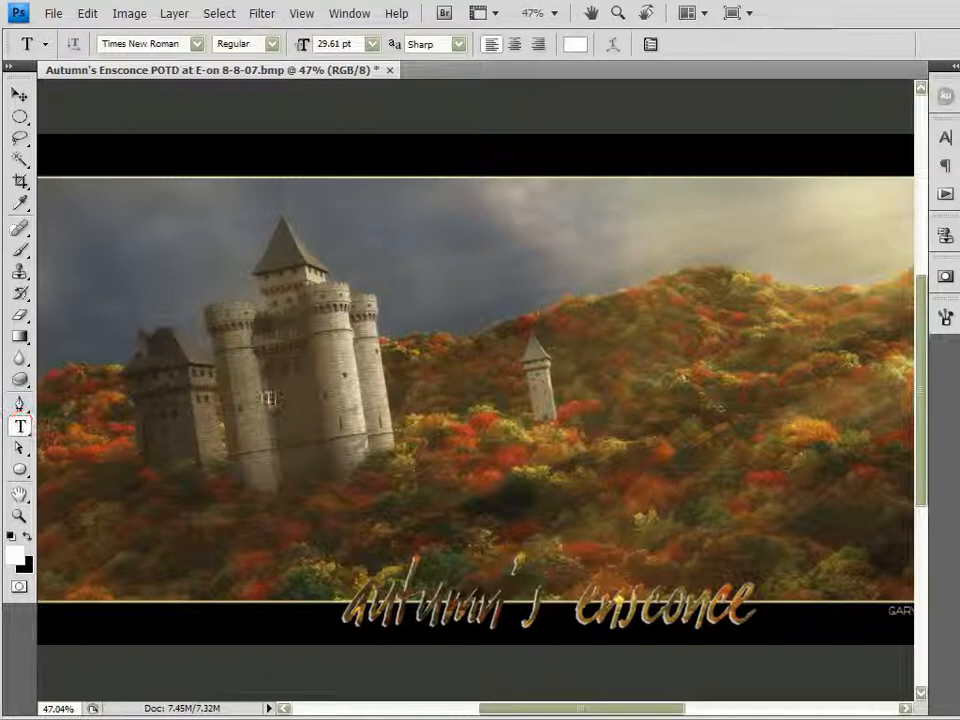
click(267, 401)
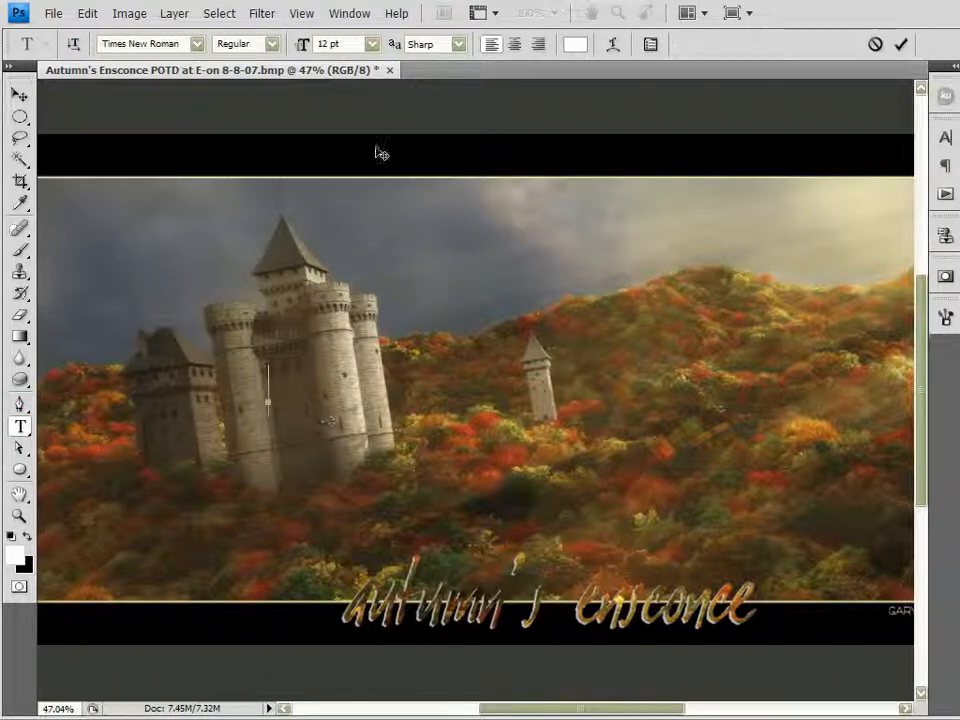
click(196, 45)
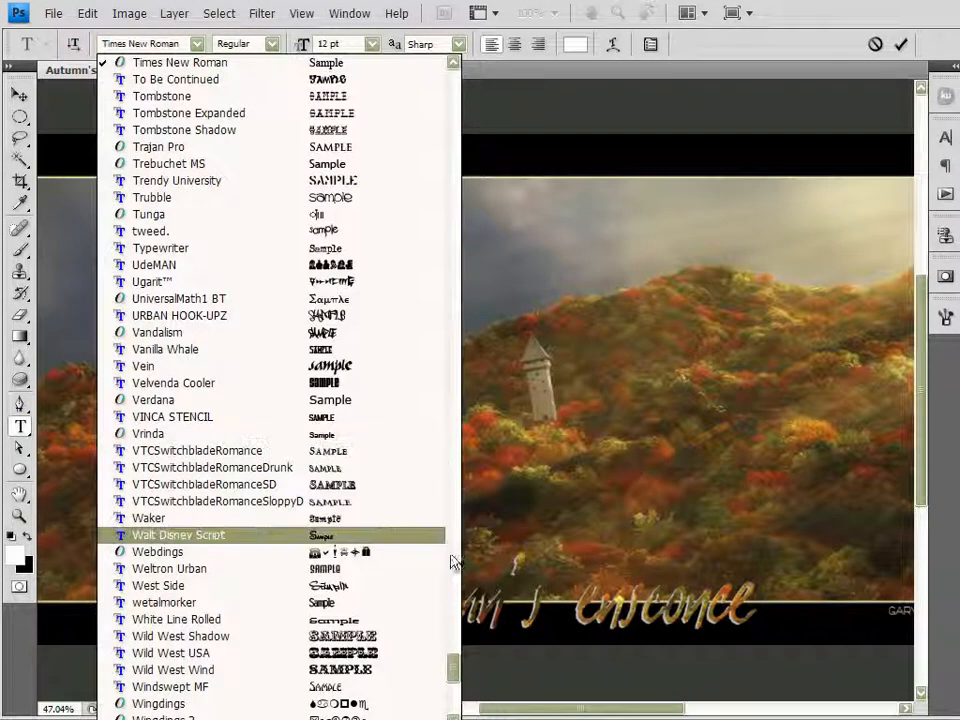
drag(454, 670, 458, 221)
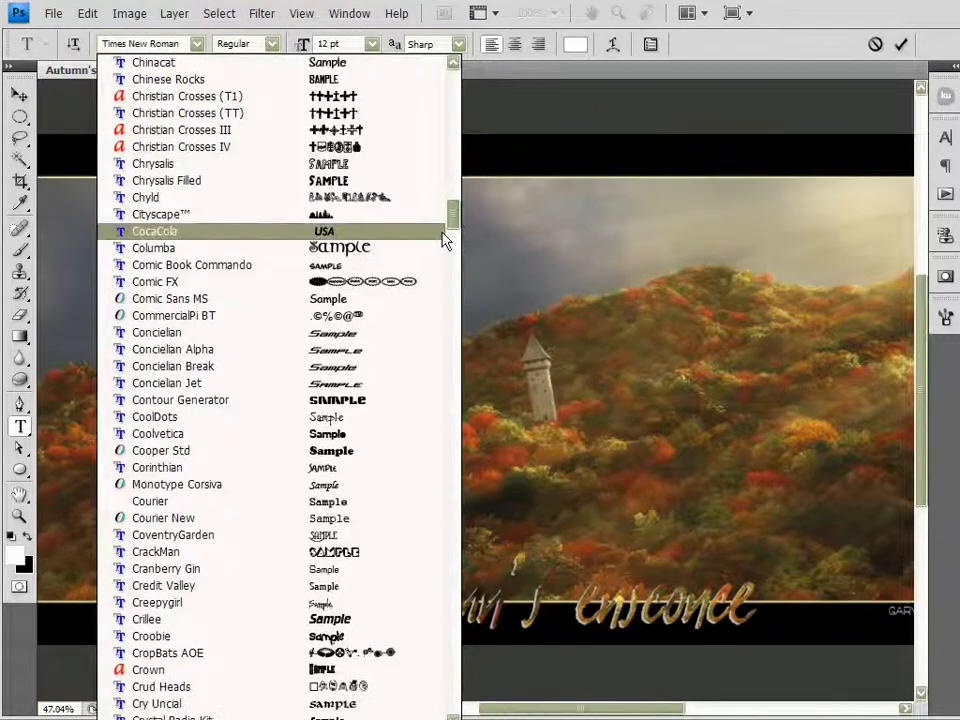
scroll(418, 347, down, 14)
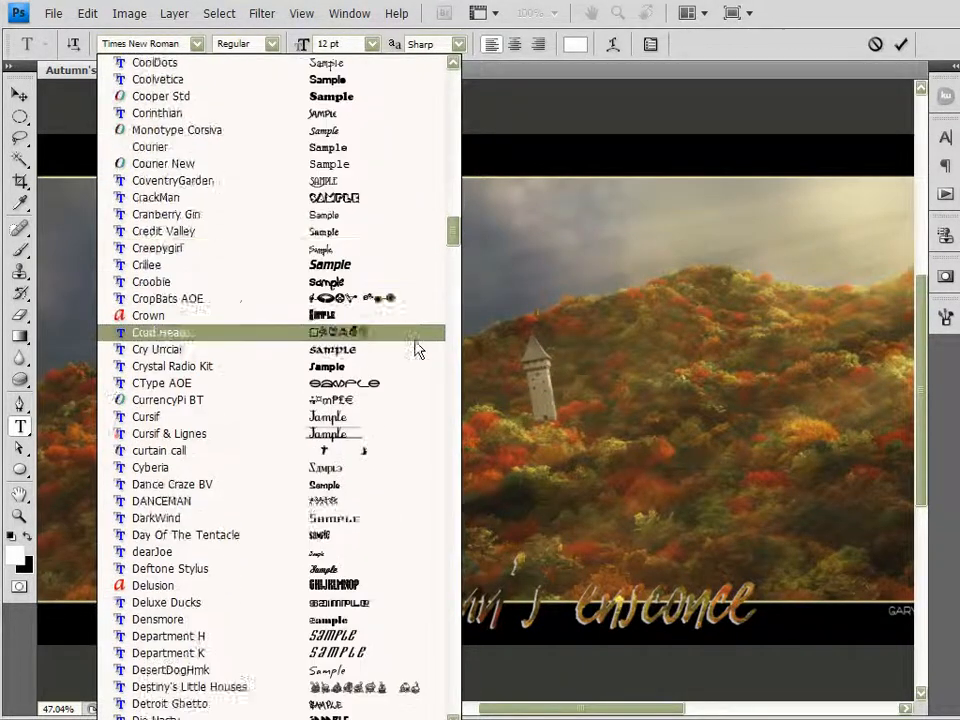
scroll(386, 412, down, 8)
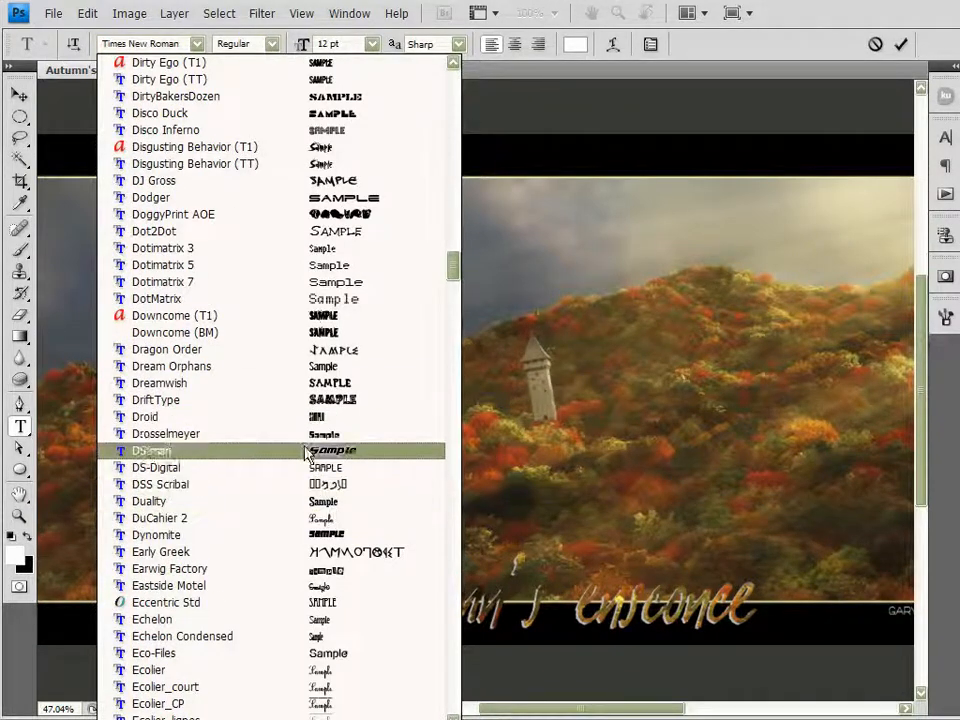
click(332, 367)
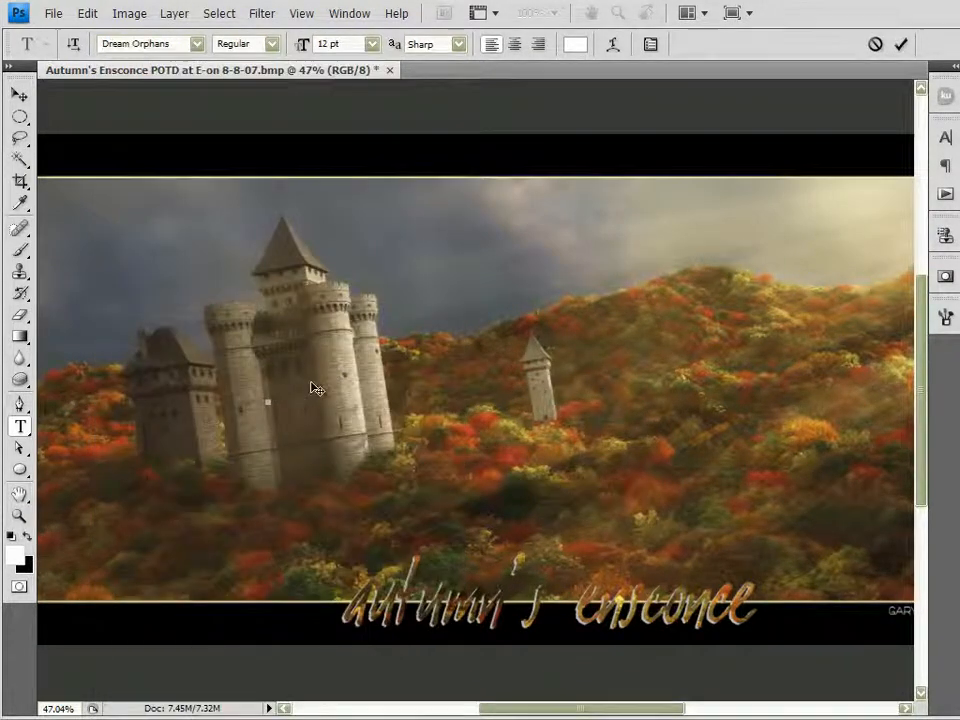
text(watermark)
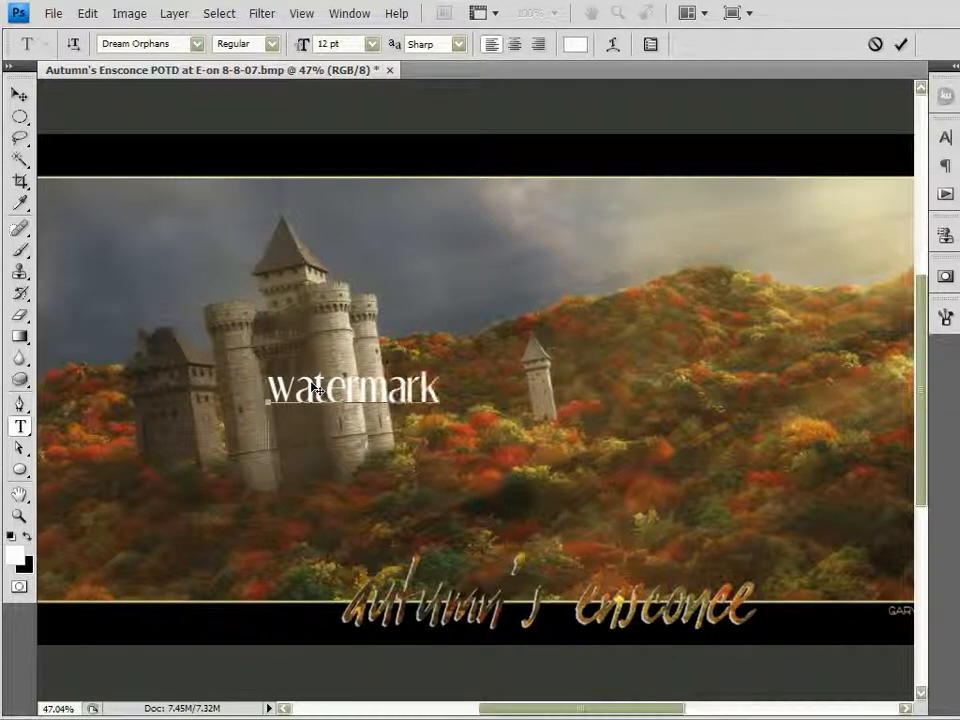
click(903, 46)
Scale the new text to about 421% width and 349% height and place it across the castle towers and hills
key(v)
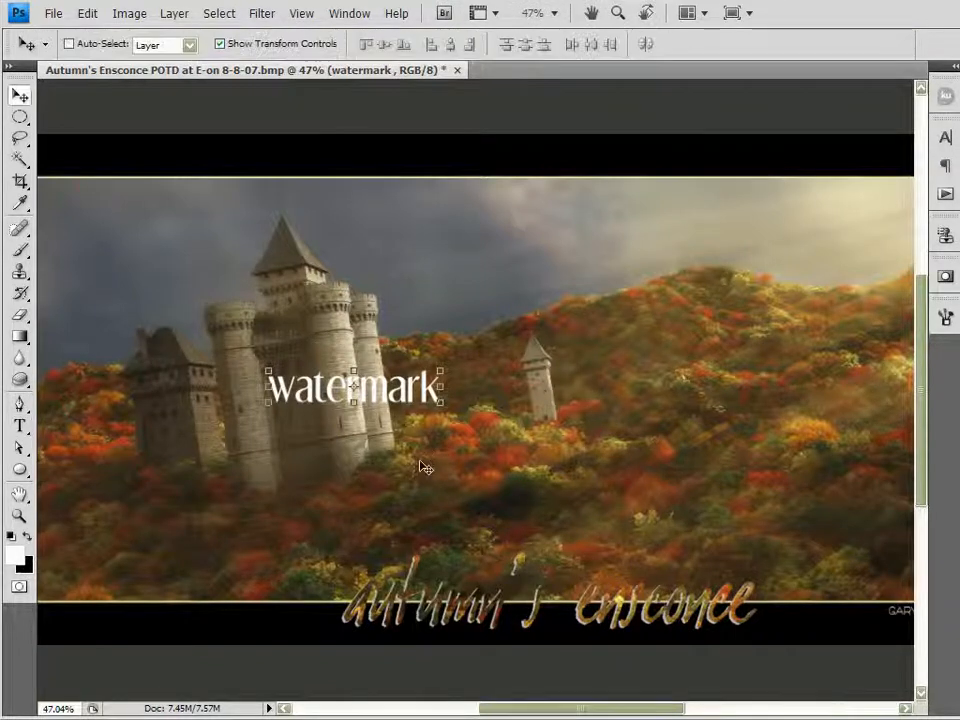
drag(438, 403, 879, 625)
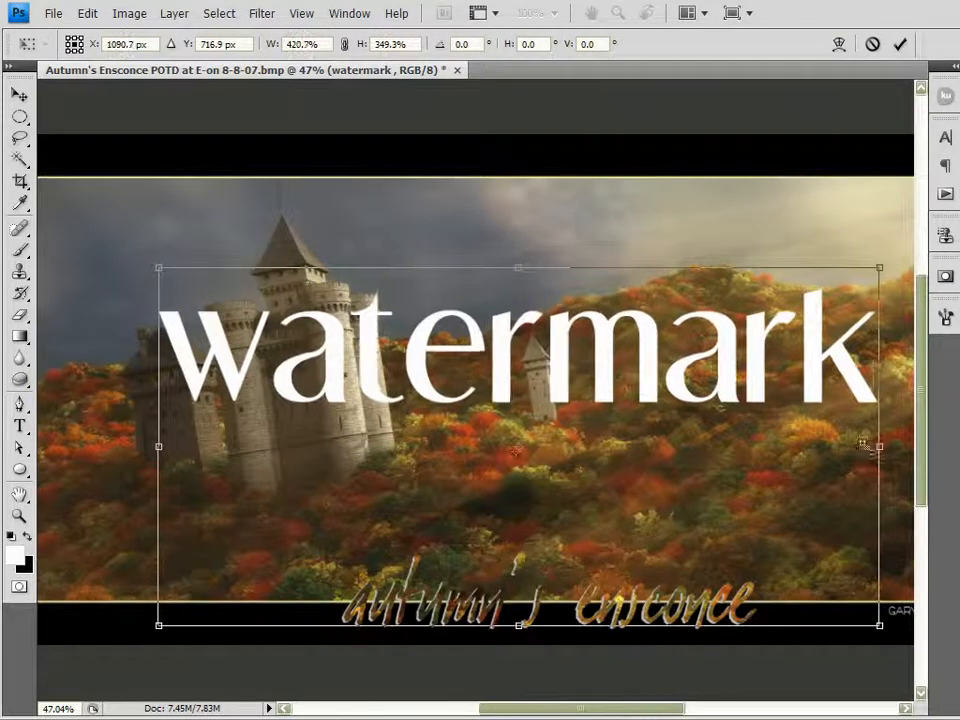
click(899, 43)
drag(649, 334, 579, 463)
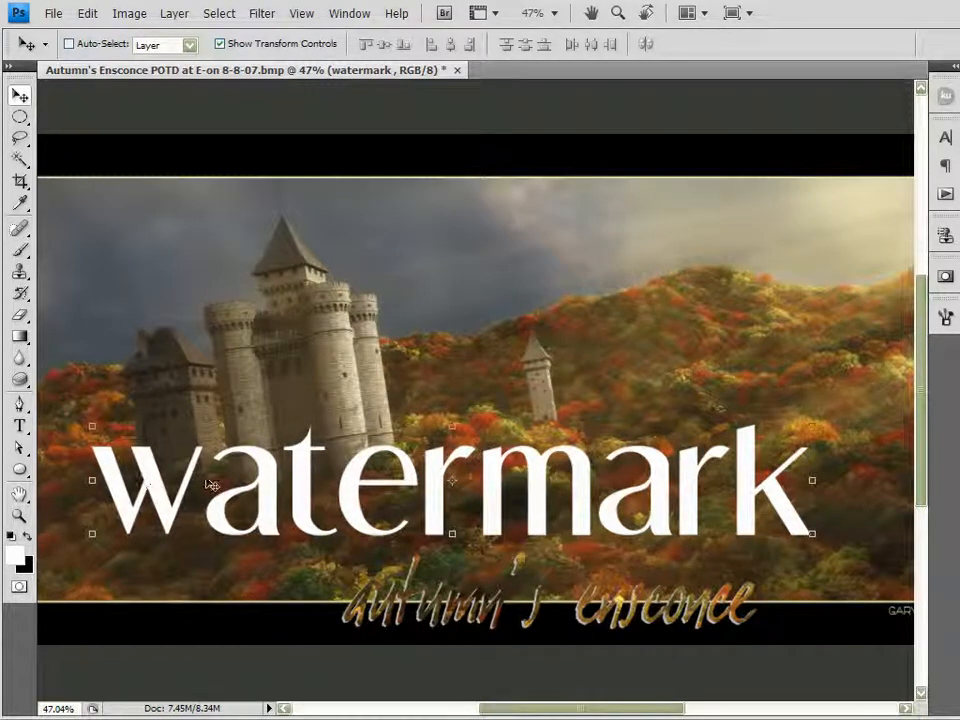
scroll(456, 531, down, 2)
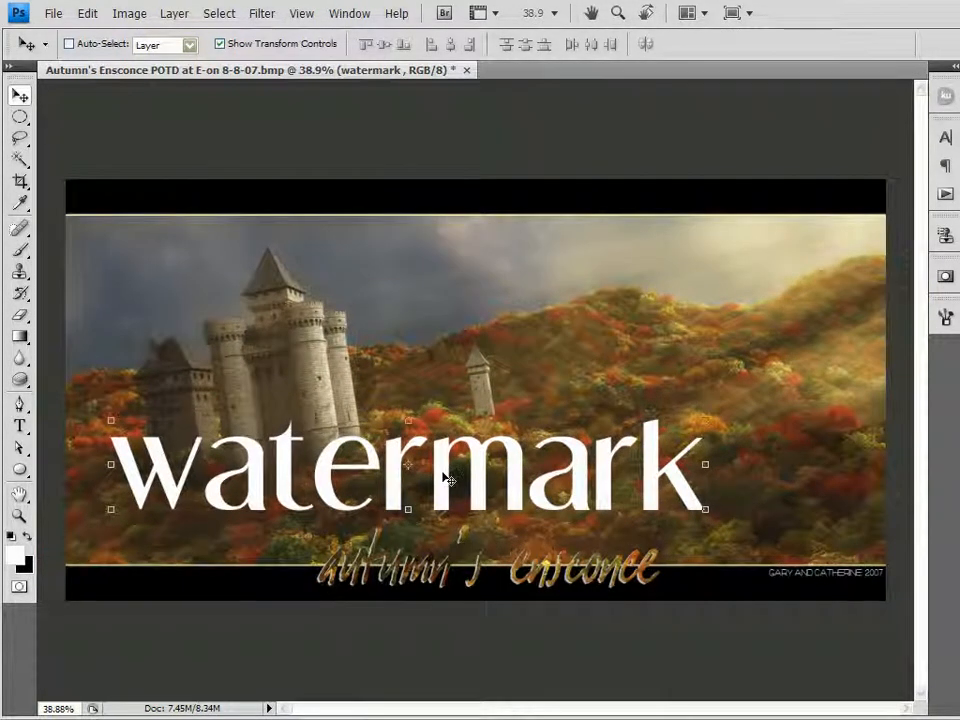
drag(449, 480, 481, 352)
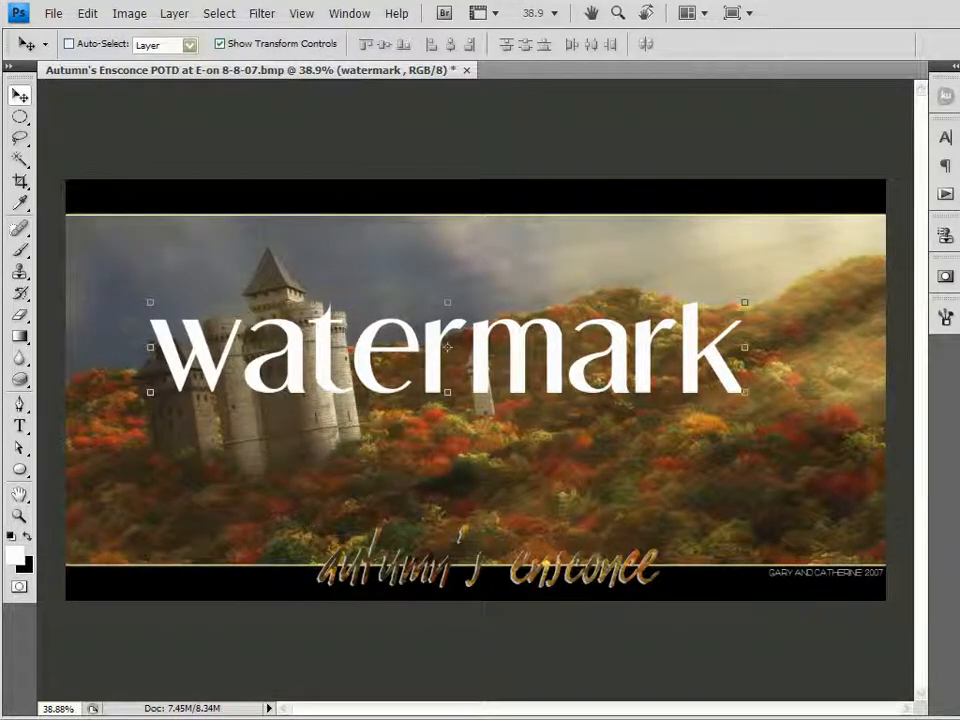
Preview the watermark text at 20% opacity and restore it to 100%
key(2)
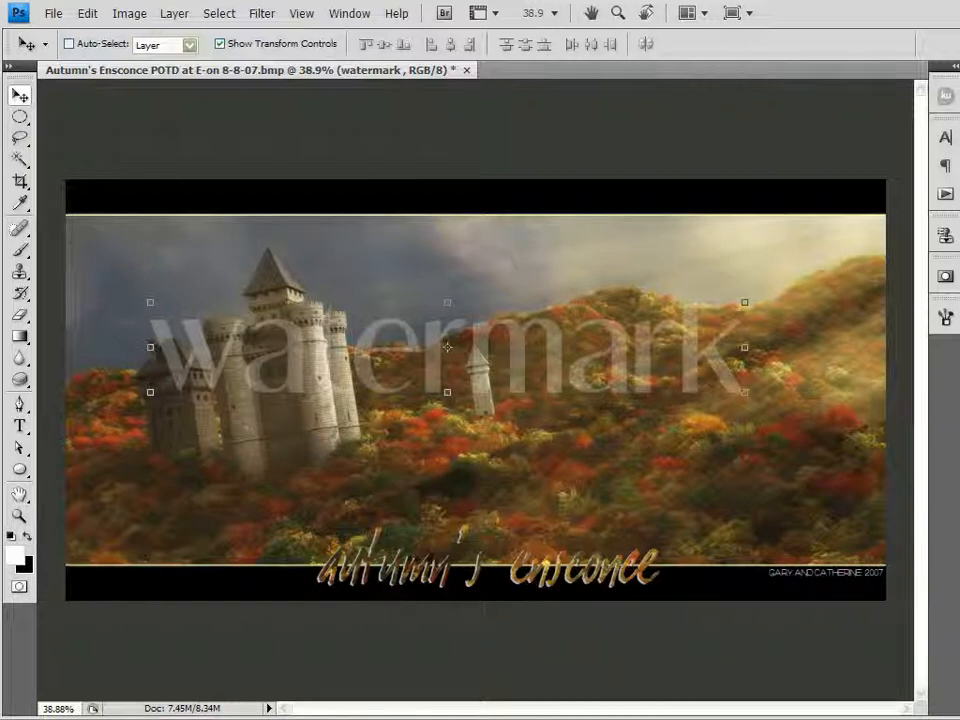
key(0)
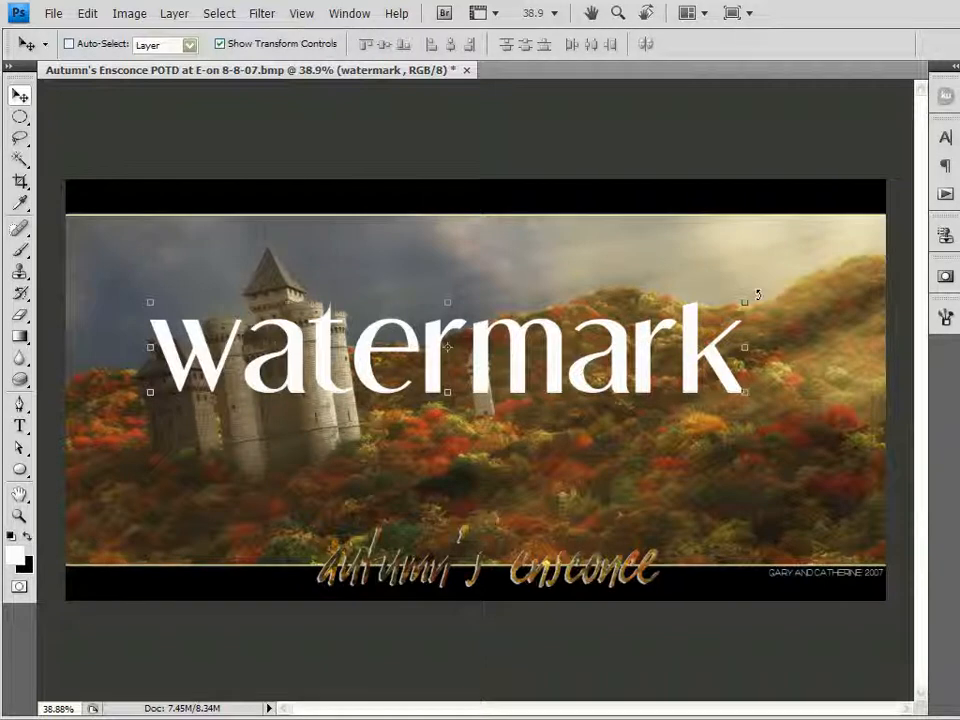
Rotate the watermark text about 19.6° counter-clockwise and shift it down over the castle and hills
drag(757, 294, 703, 193)
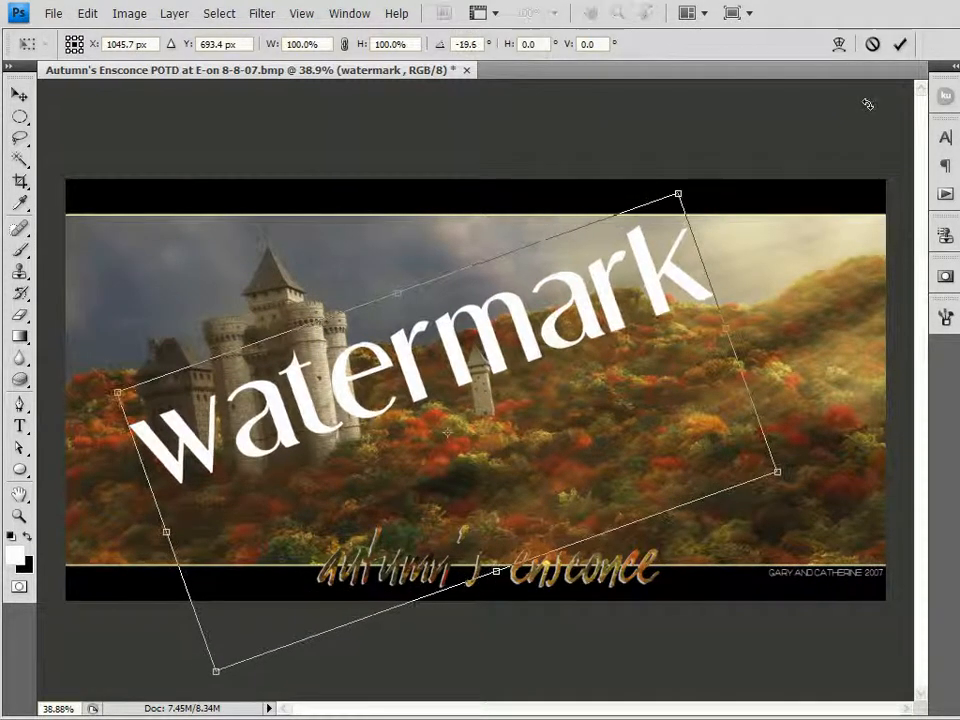
click(899, 55)
drag(606, 296, 626, 333)
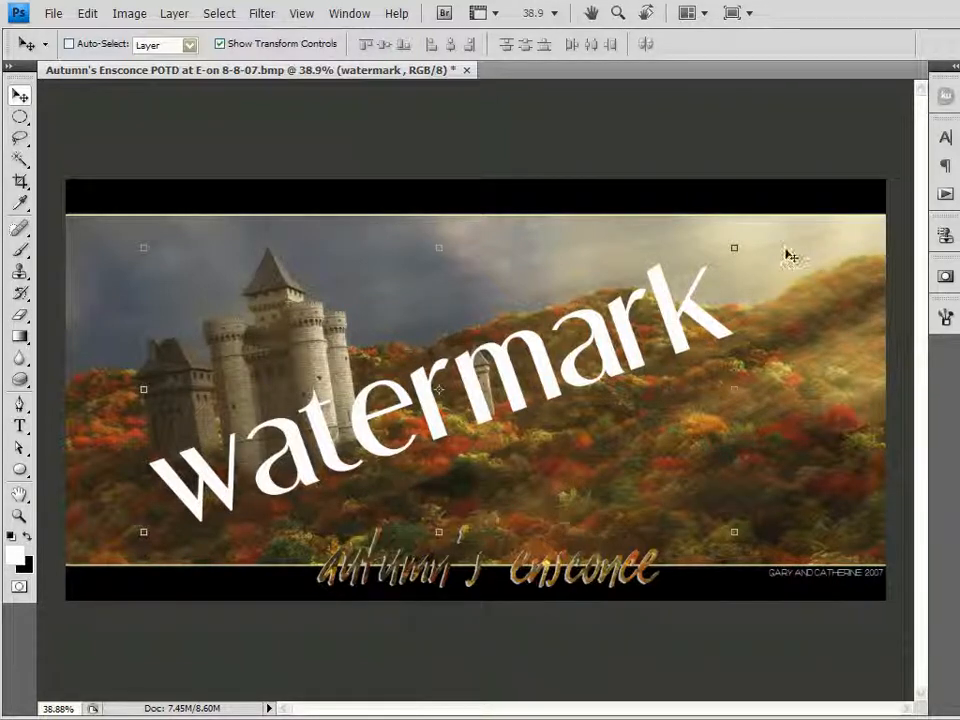
Rotate the watermark text about 12.1° clockwise and move it back across the base of the castle
click(738, 245)
drag(786, 306, 764, 256)
drag(829, 239, 866, 318)
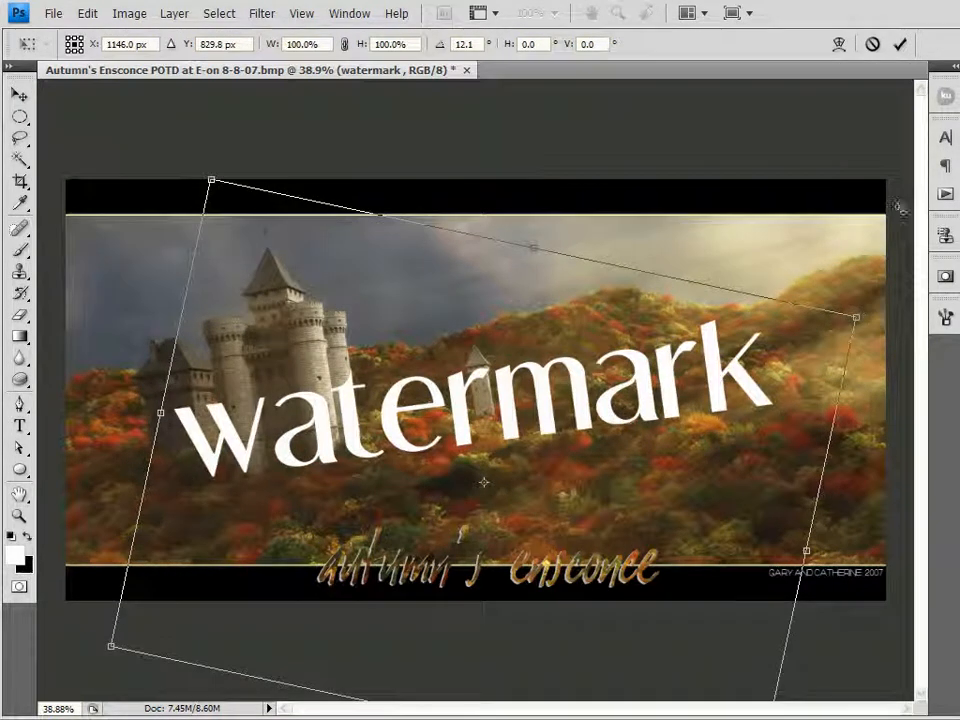
click(901, 45)
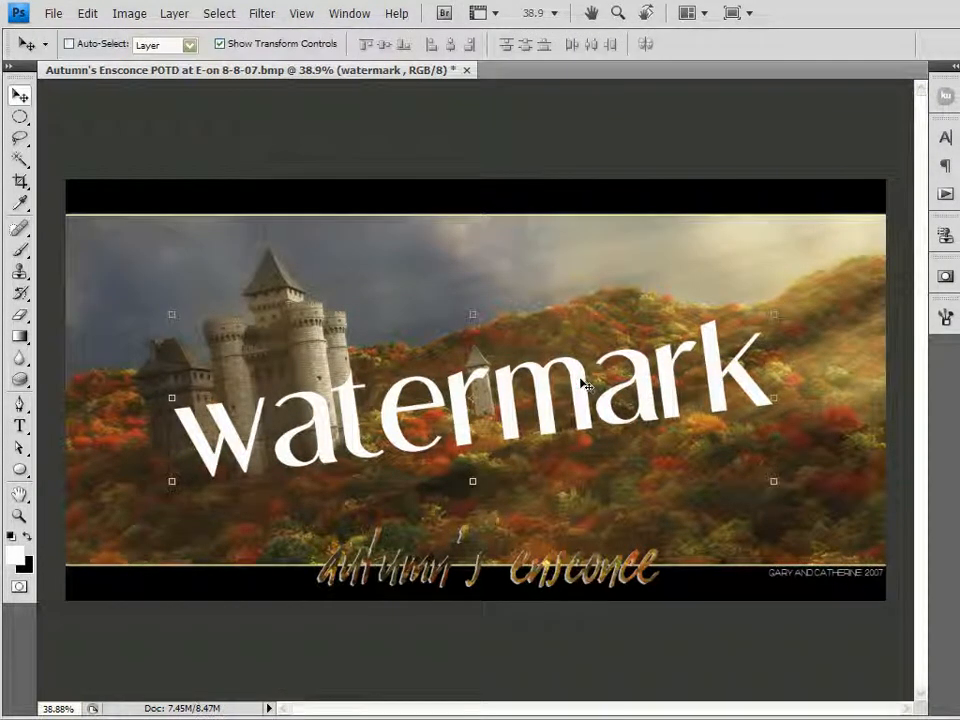
drag(580, 383, 442, 408)
scroll(240, 340, up, 3)
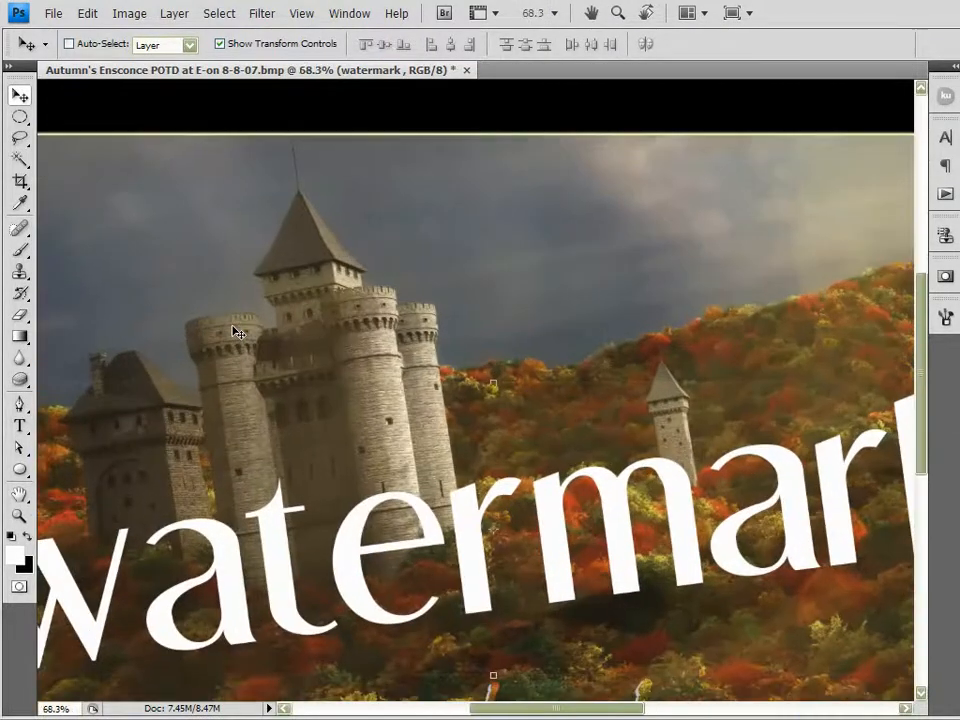
scroll(347, 372, up, 2)
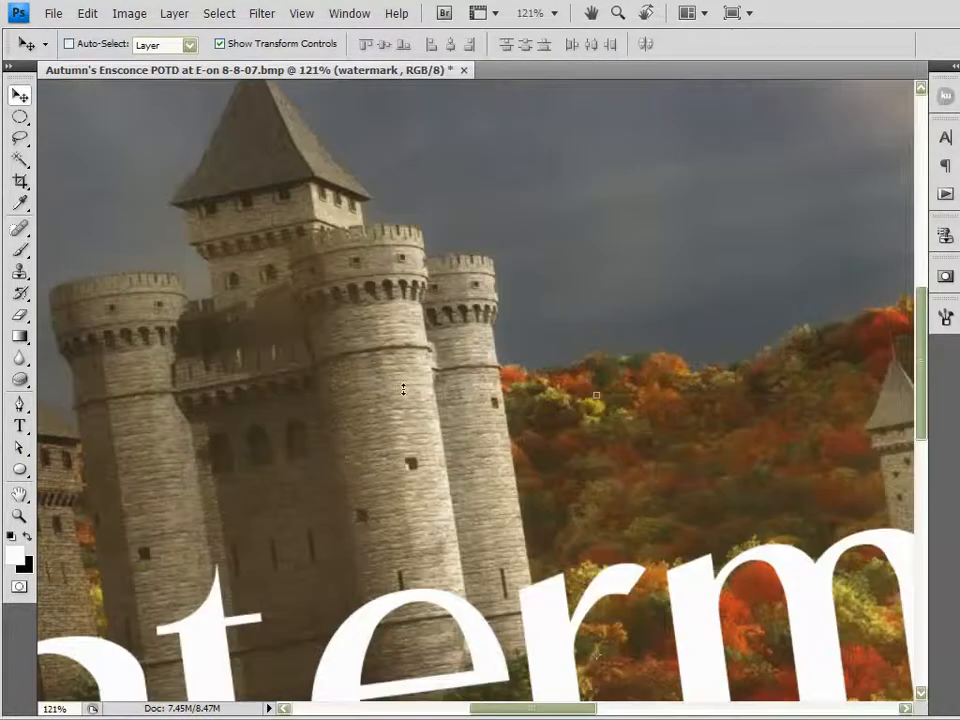
scroll(484, 493, down, 4)
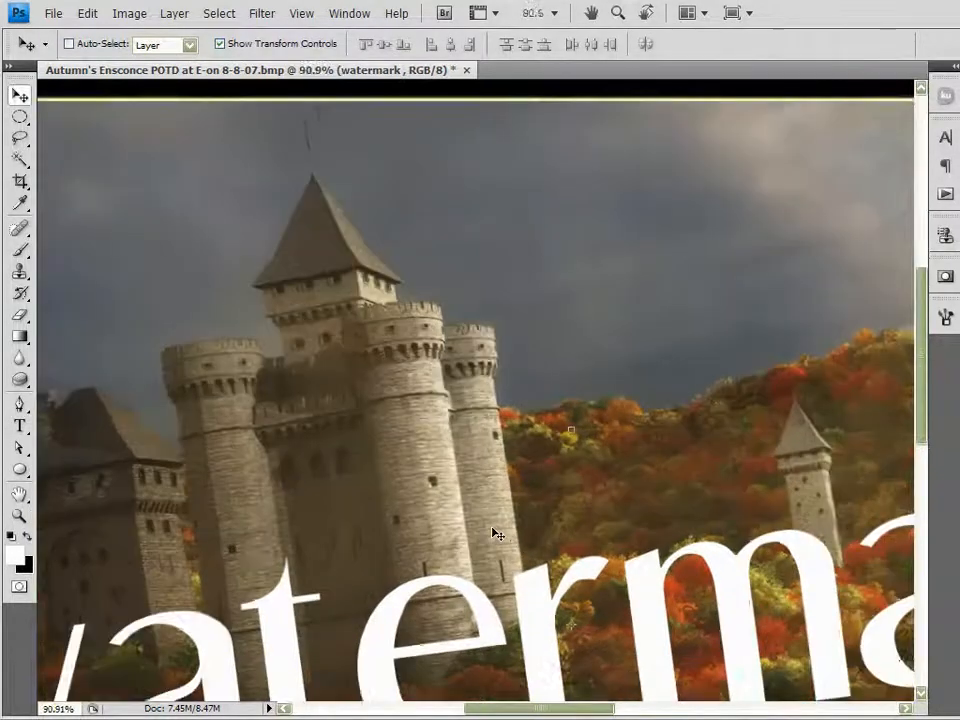
scroll(603, 582, down, 1)
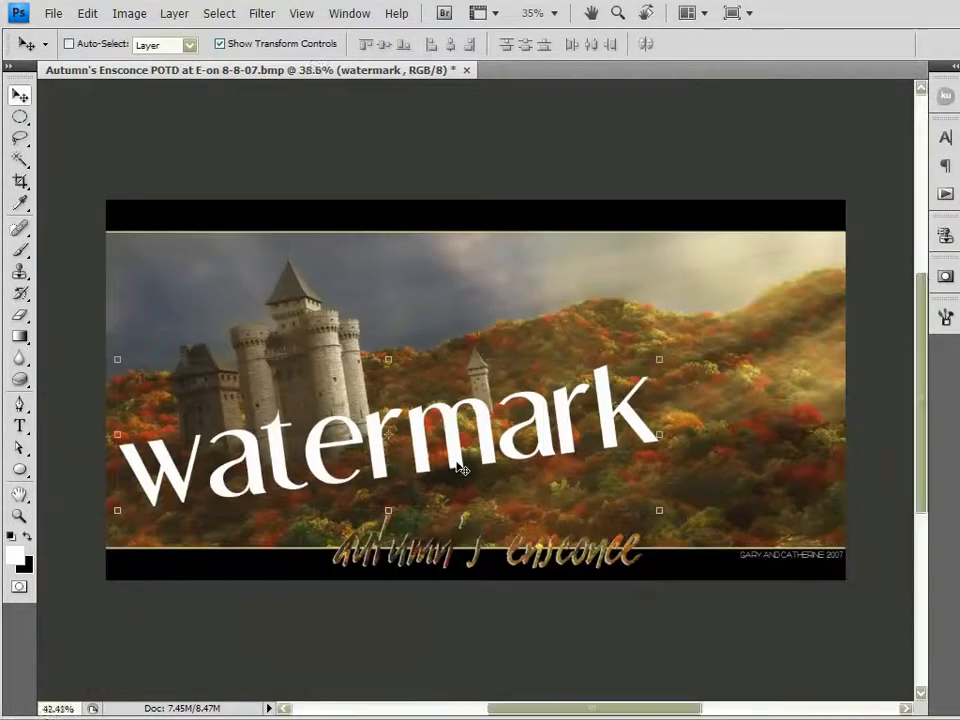
Scale the watermark text to about 66% width and 67% height and place it across the castle and the small tower
scroll(484, 481, up, 2)
click(811, 563)
drag(623, 514, 564, 385)
drag(655, 141, 314, 339)
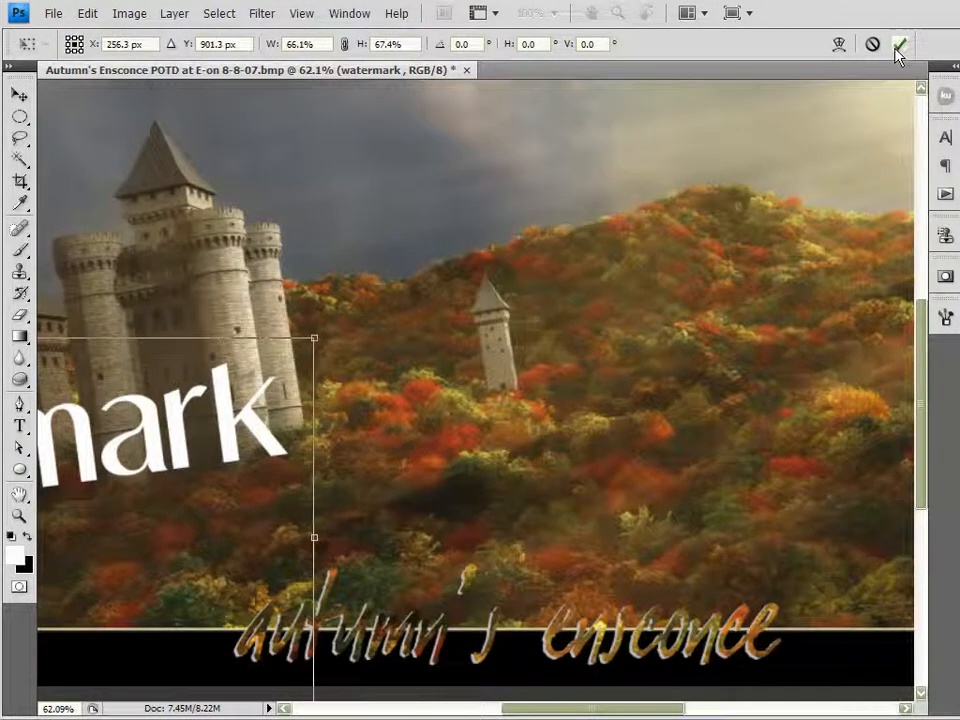
click(898, 45)
drag(225, 422, 526, 367)
scroll(275, 383, down, 3)
scroll(235, 385, up, 2)
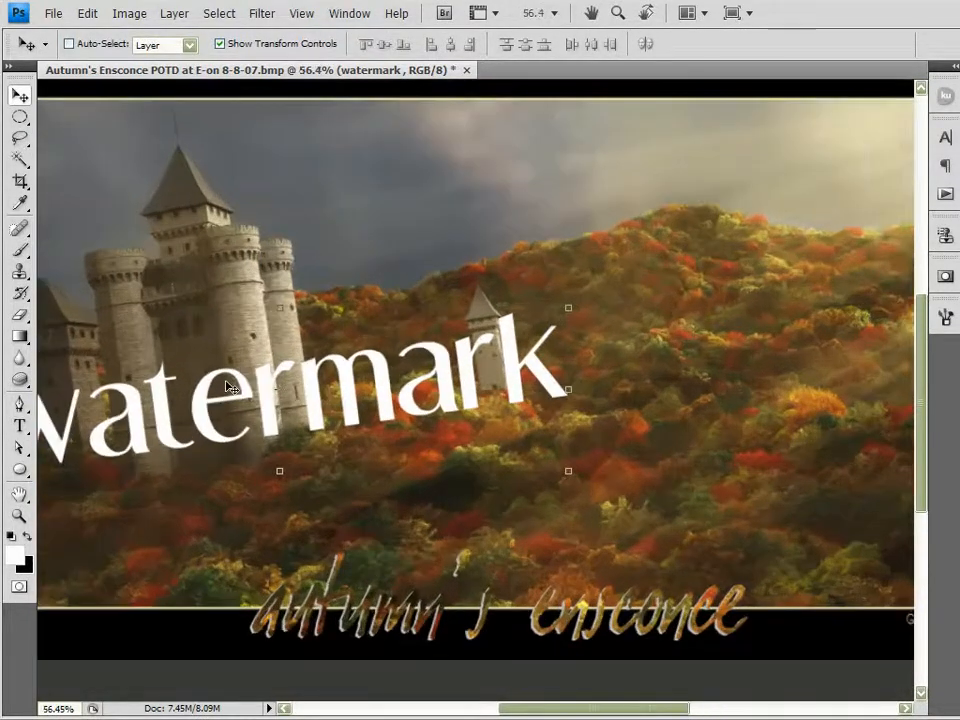
scroll(229, 387, up, 4)
scroll(283, 411, down, 1)
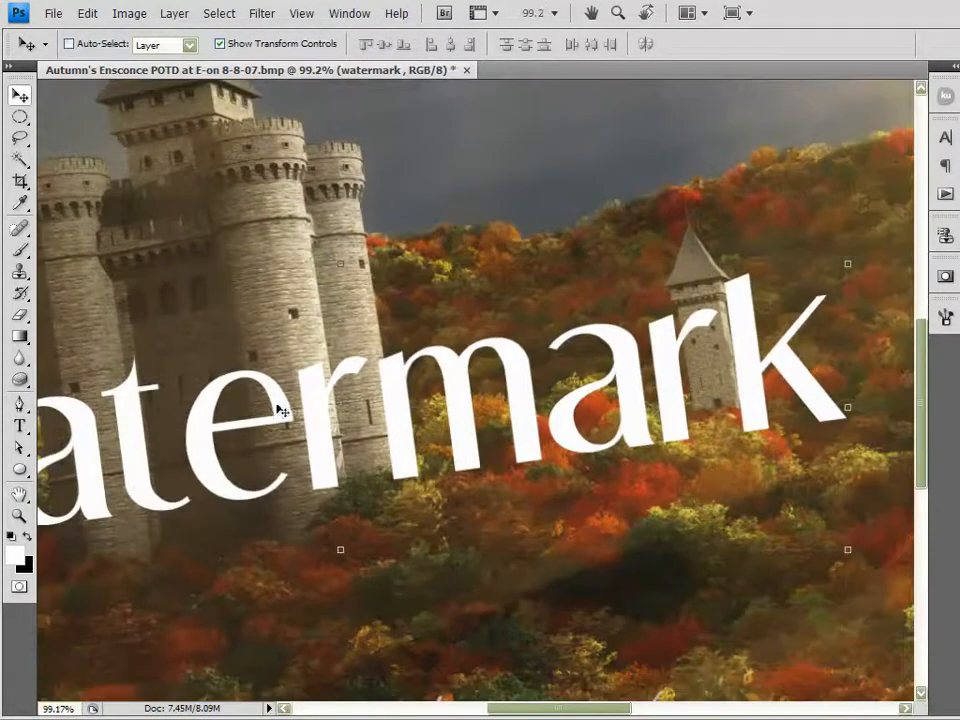
Move the watermark text up so it crosses the middle of the castle towers and the small tower on the hill
drag(316, 404, 330, 314)
drag(341, 461, 499, 697)
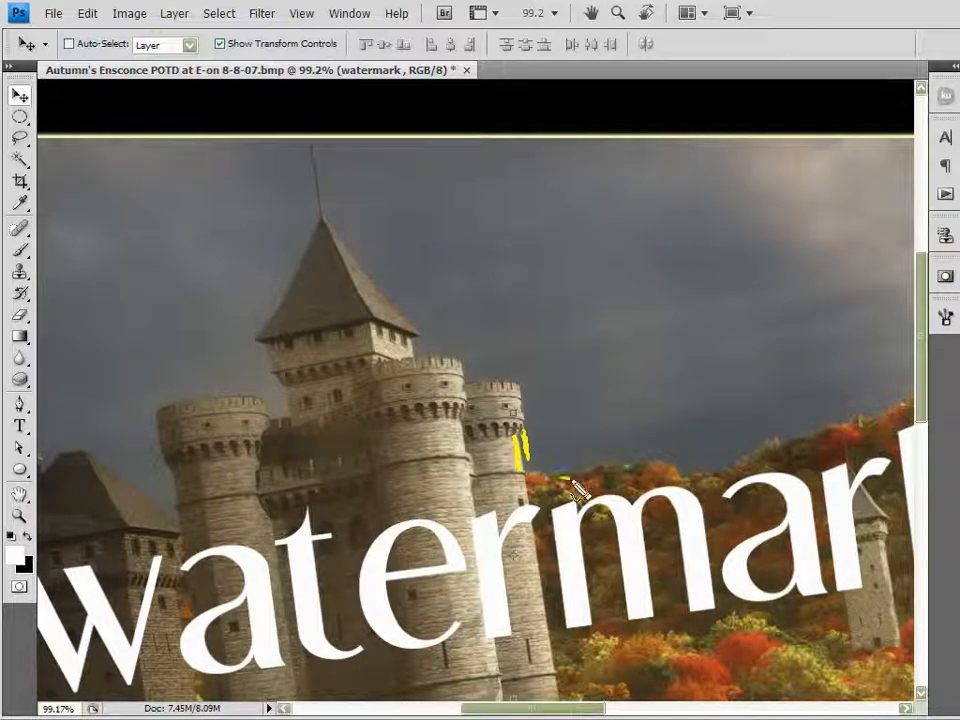
mouse_move(561, 478)
mouse_down()
mouse_move(663, 465)
mouse_move(672, 478)
mouse_move(704, 484)
mouse_move(763, 461)
mouse_move(747, 449)
mouse_move(695, 462)
mouse_move(611, 448)
mouse_move(572, 458)
mouse_up()
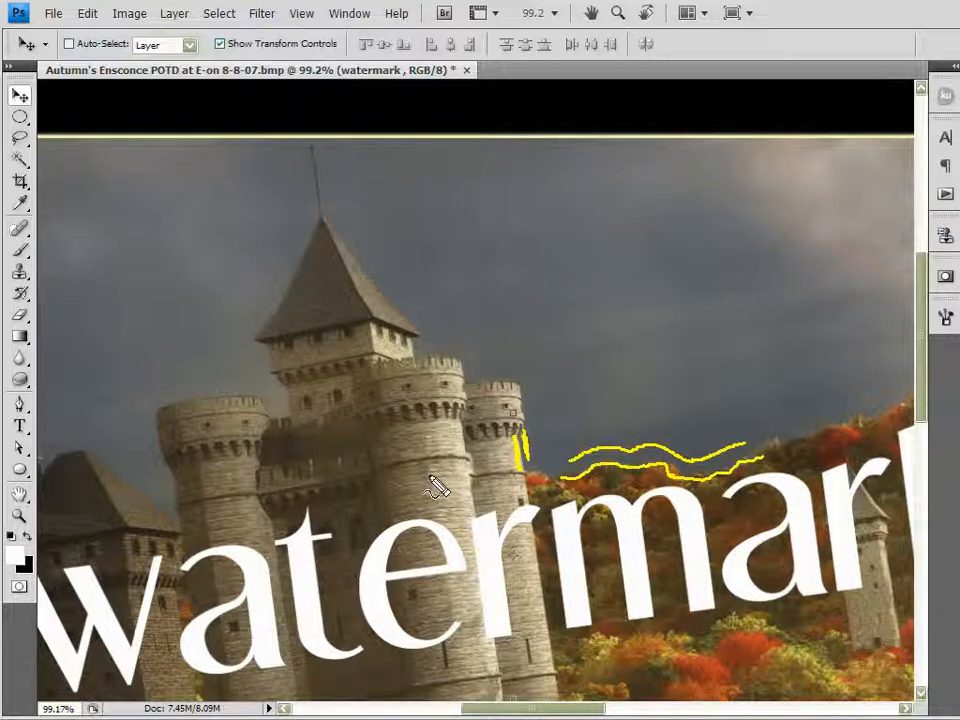
key(Escape)
scroll(415, 482, down, 2)
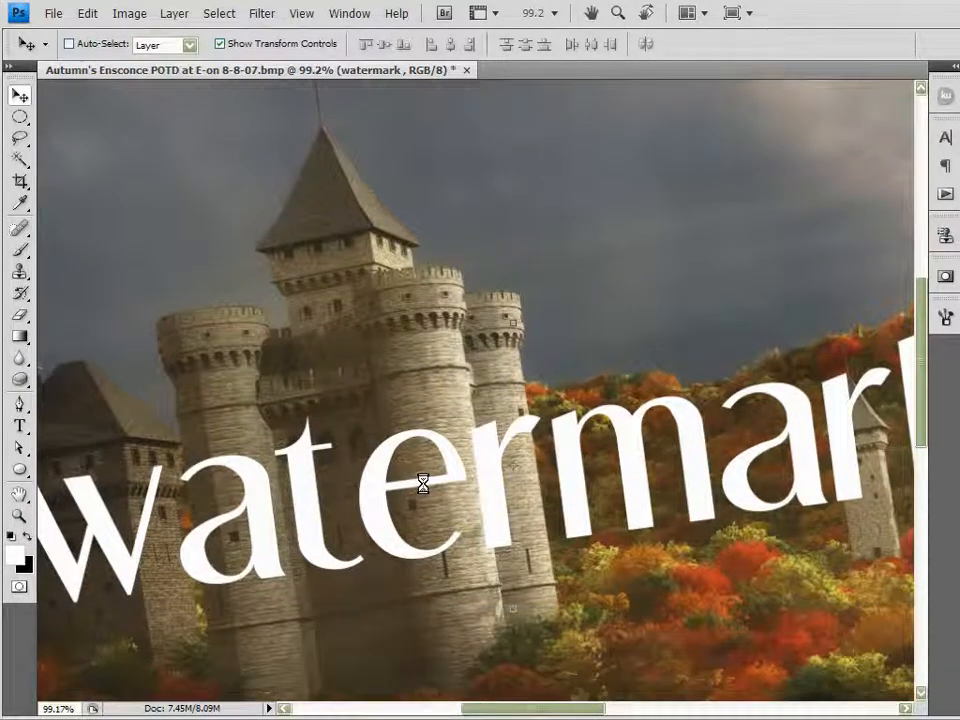
scroll(443, 472, down, 3)
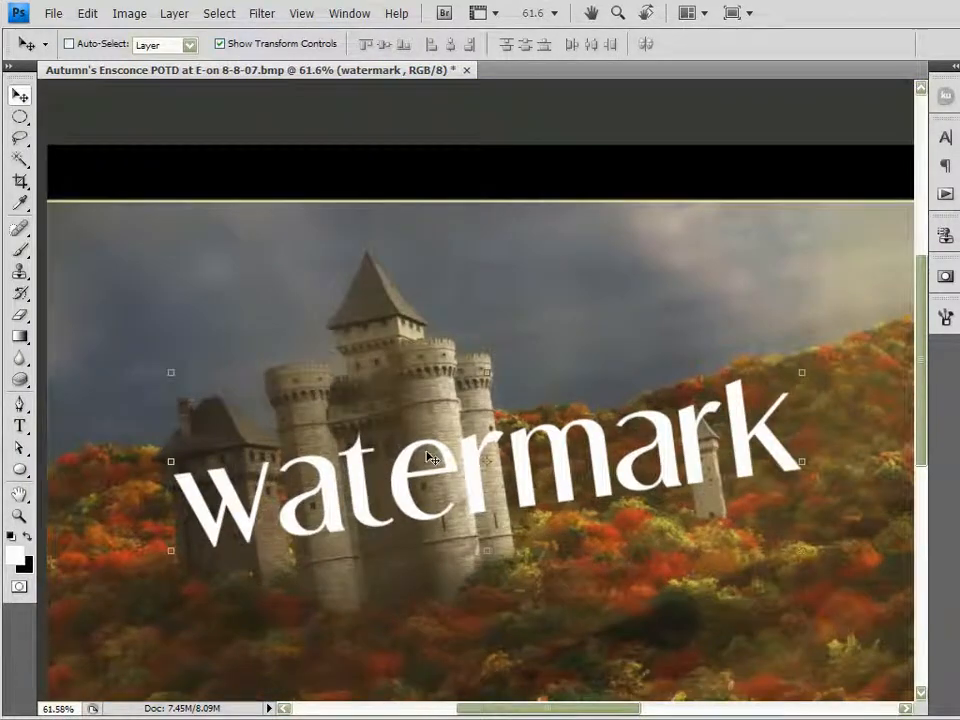
drag(355, 460, 440, 450)
key(ctrl+0)
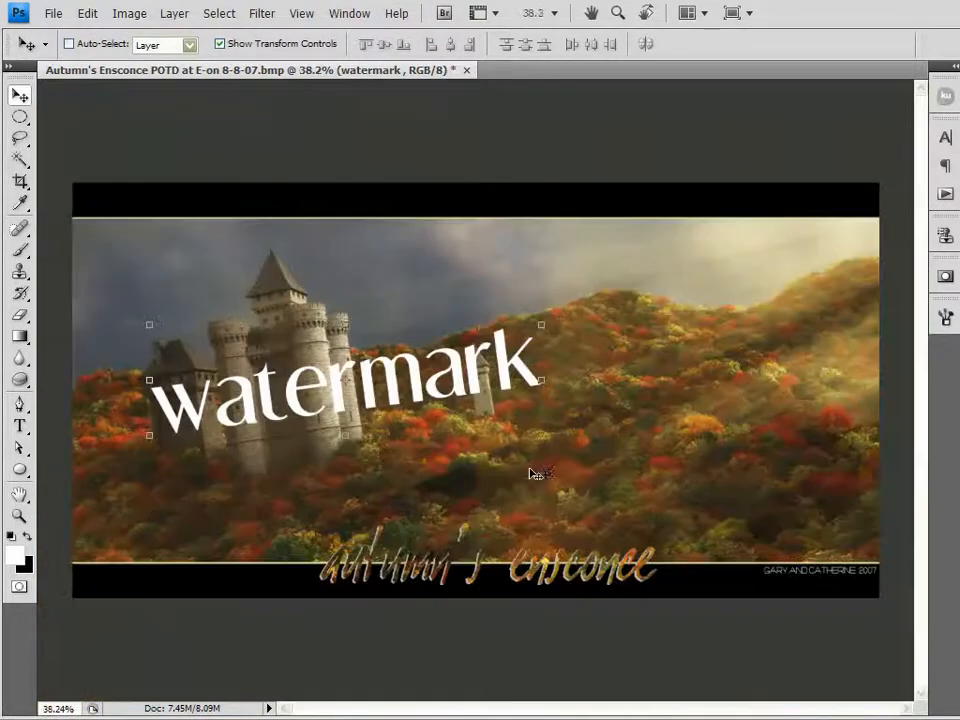
Move the watermark text further up so it crosses the upper castle towers and the skyline above the small tower
scroll(345, 326, up, 3)
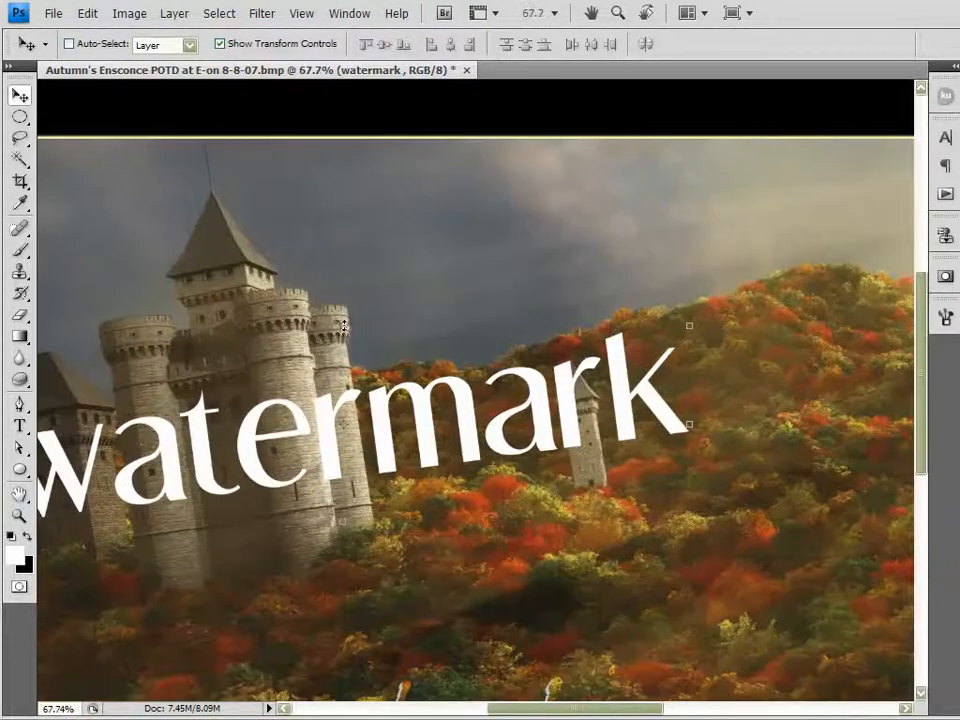
drag(306, 364, 514, 403)
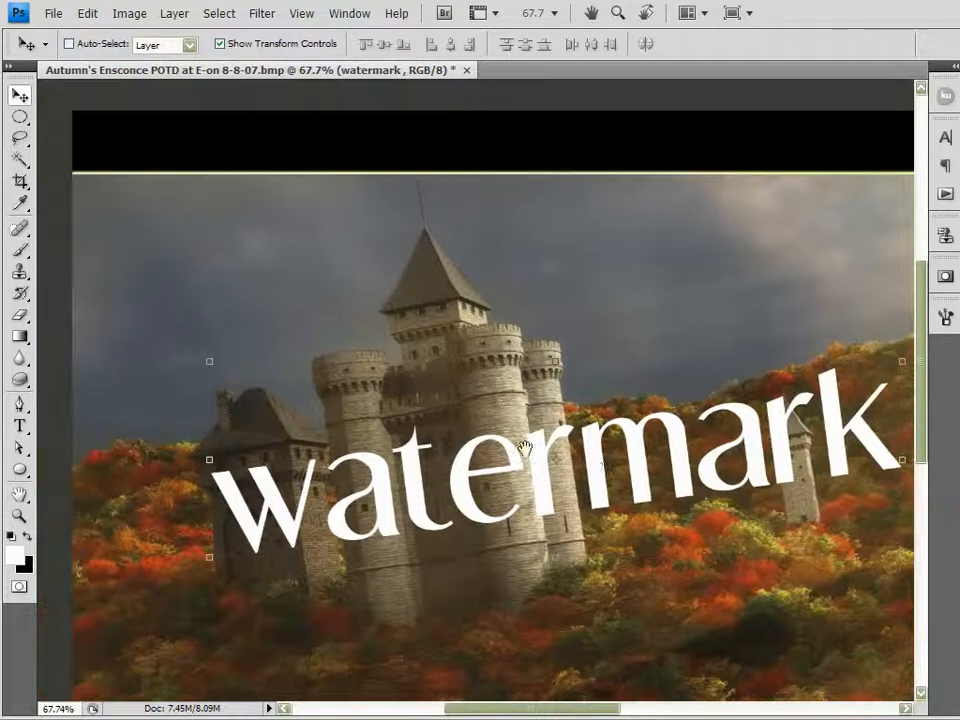
scroll(625, 463, up, 1)
scroll(625, 463, up, 2)
drag(588, 473, 553, 375)
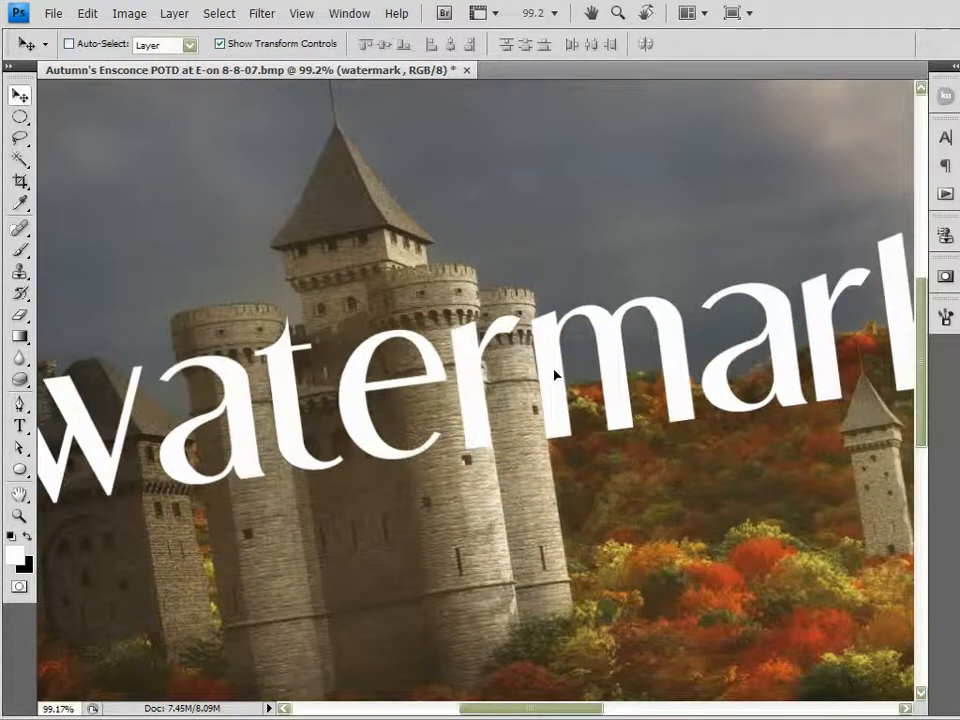
scroll(568, 386, down, 4)
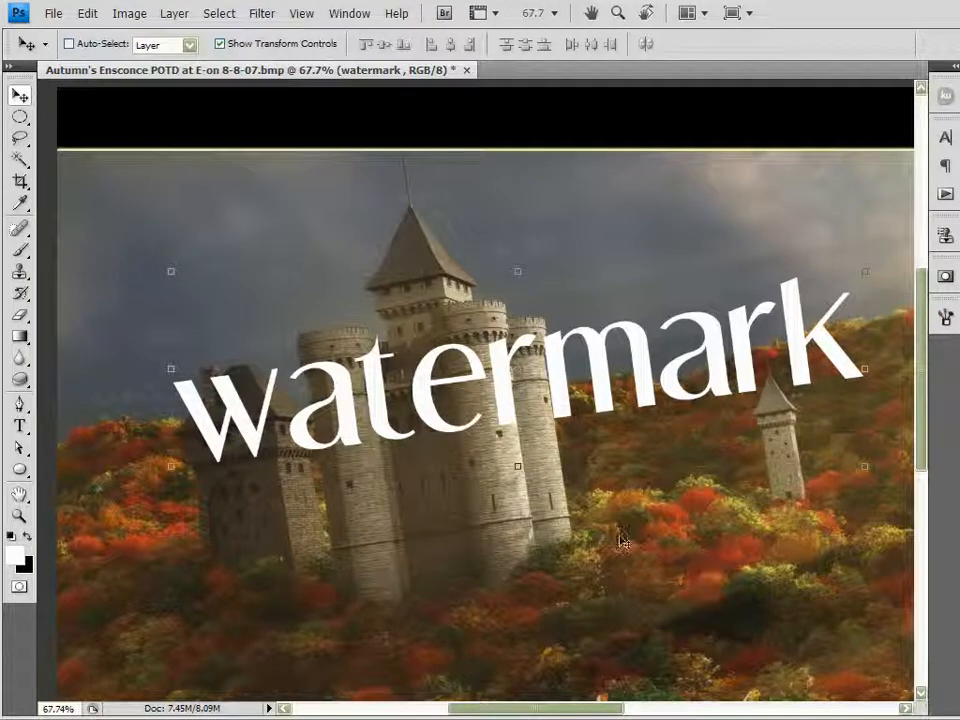
scroll(538, 487, down, 6)
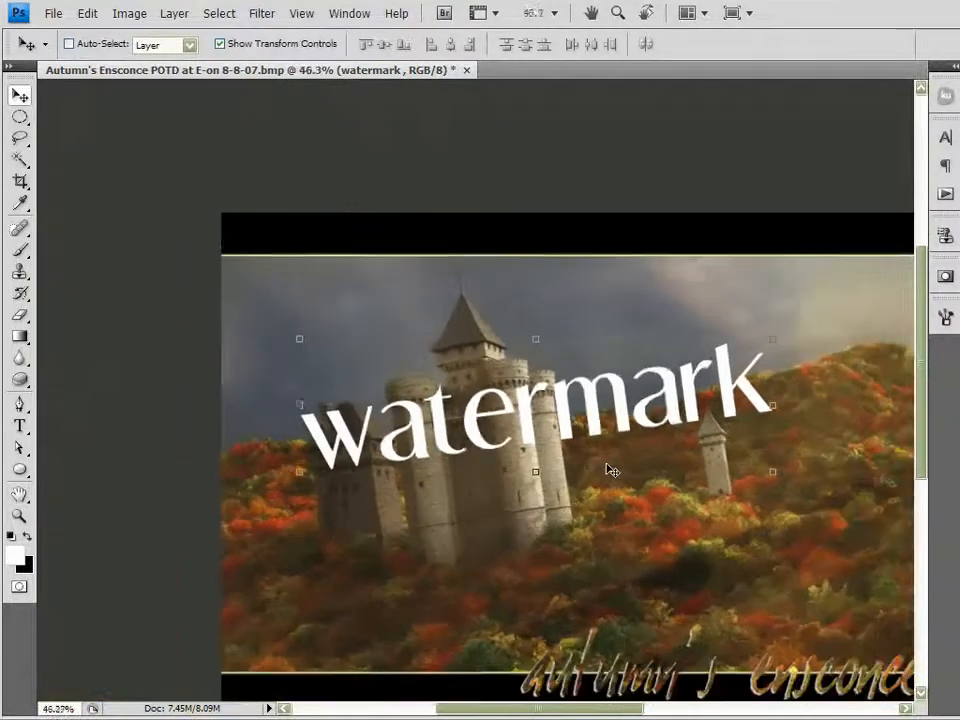
scroll(292, 345, up, 4)
scroll(292, 345, up, 1)
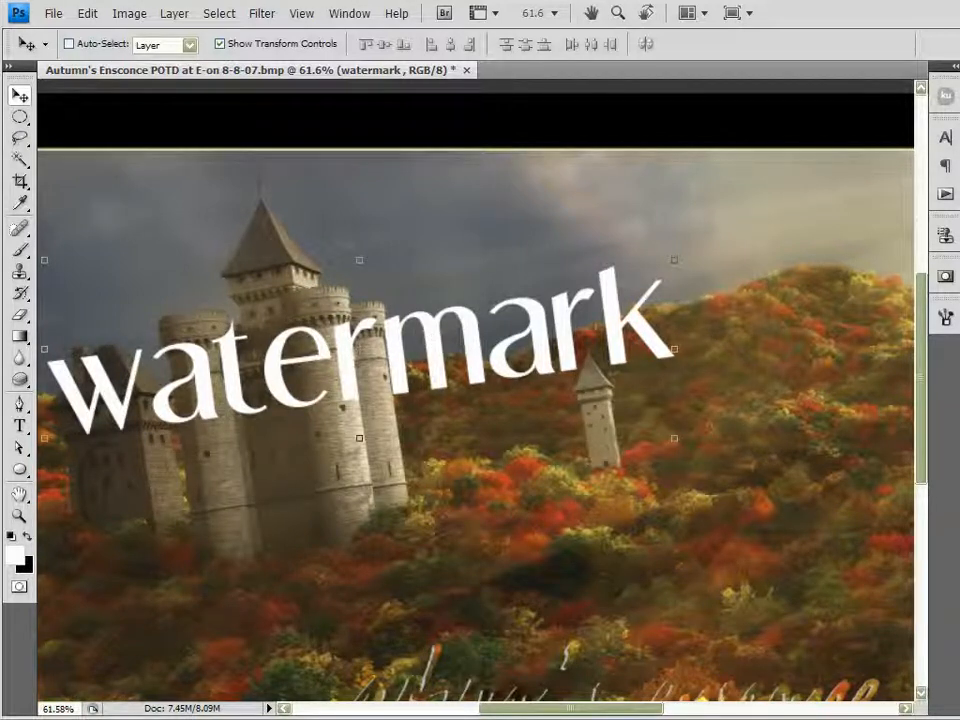
scroll(471, 422, down, 3)
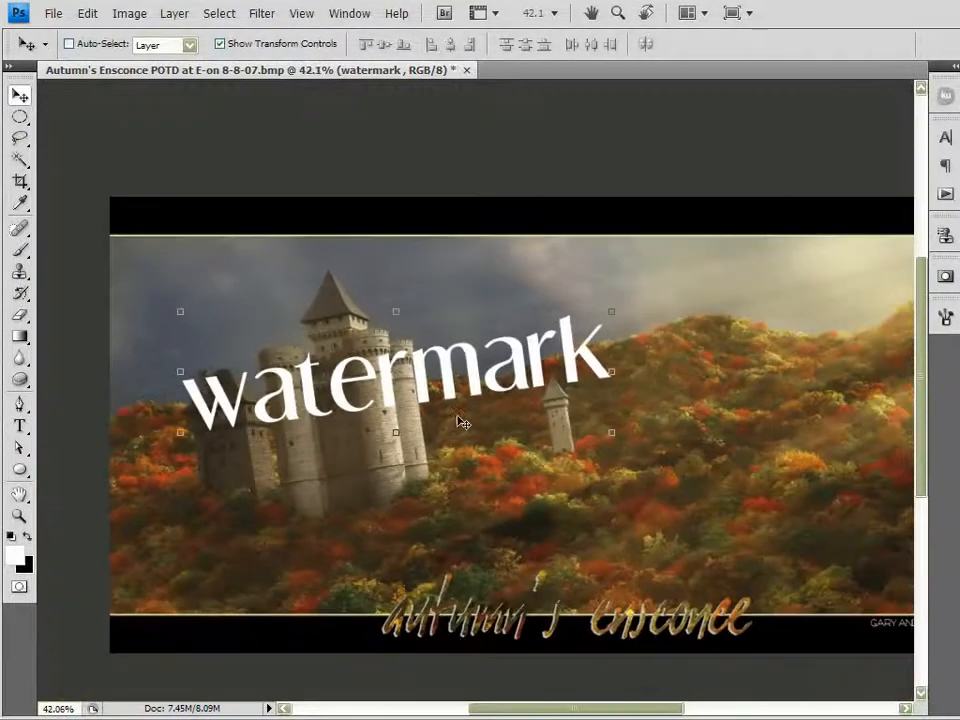
Move the watermark text onto the dark foliage at the lower right of the artwork, just above the title lettering
drag(425, 374, 688, 513)
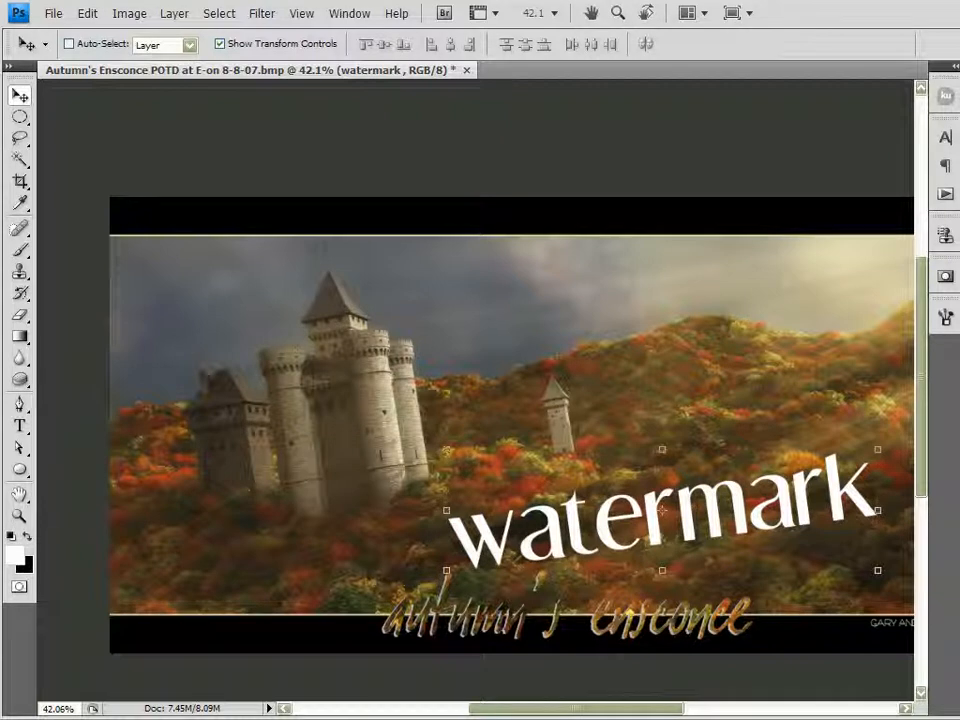
scroll(803, 525, up, 2)
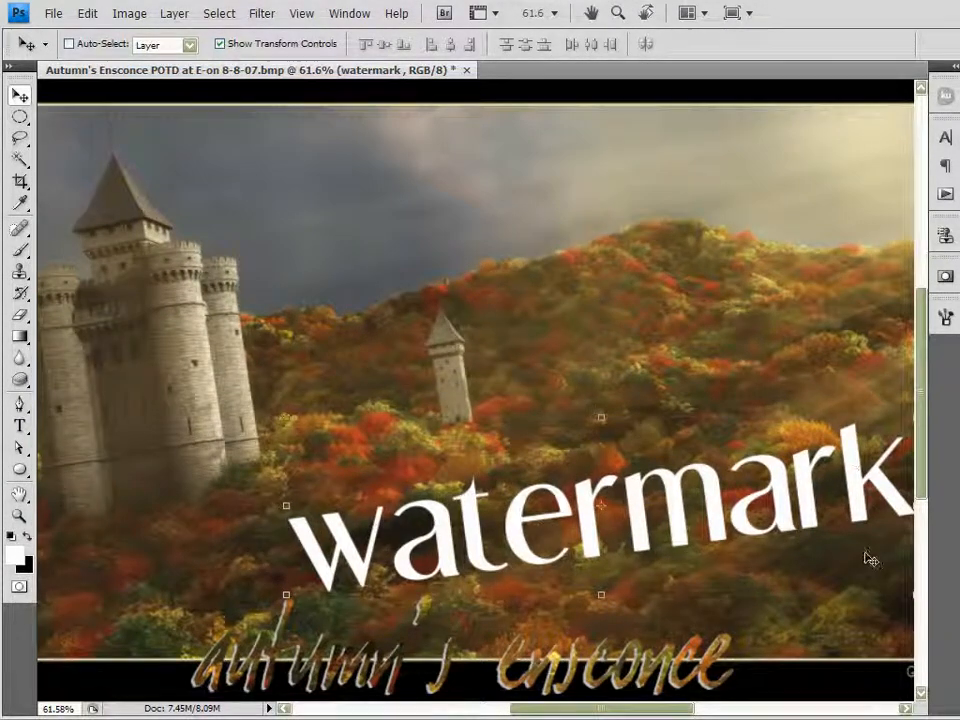
drag(498, 518, 451, 503)
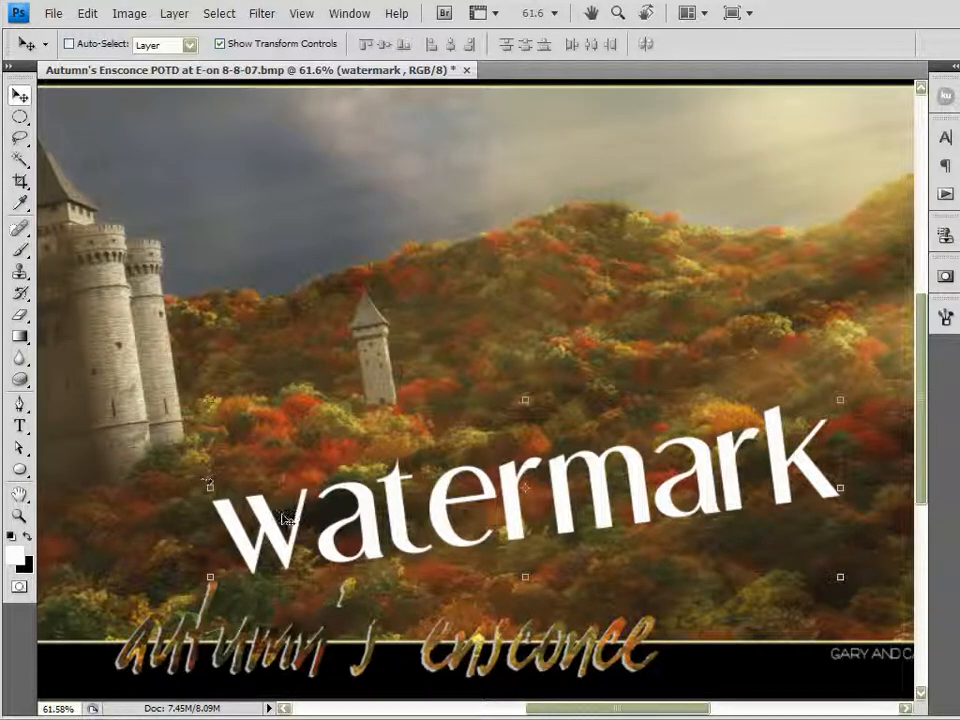
scroll(632, 510, down, 3)
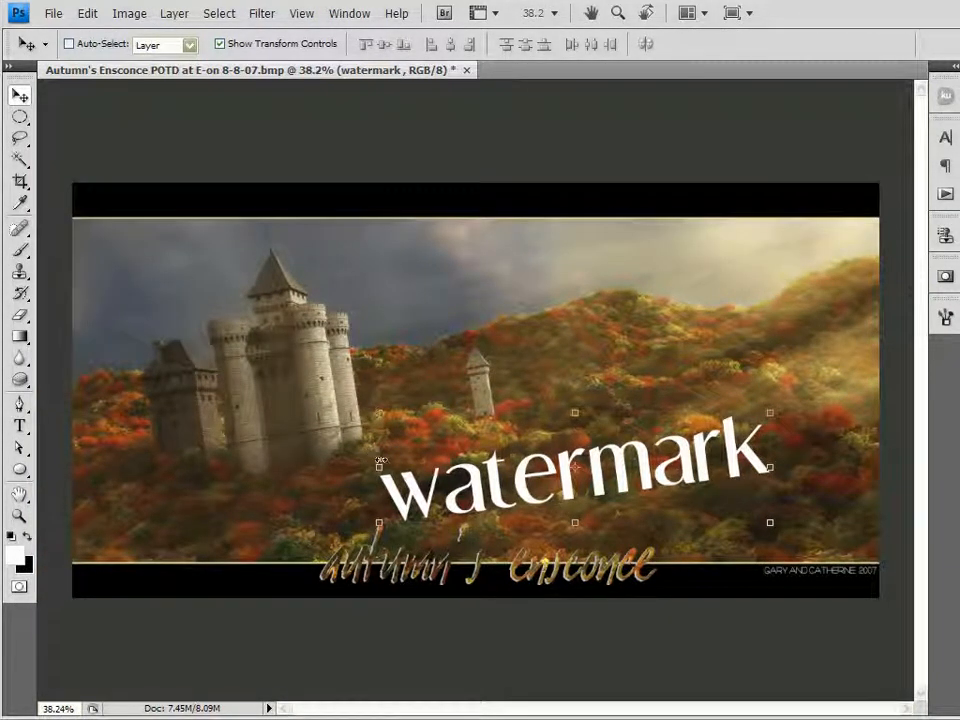
Move the watermark text up over the hill skyline and back down across the castle base and the small tower
drag(566, 464, 527, 333)
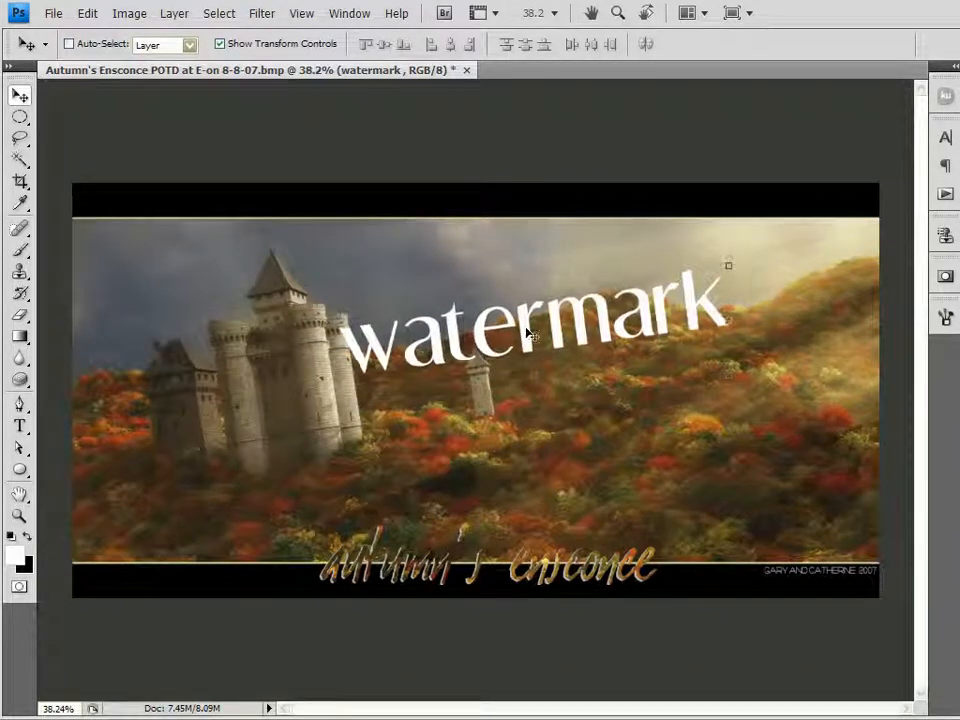
scroll(527, 333, up, 4)
drag(807, 247, 765, 230)
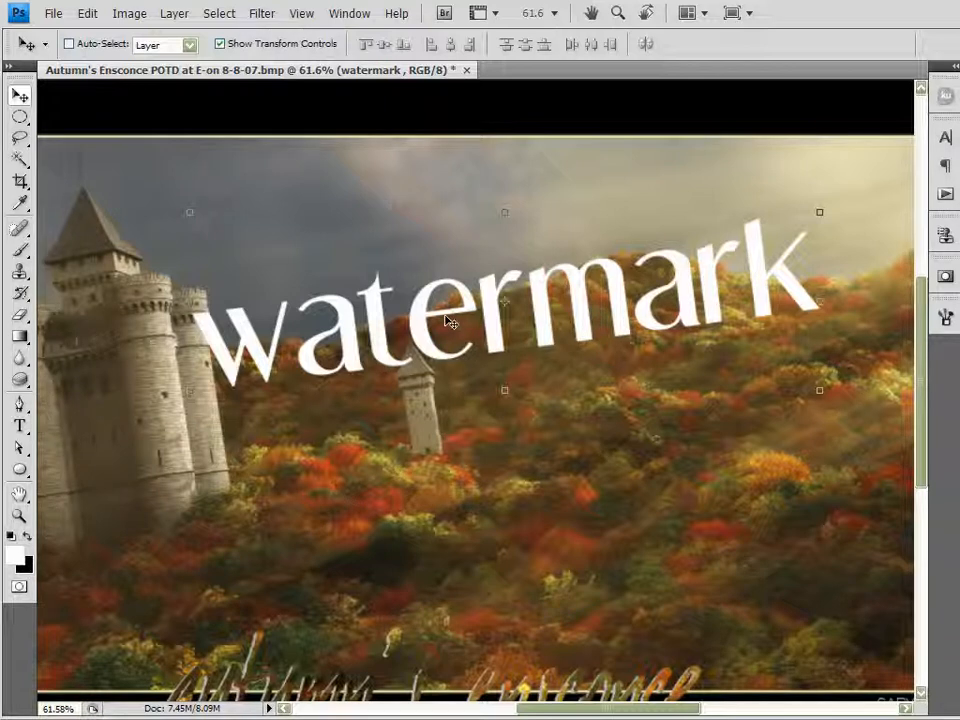
drag(435, 327, 320, 470)
scroll(453, 458, down, 4)
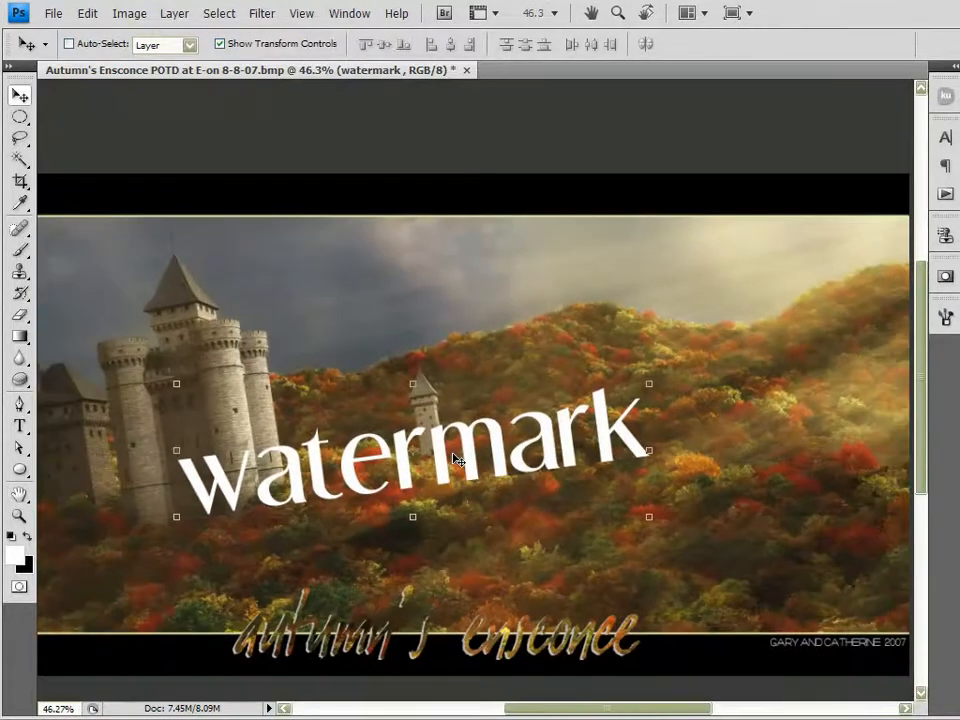
Move the watermark text onto the hillside and scale it to about 148% width and 164% height
click(634, 391)
drag(625, 405, 765, 335)
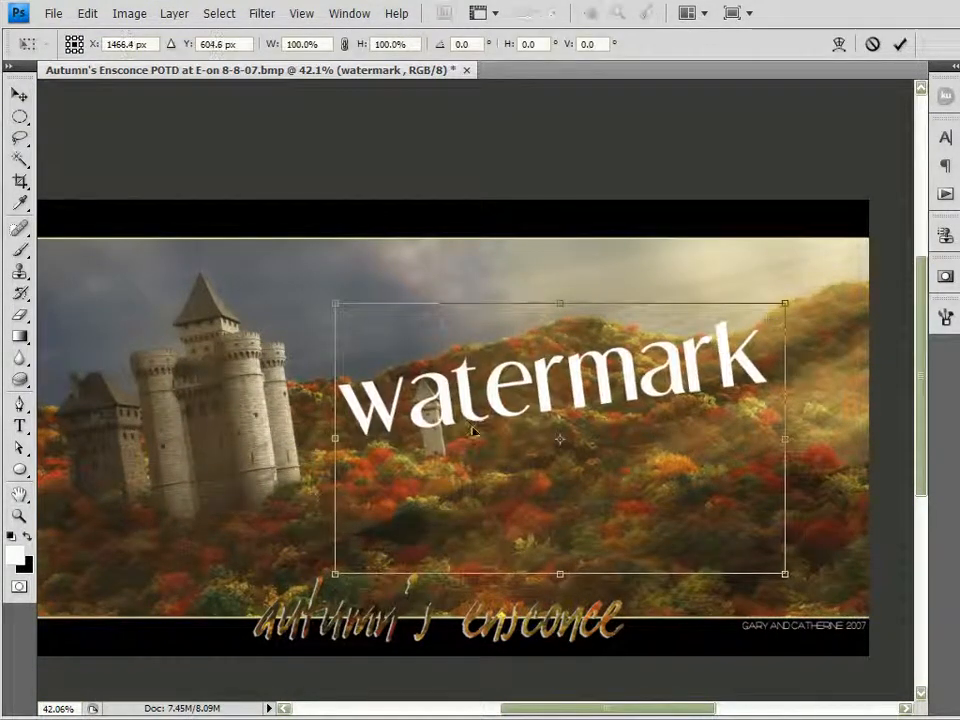
drag(337, 575, 120, 682)
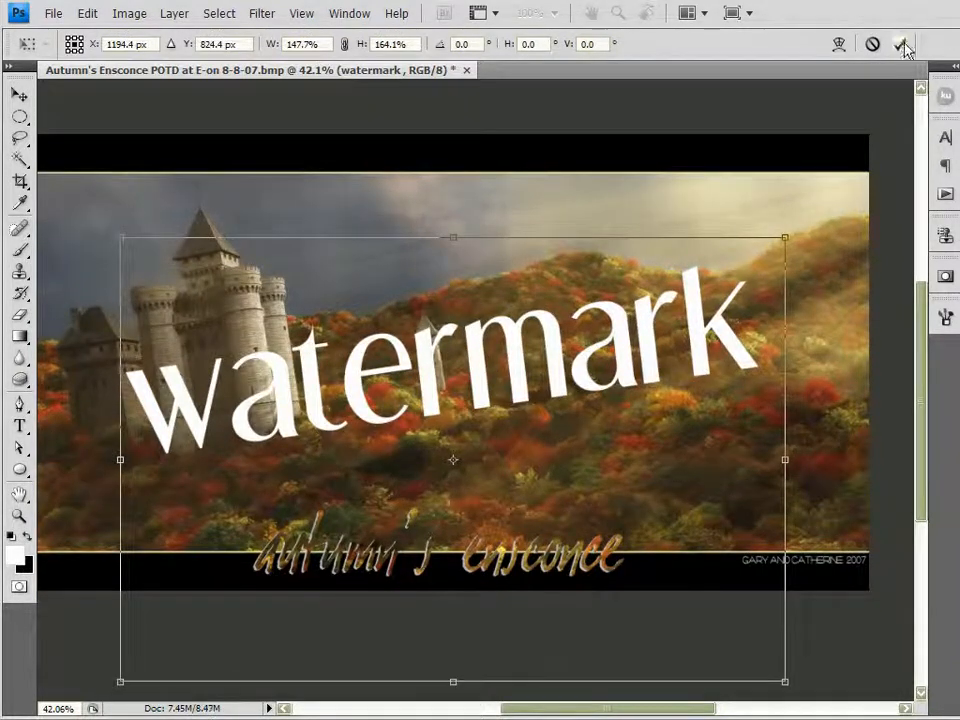
key(Return)
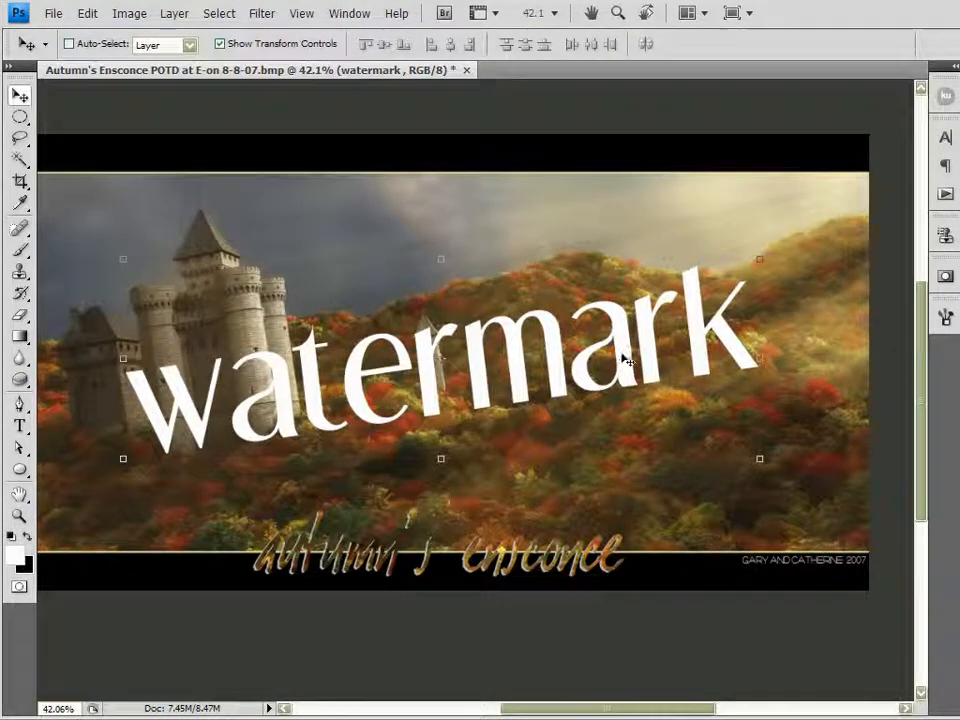
Place the enlarged watermark text across the castle towers and the hill skyline, with its start over the castle's left edge
drag(621, 354, 526, 289)
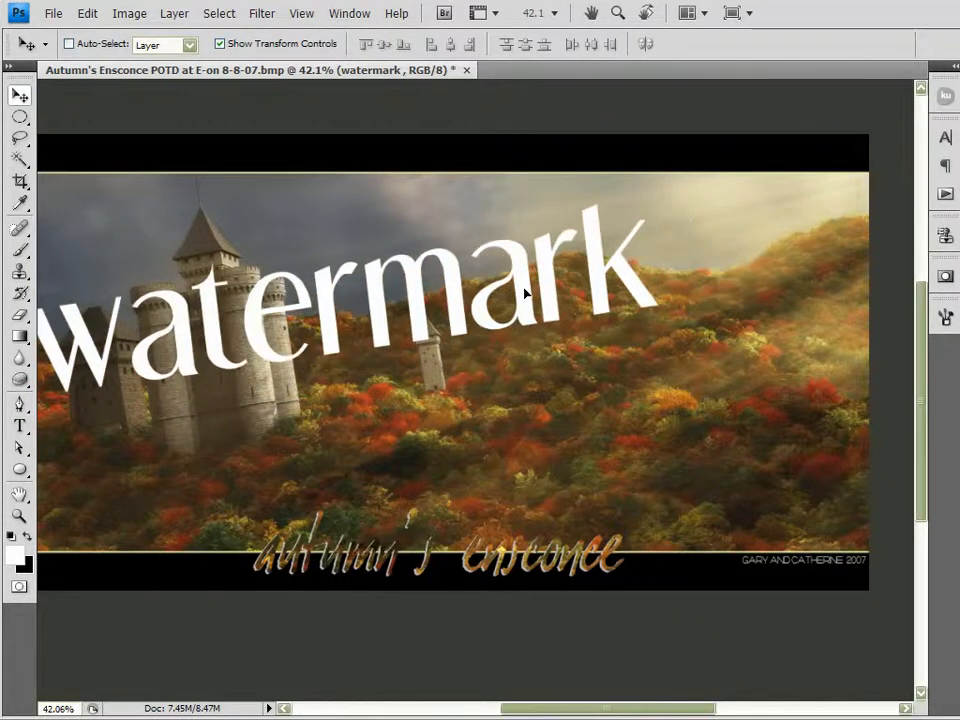
drag(242, 450, 404, 481)
mouse_move(521, 358)
mouse_down()
mouse_move(500, 363)
mouse_move(514, 351)
mouse_up()
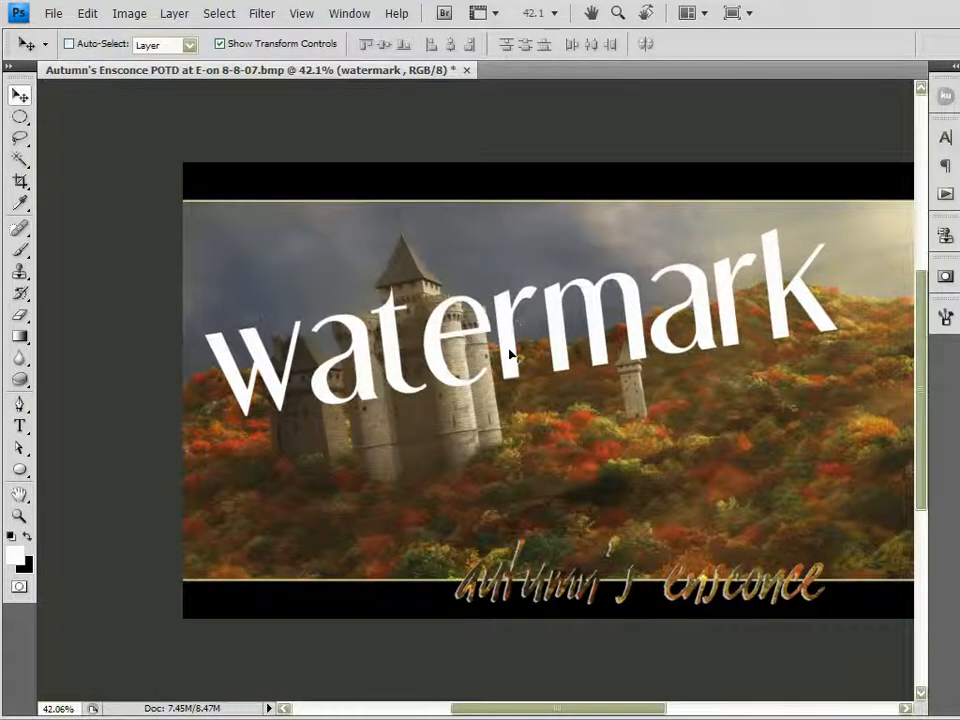
Enable Bevel and Emboss in the watermark layer's style settings, keeping the artwork's upper part in view
scroll(558, 310, up, 1)
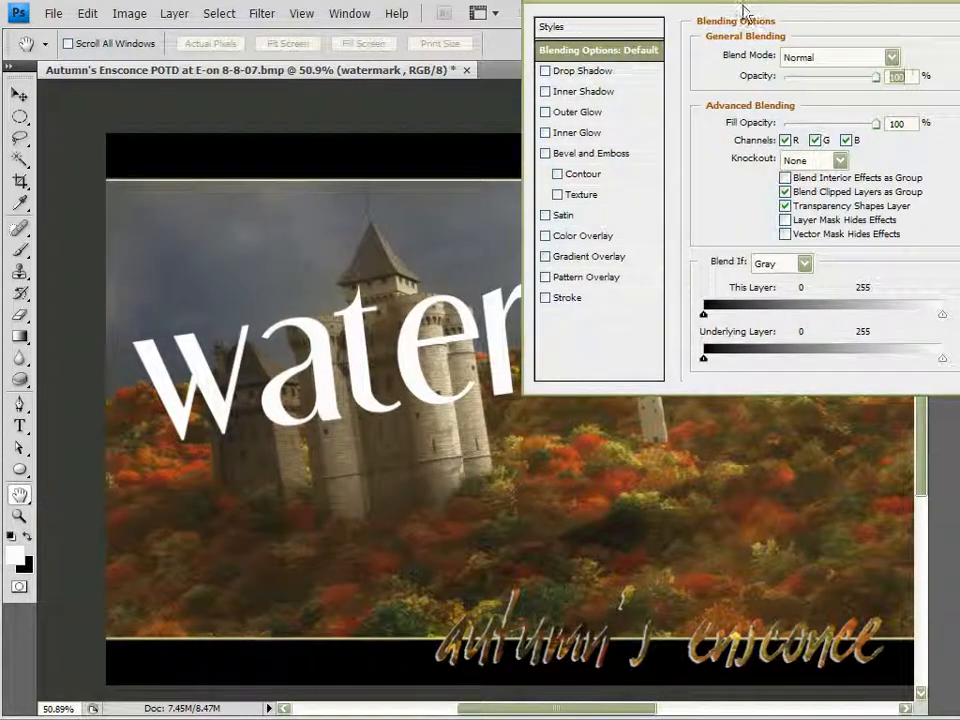
drag(746, 6, 600, 347)
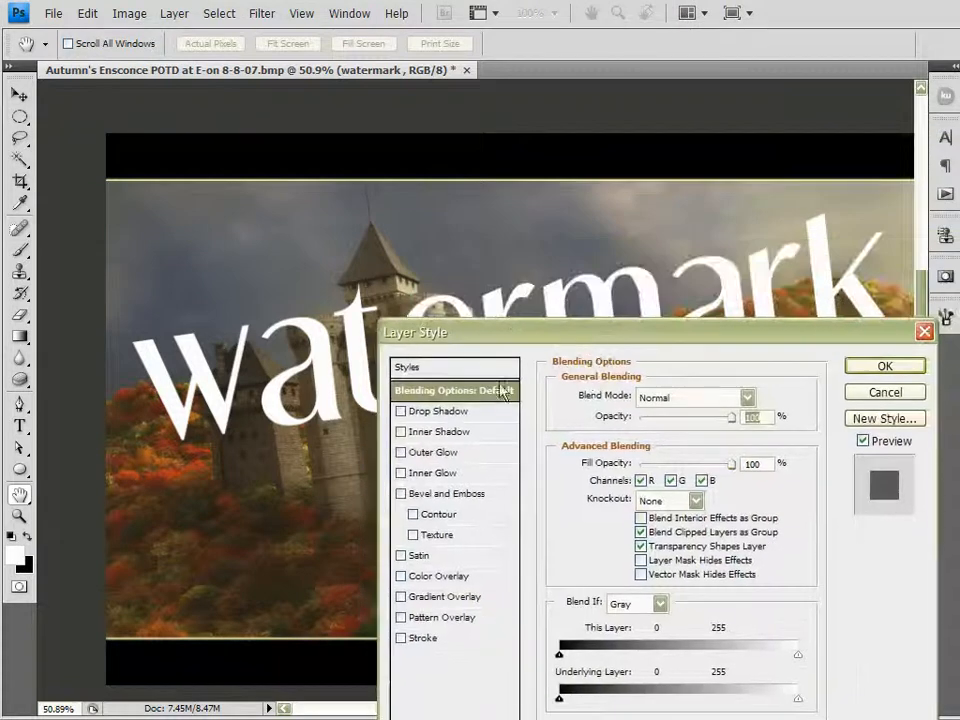
click(400, 494)
click(430, 494)
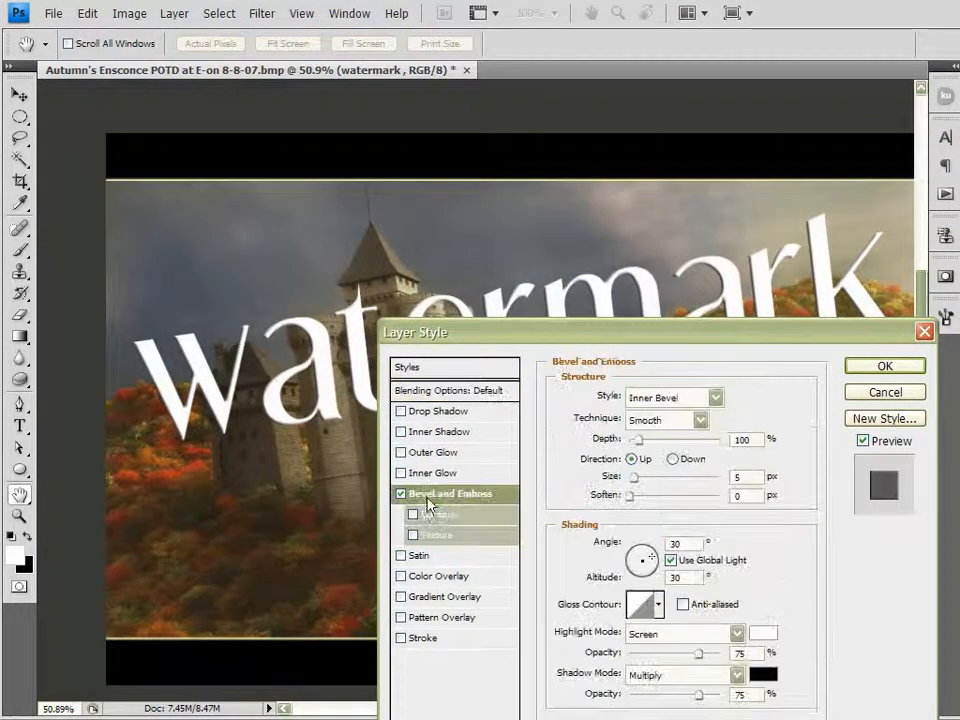
Preview the Outer Bevel and Pillow Emboss styles on the watermark text and return to Inner Bevel
click(670, 398)
click(675, 416)
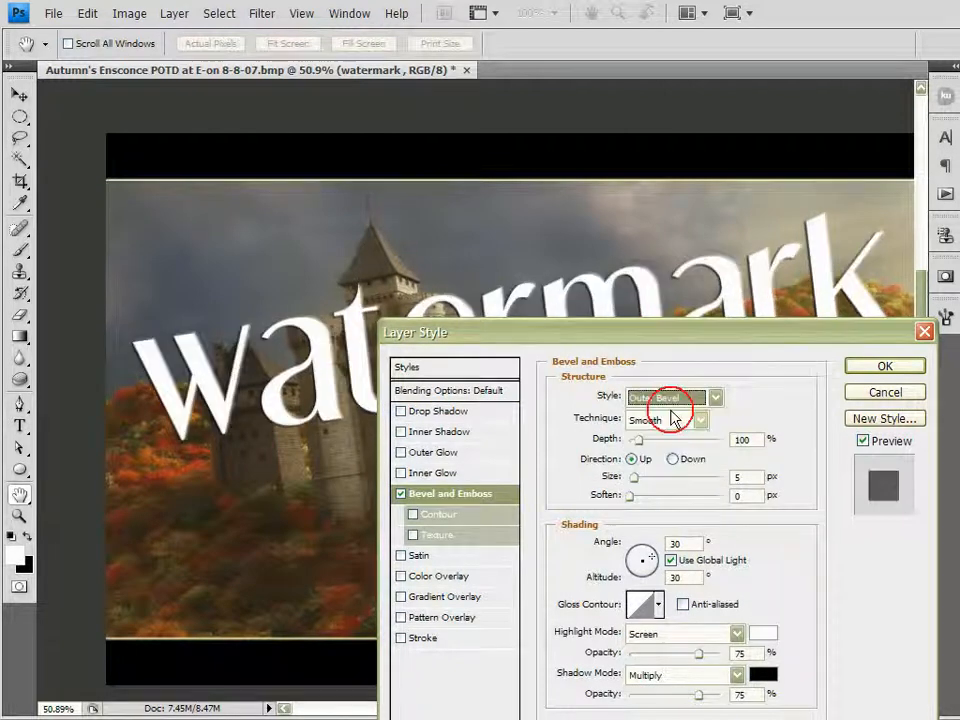
scroll(677, 400, down, 3)
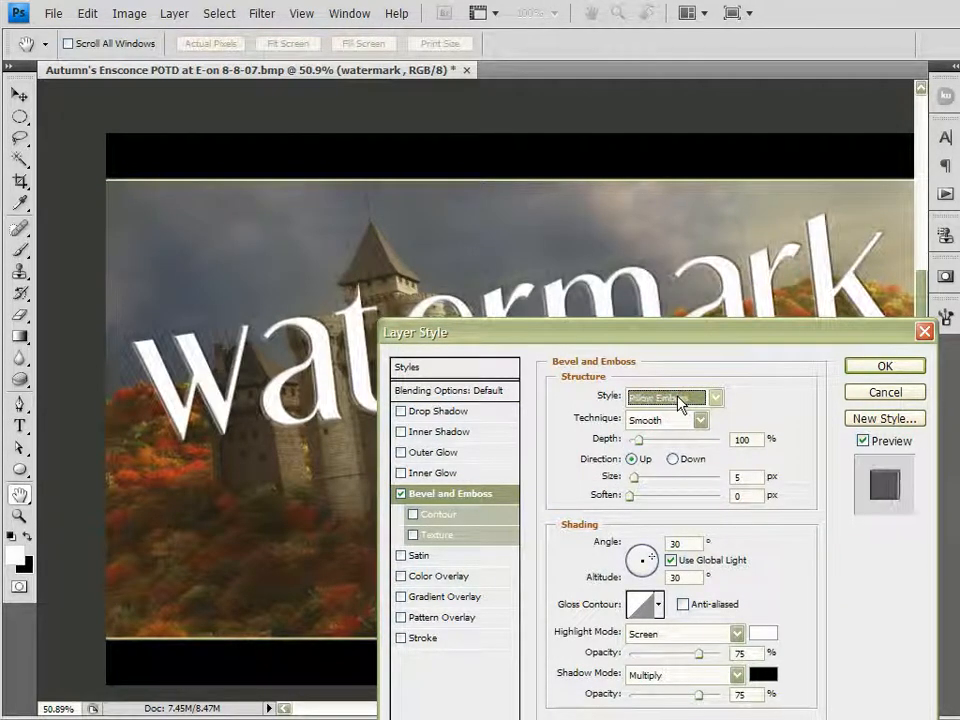
scroll(681, 404, up, 2)
scroll(679, 403, up, 1)
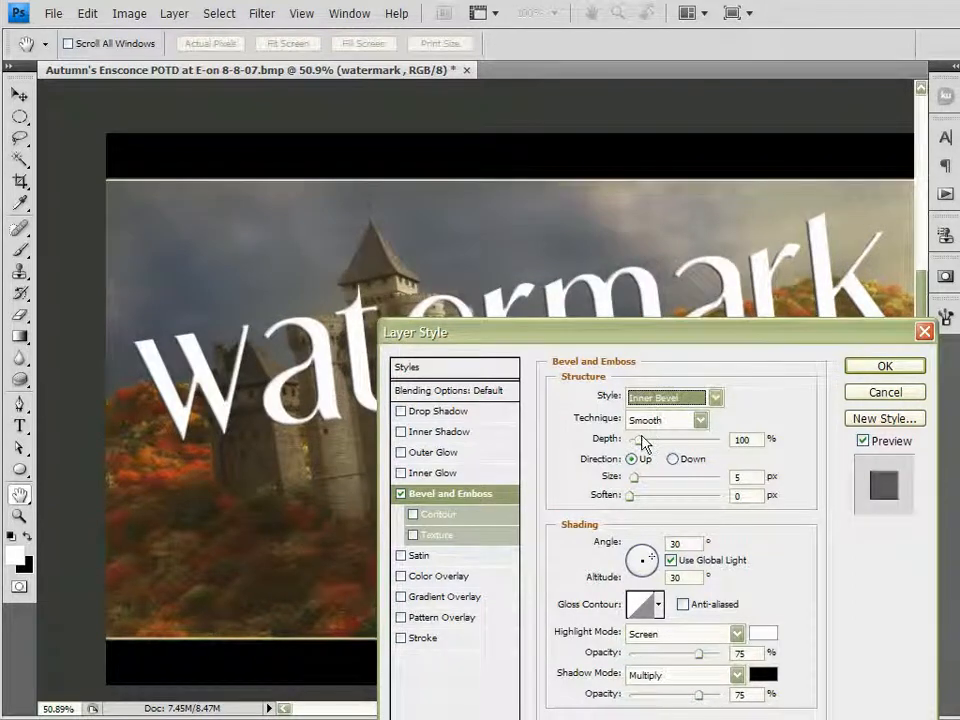
Set the watermark bevel's depth to 225% and its size to 7 px
click(654, 438)
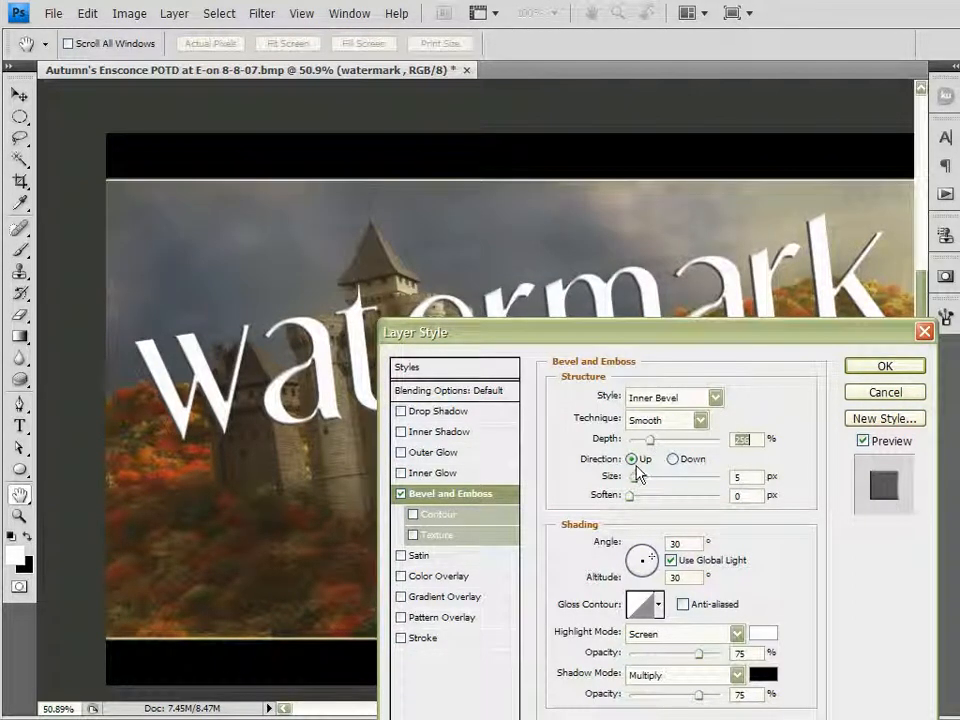
mouse_move(636, 476)
mouse_down()
mouse_move(649, 480)
mouse_move(637, 485)
mouse_up()
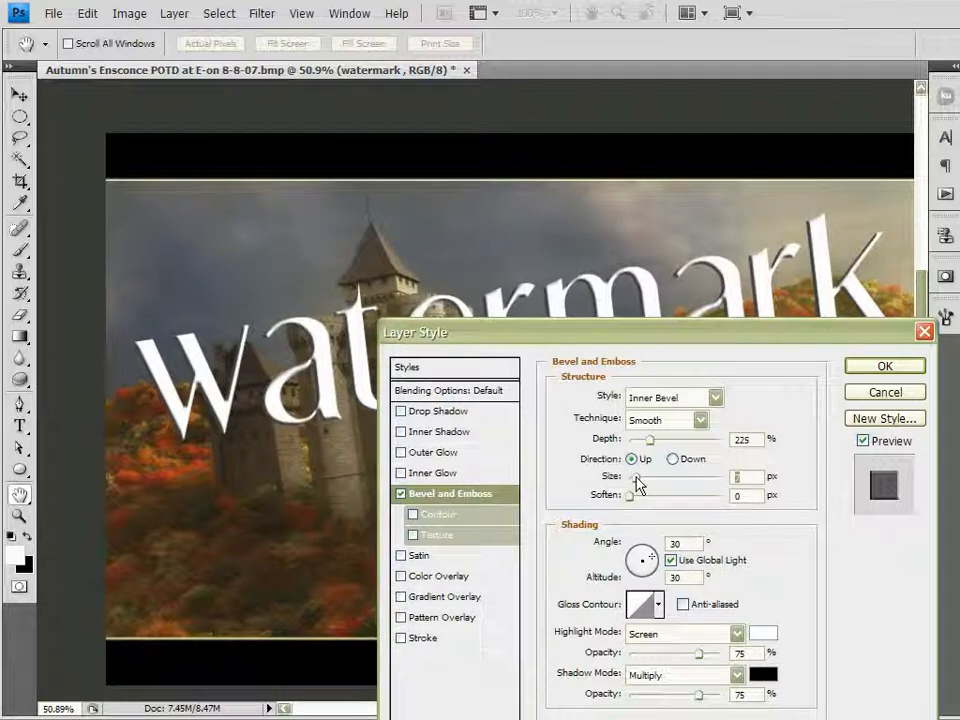
Add a Stroke effect to the watermark text in an orange-brown sampled from the autumn foliage beside the castle
click(401, 638)
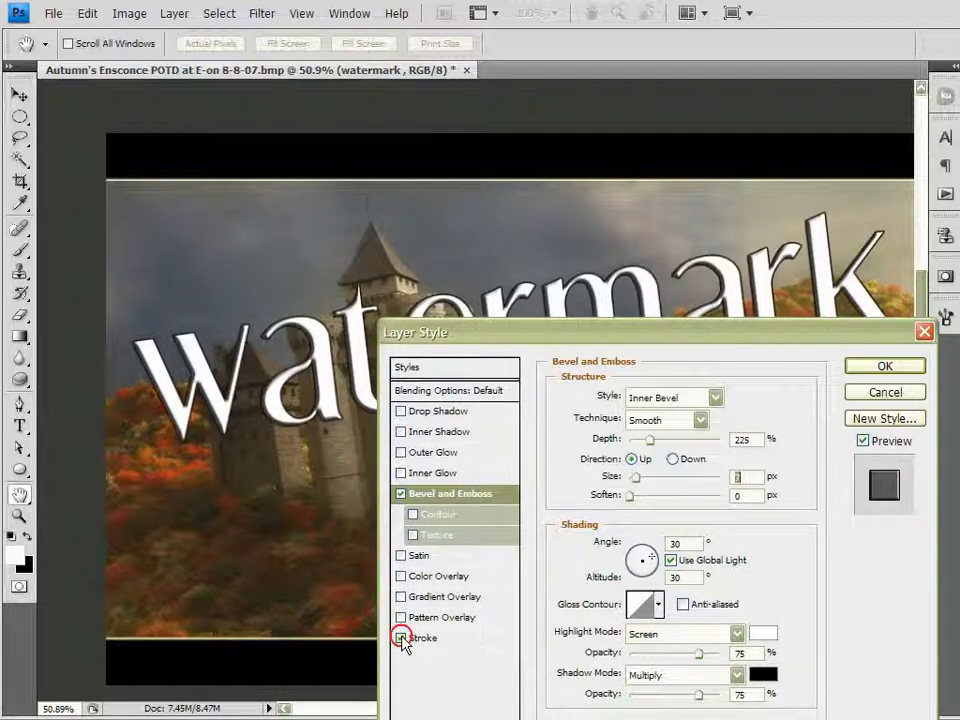
click(423, 638)
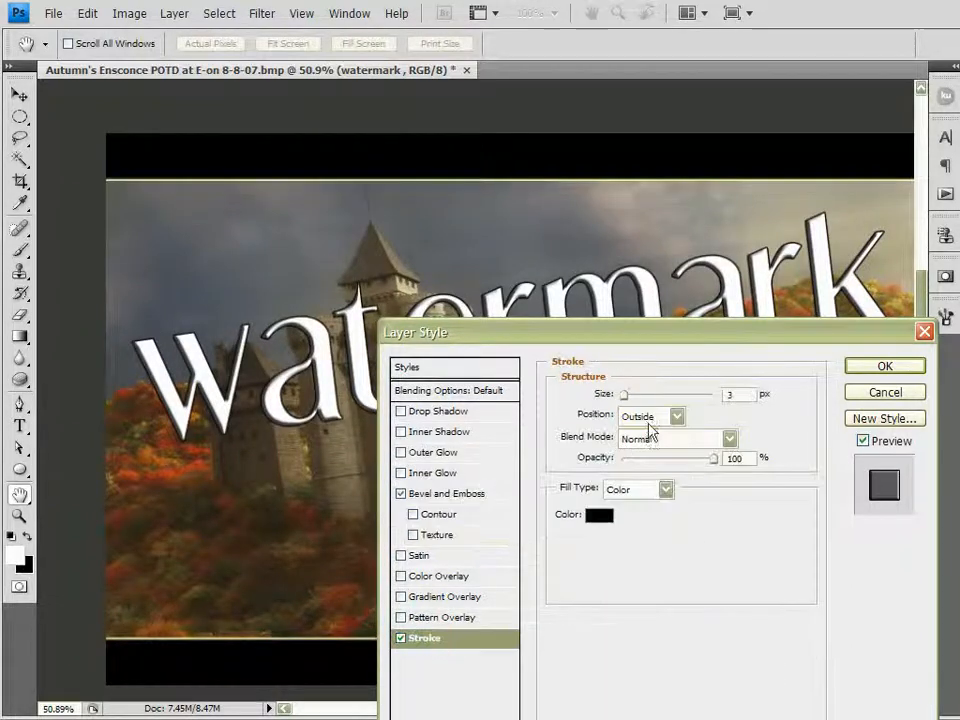
click(598, 515)
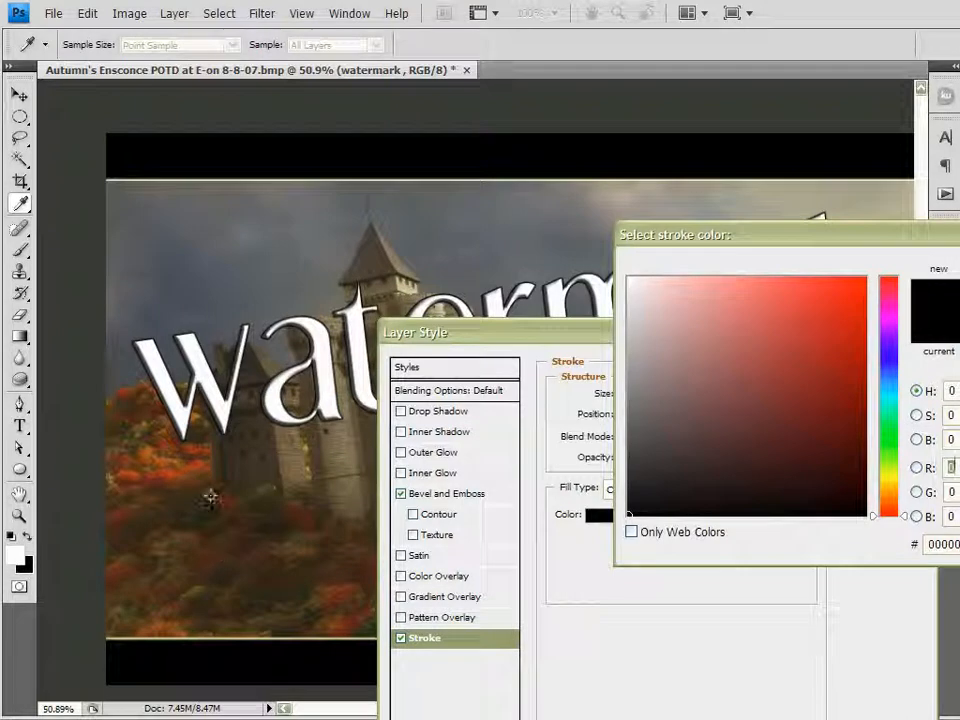
click(156, 472)
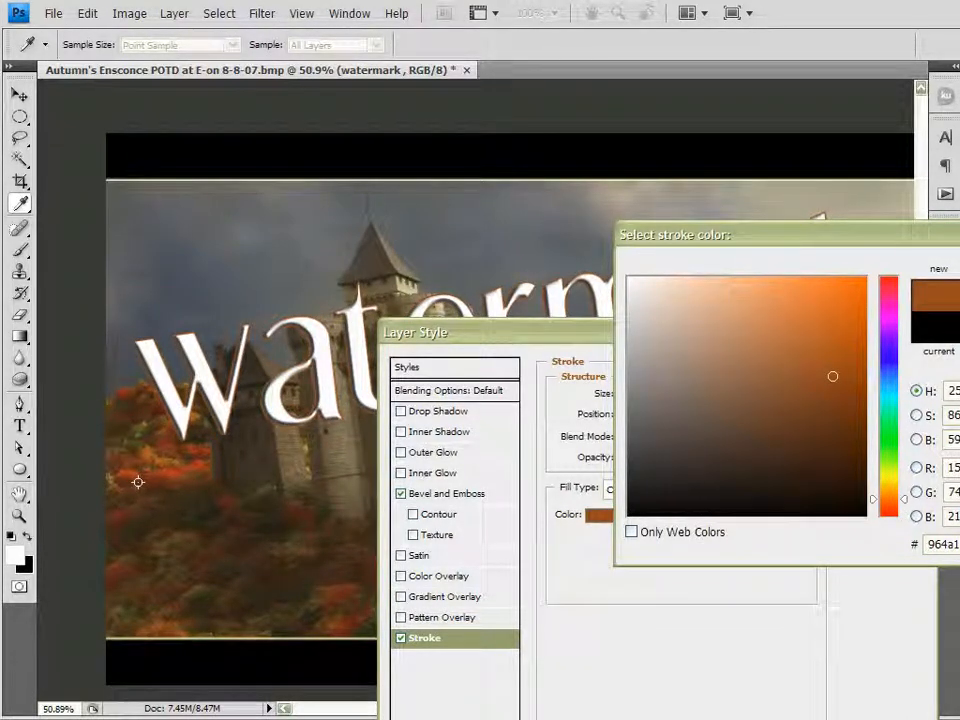
key(Return)
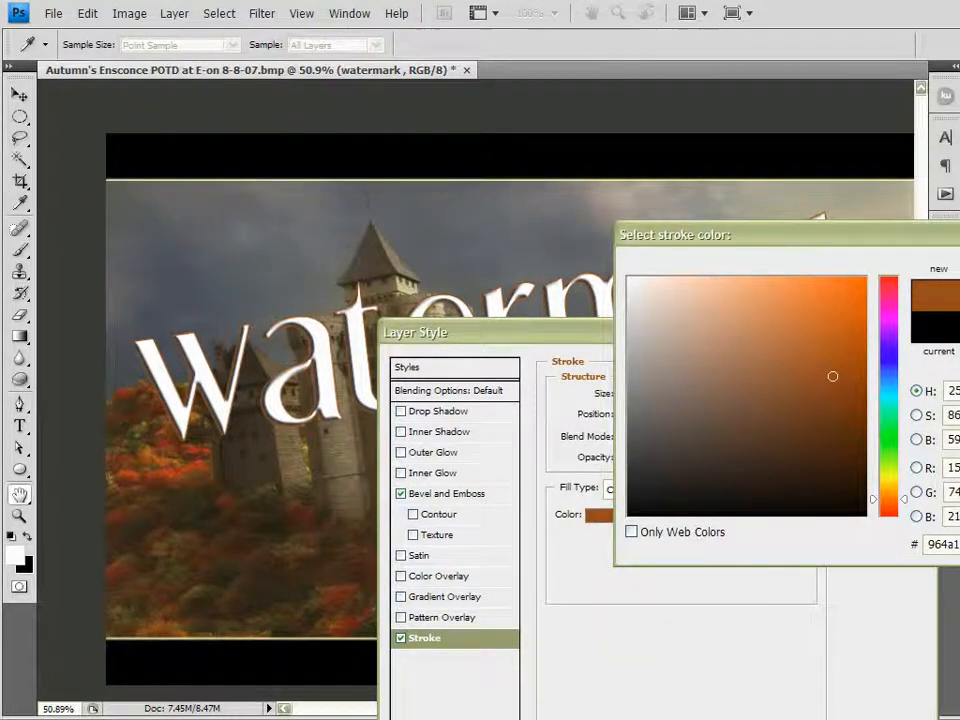
click(884, 366)
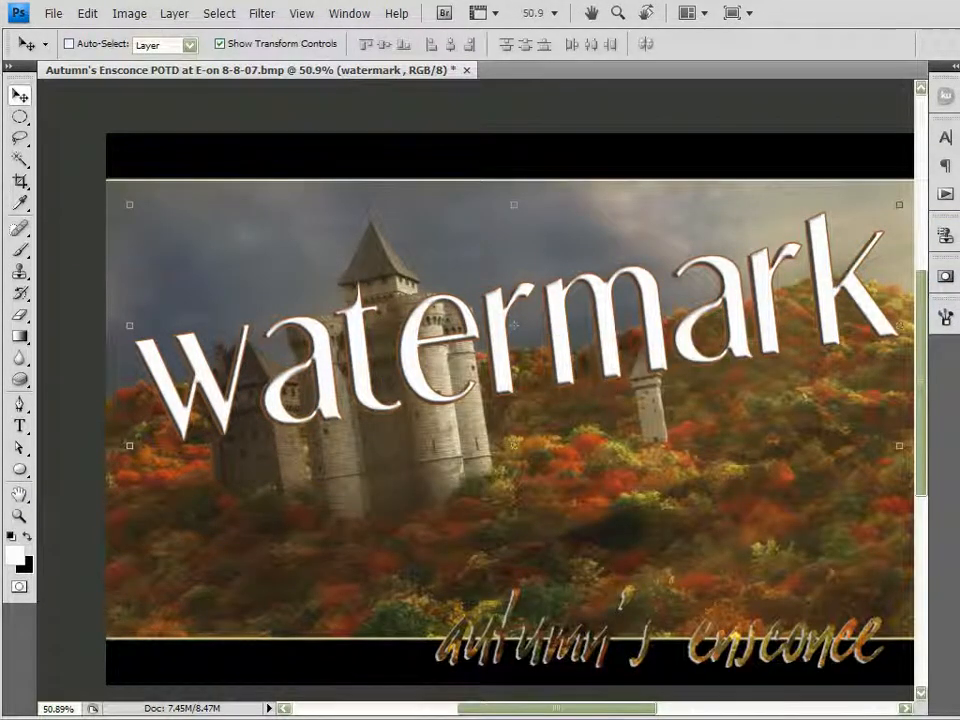
Add an Outer Glow to the watermark layer with Normal blend mode and a spread of 33%
double_click(956, 524)
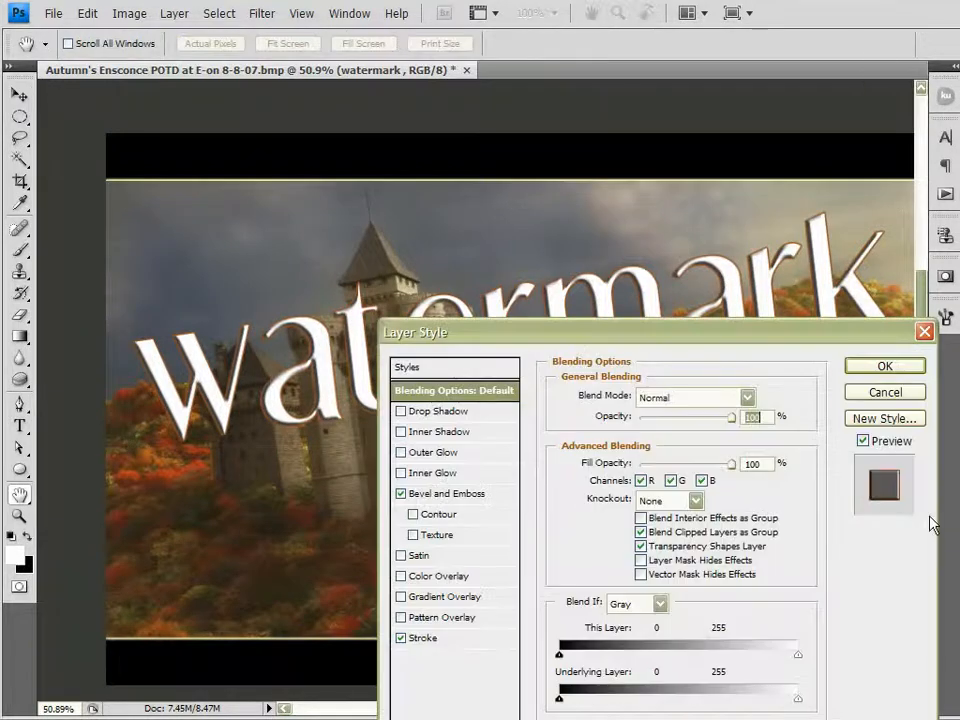
click(430, 455)
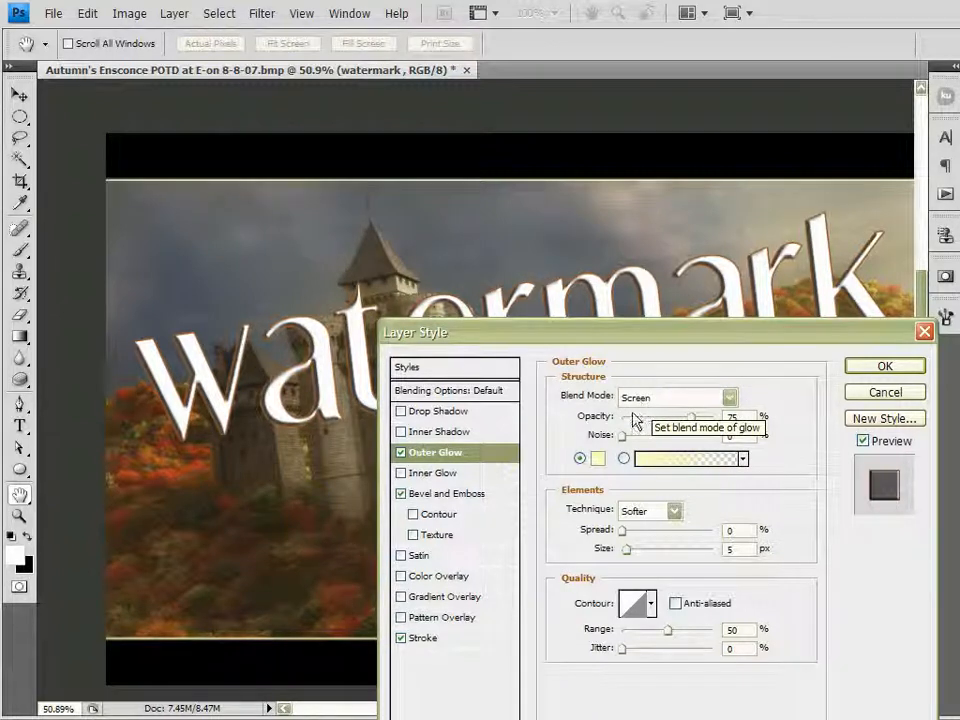
drag(678, 336, 880, 147)
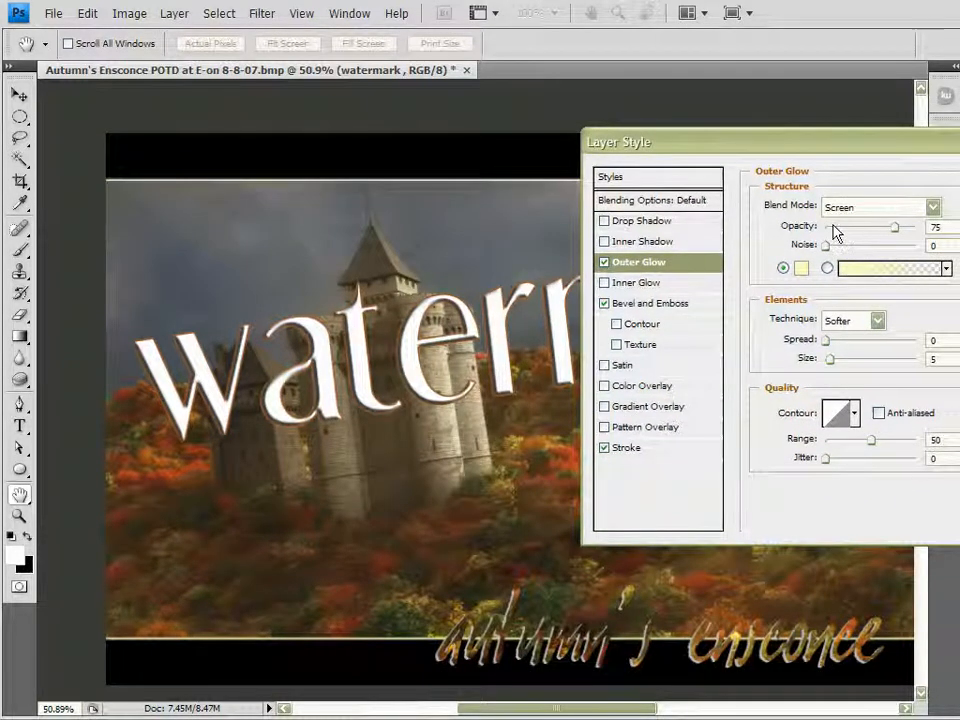
click(835, 207)
click(836, 220)
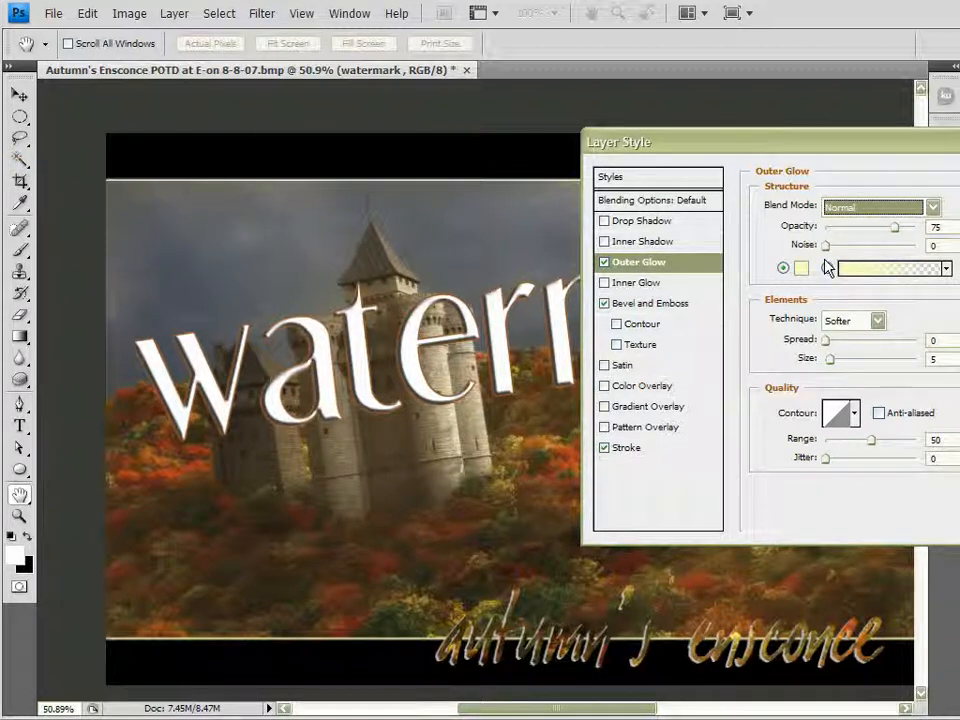
drag(827, 341, 854, 340)
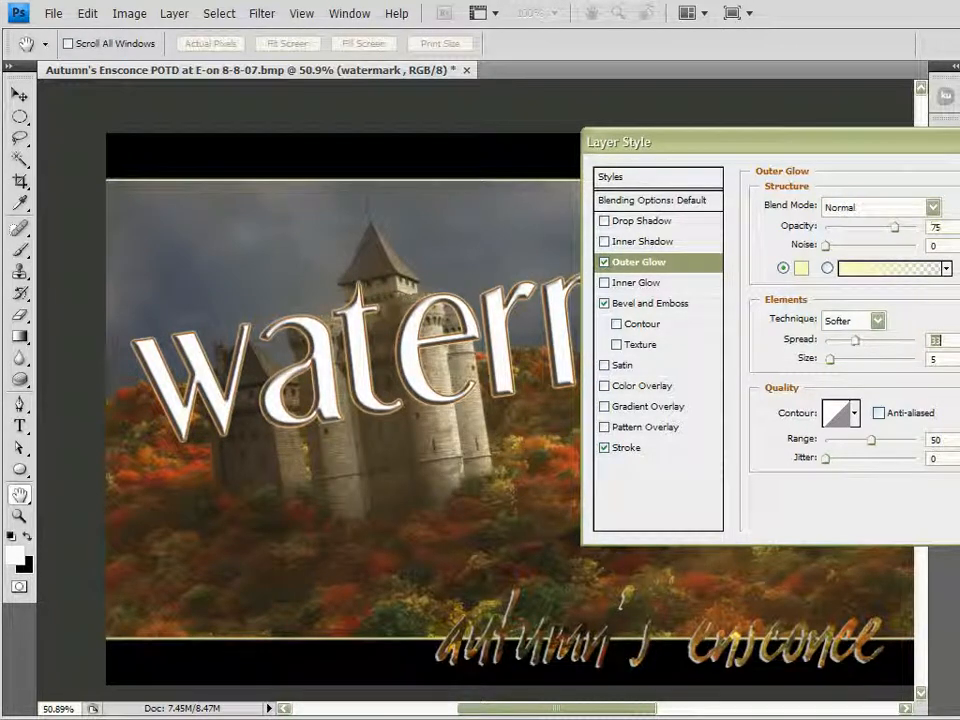
key(Return)
Preview the watermark layer at 30% opacity, restore full opacity, and lower only its fill opacity instead
key(v)
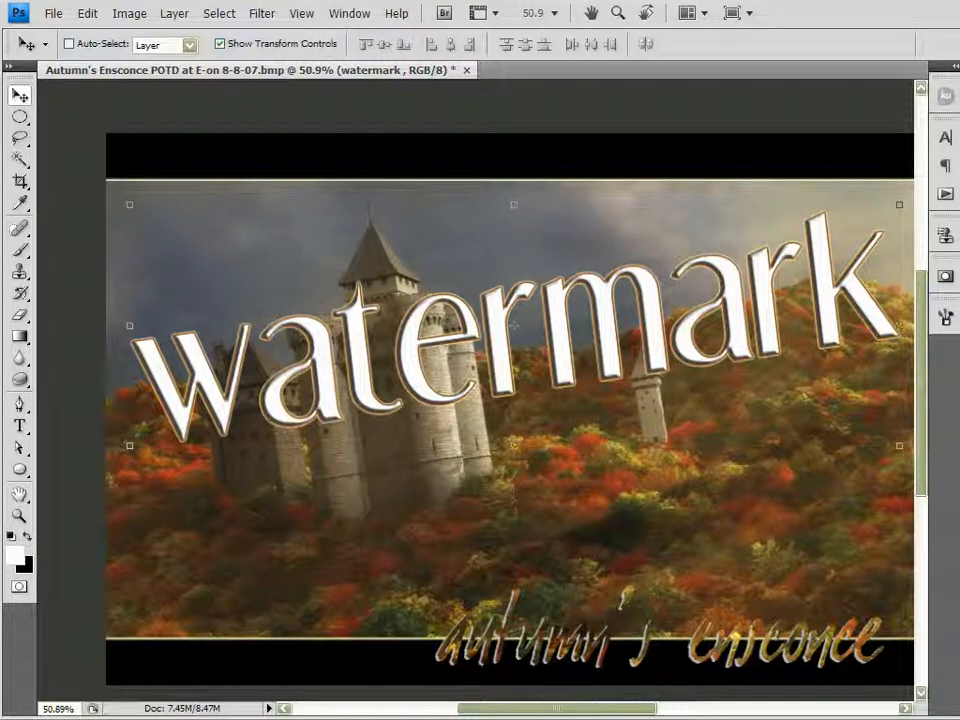
key(3)
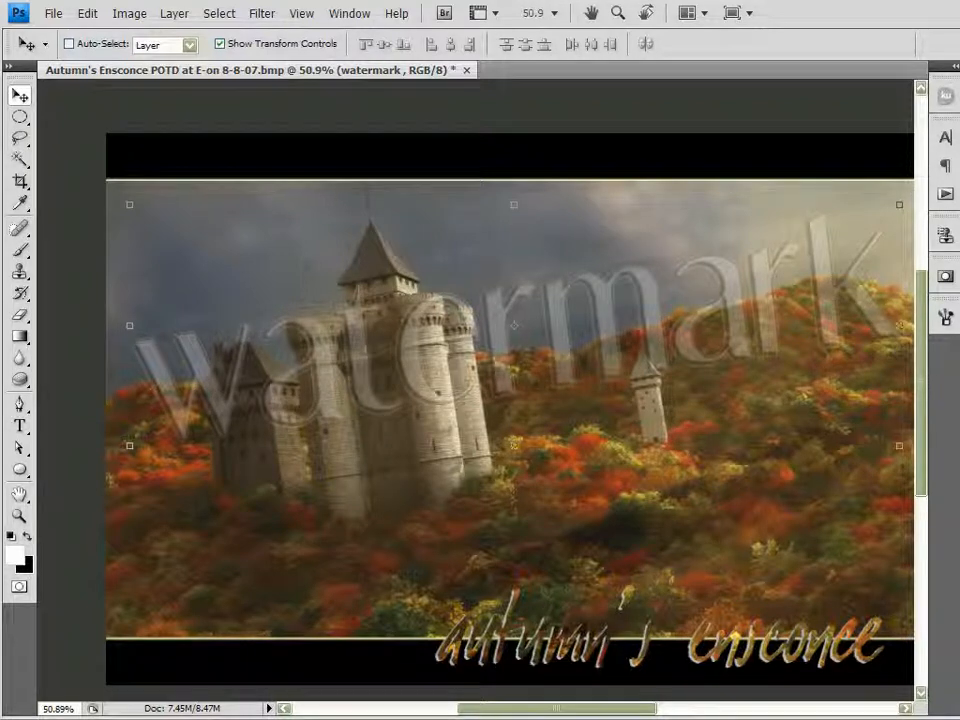
key(0)
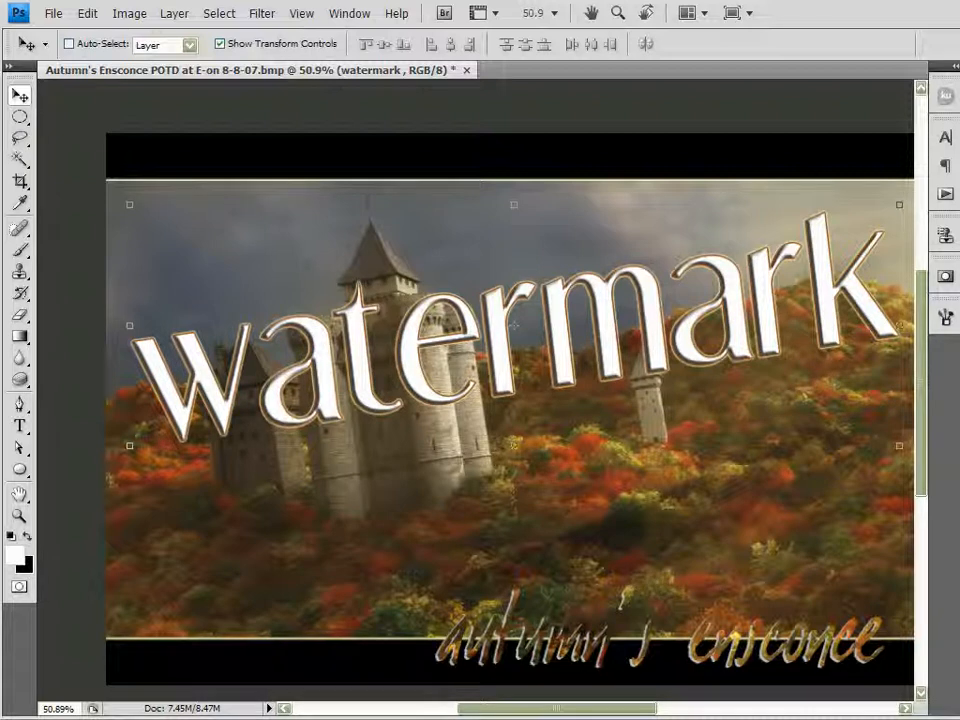
key(shift+5)
key(shift+2)
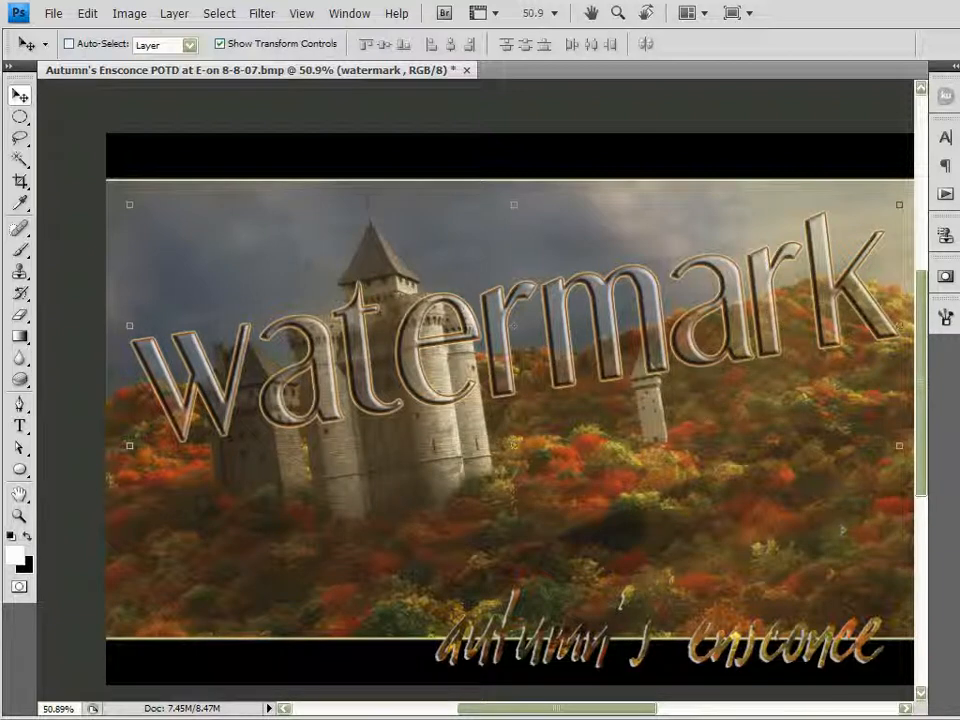
Examine the see-through watermark lettering over the castle up close, with the Background layer selected
key(alt+bracketleft)
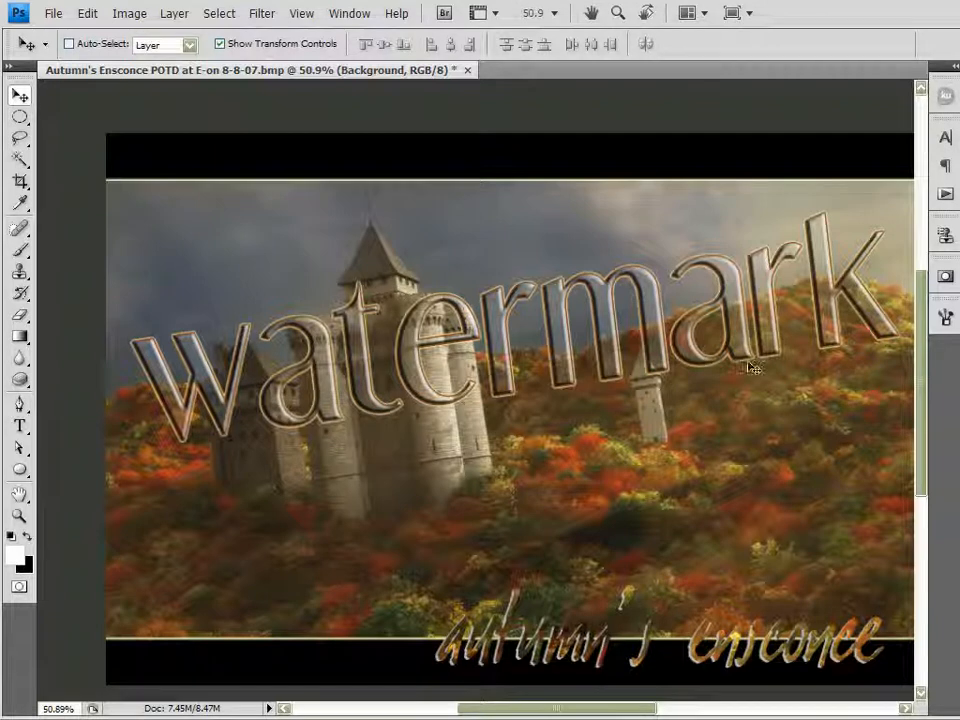
scroll(662, 303, up, 3)
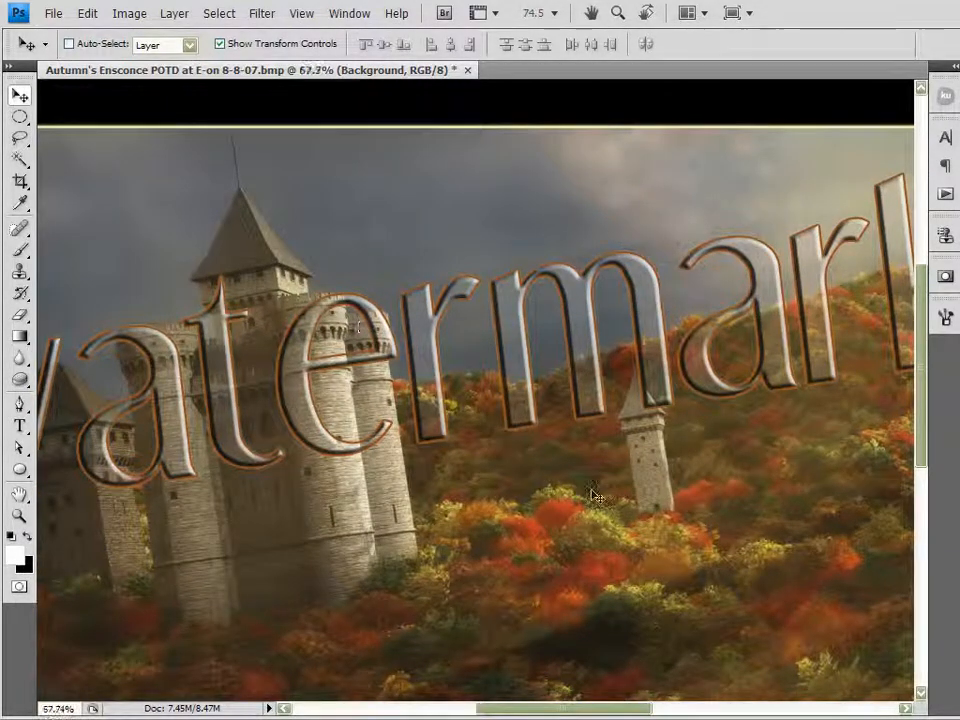
scroll(707, 508, down, 4)
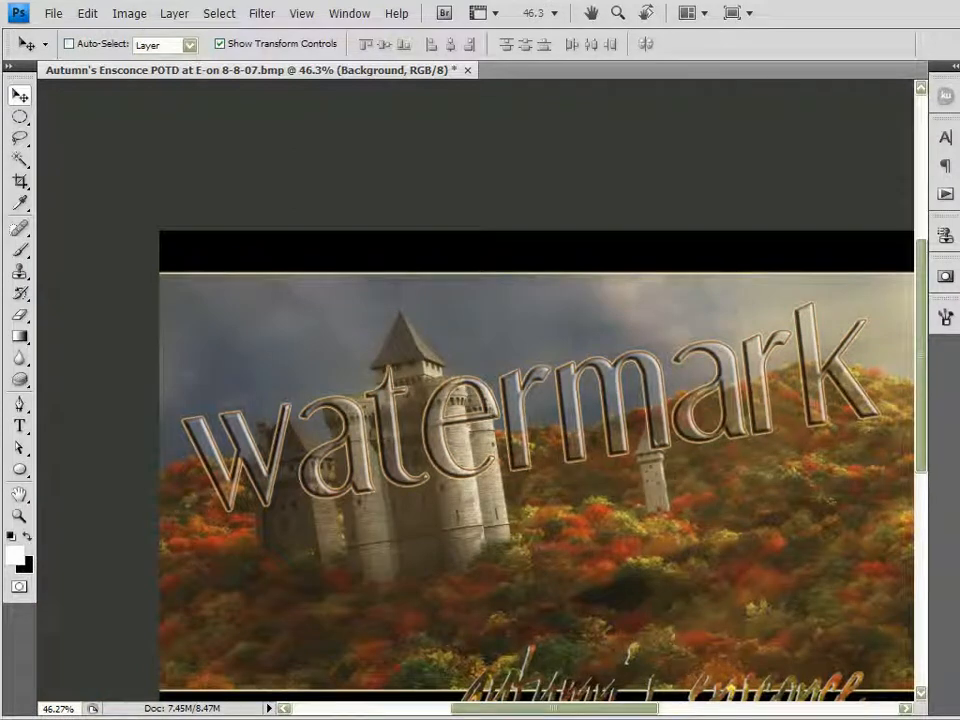
Reduce the opacity of the watermark layer's Stroke and Outer Glow effects to about 45% each
key(alt+bracketright)
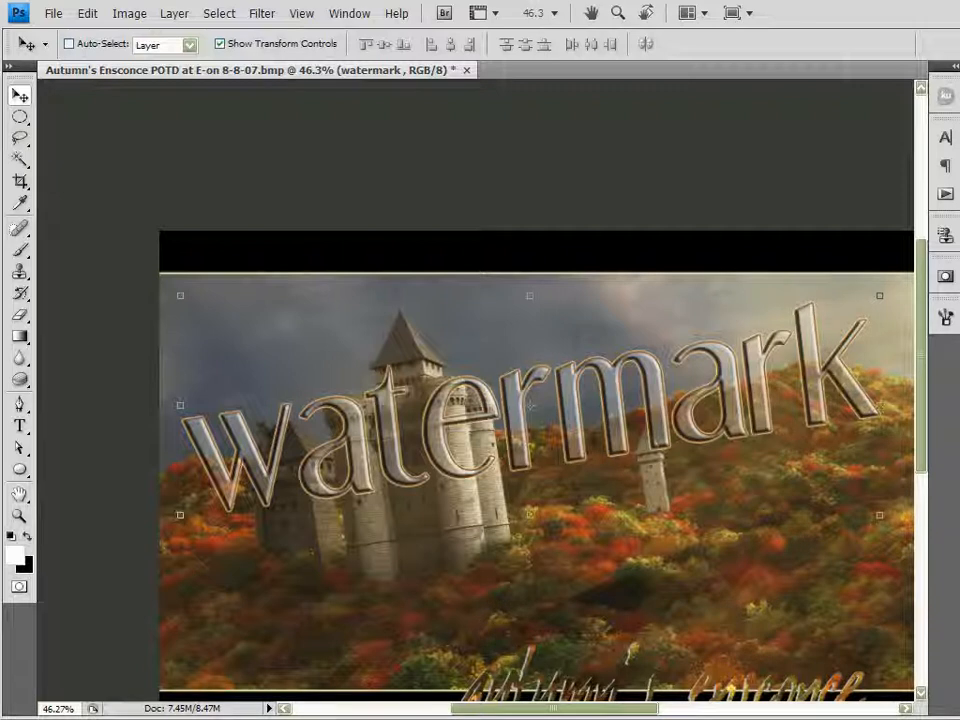
double_click(958, 450)
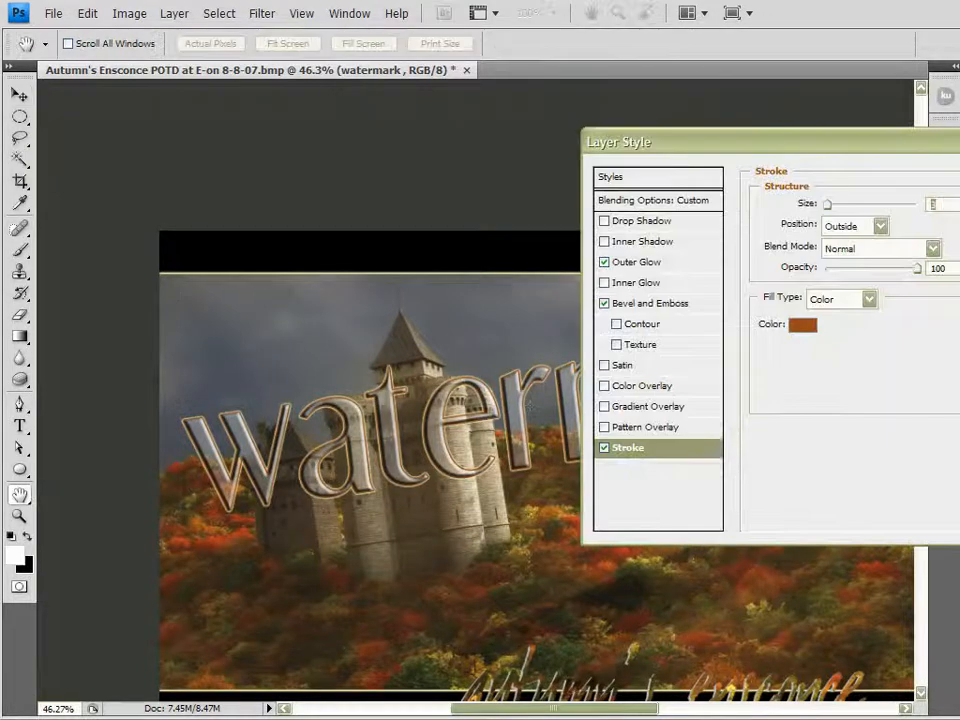
mouse_move(915, 269)
mouse_down()
mouse_move(842, 269)
mouse_move(866, 269)
mouse_up()
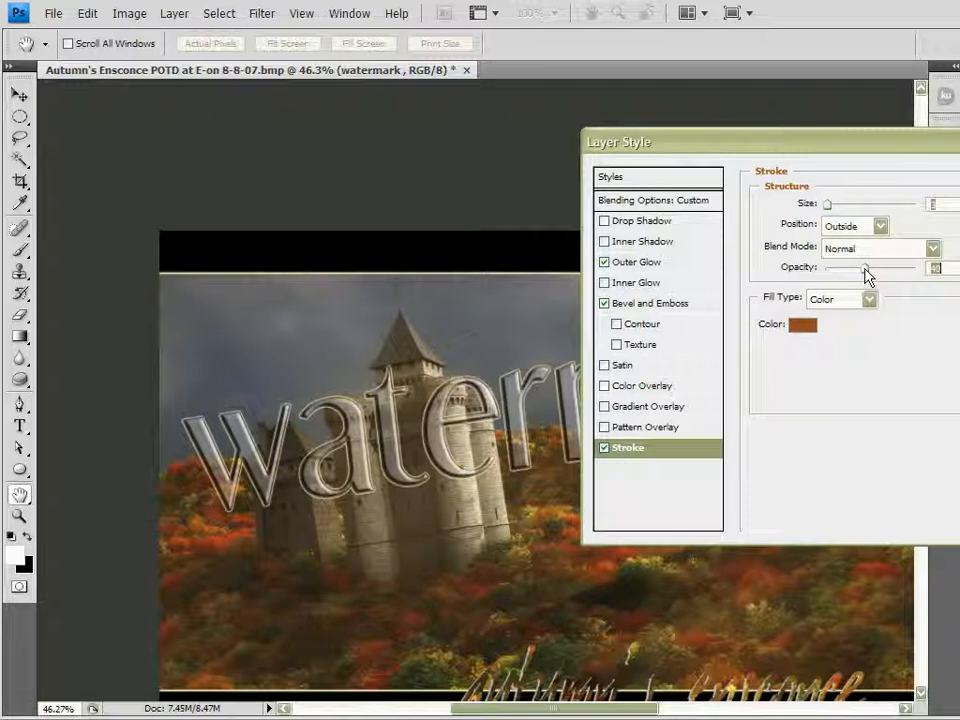
click(618, 263)
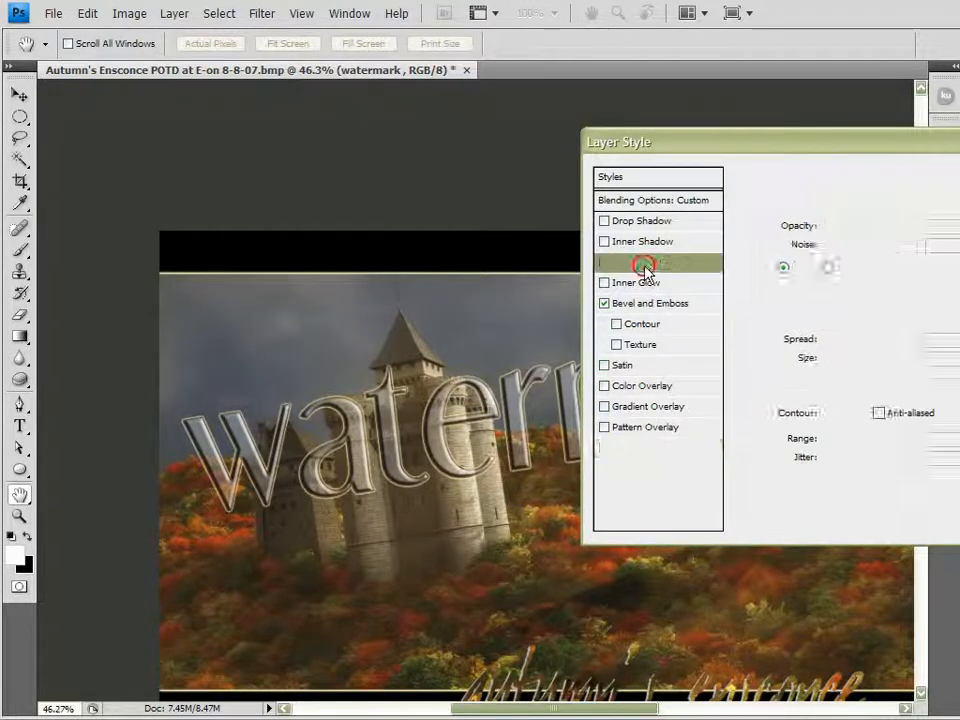
mouse_move(888, 234)
mouse_down()
mouse_move(864, 231)
mouse_move(870, 236)
mouse_up()
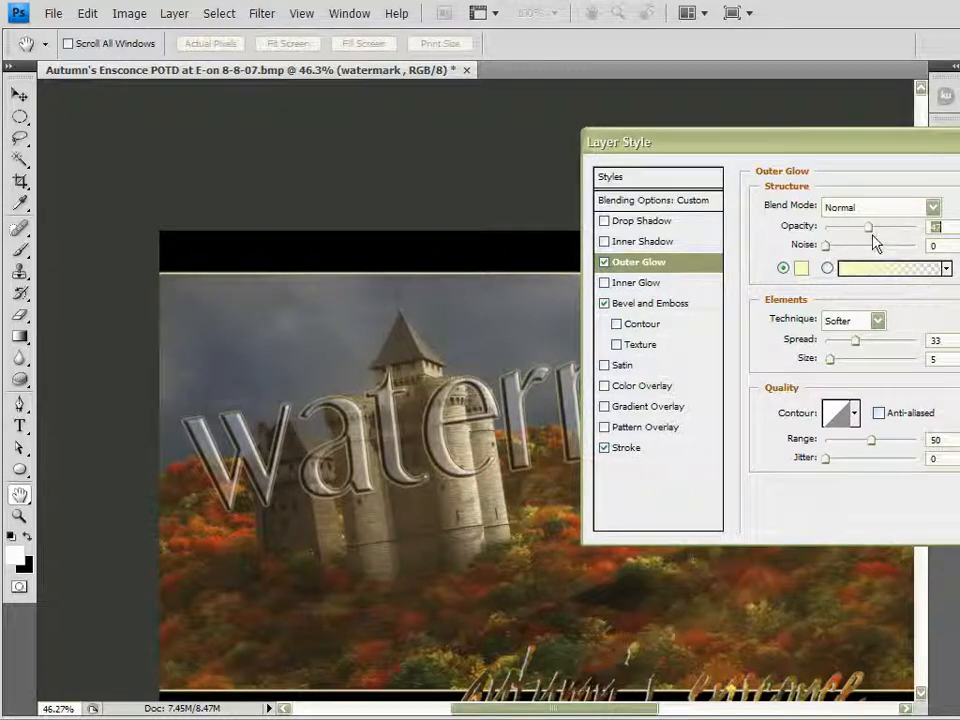
Set the watermark bevel's shadow and highlight opacity to 52% each and apply the layer style
click(662, 304)
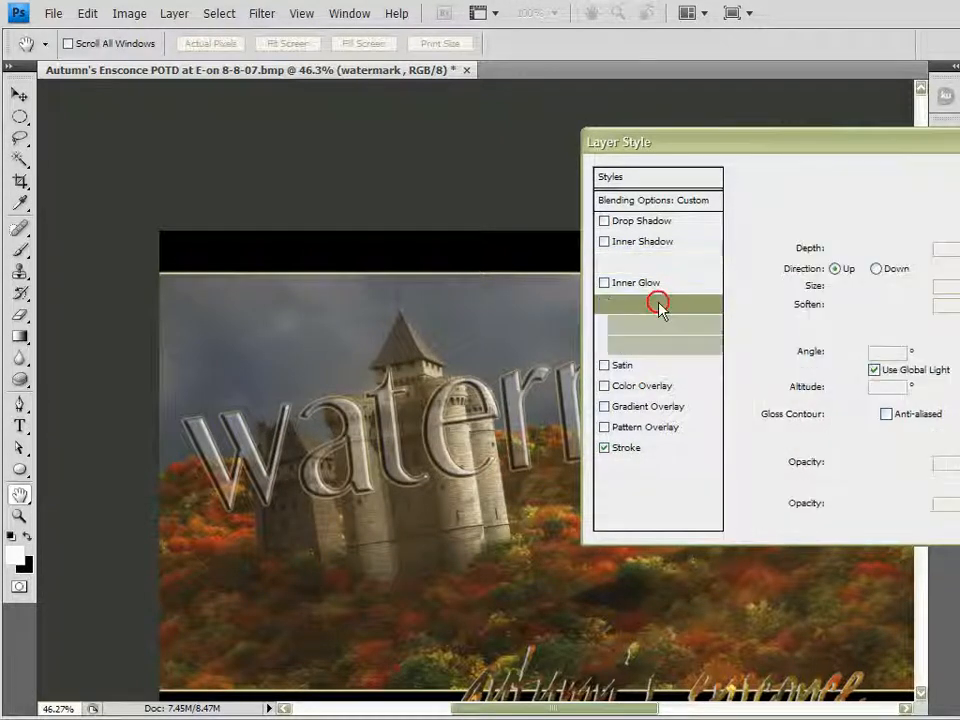
mouse_move(897, 512)
mouse_down()
mouse_move(870, 510)
mouse_move(882, 512)
mouse_up()
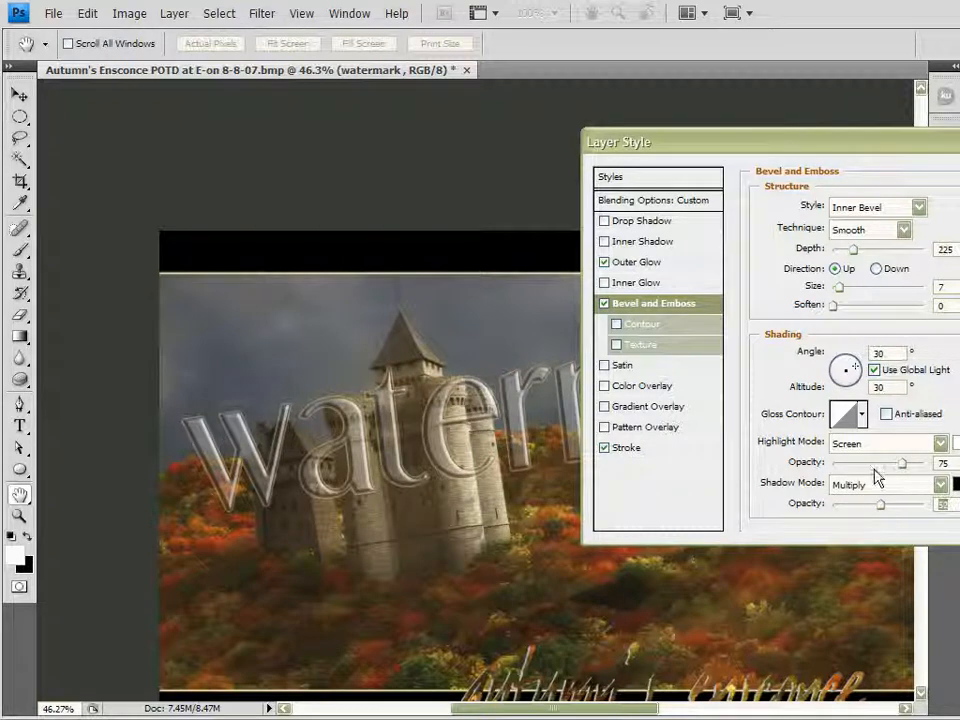
drag(901, 464, 882, 468)
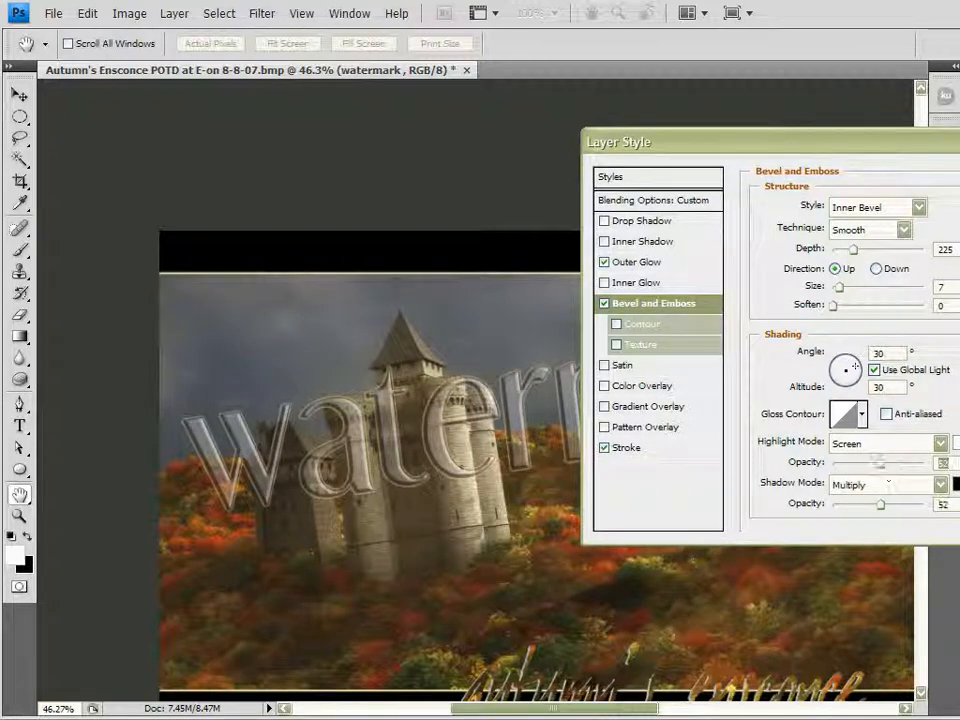
key(Return)
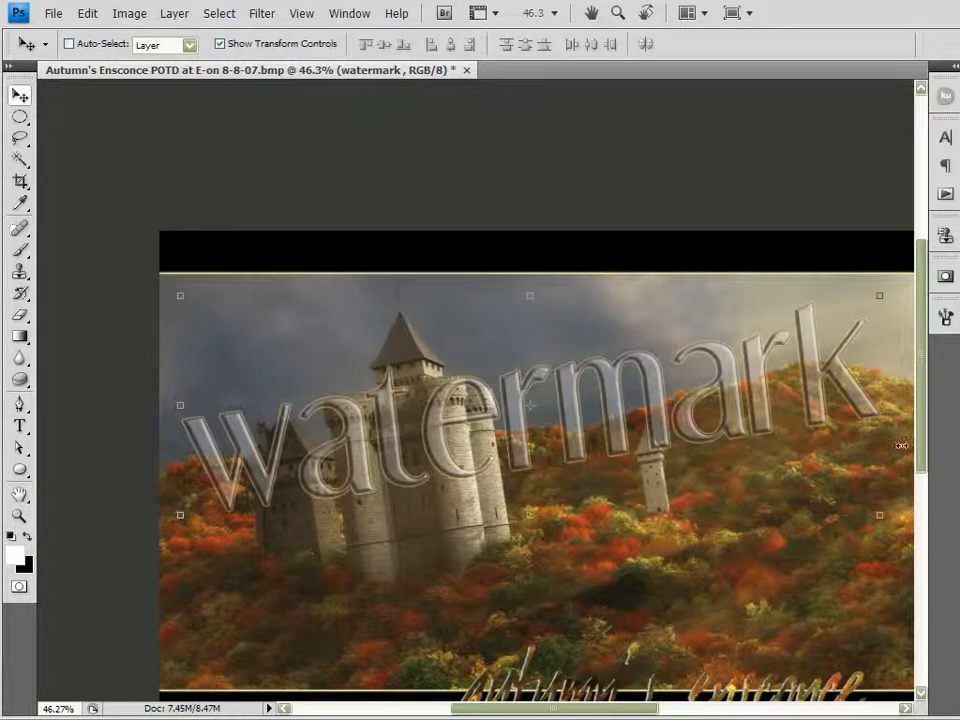
Change the font of the letter "t" in the watermark text to Effloresce Antique
scroll(829, 448, down, 3)
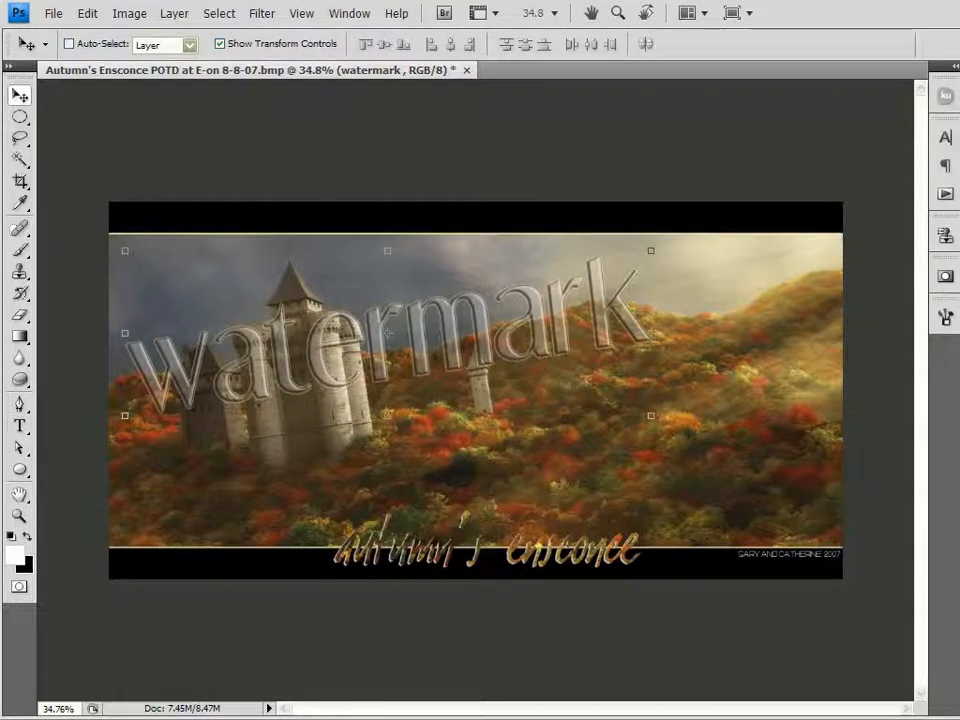
double_click(958, 500)
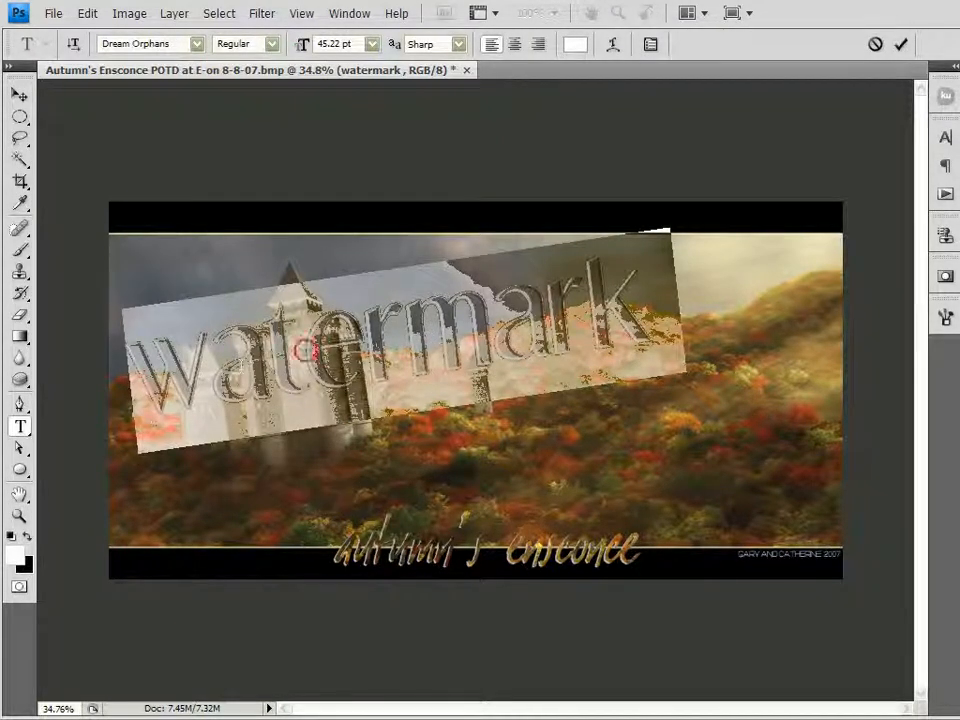
drag(277, 358, 298, 355)
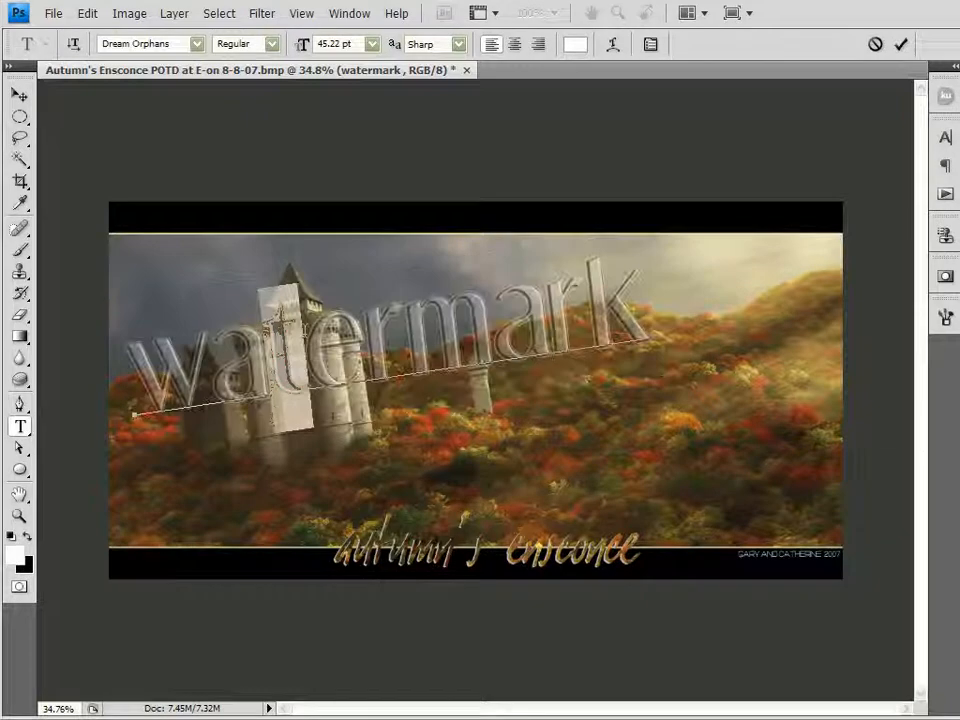
click(197, 44)
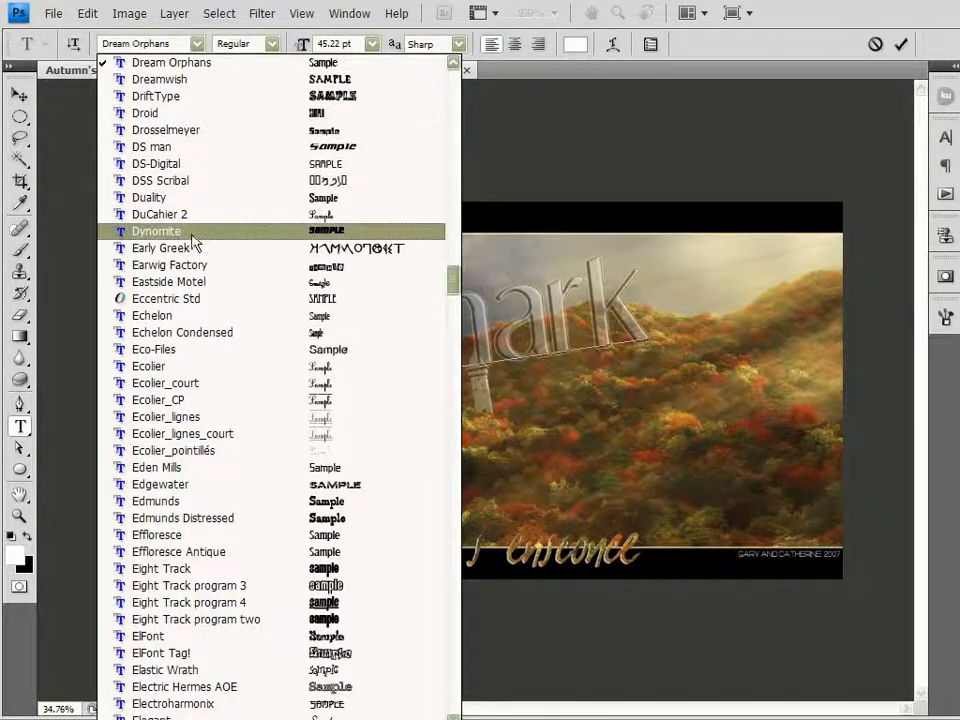
click(211, 556)
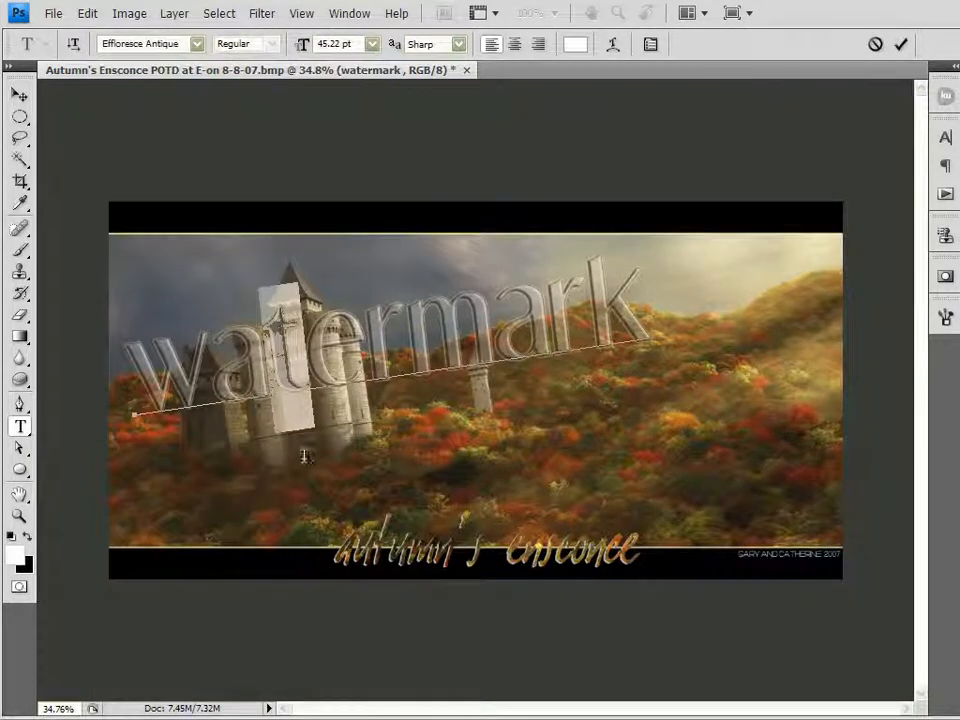
click(901, 44)
key(v)
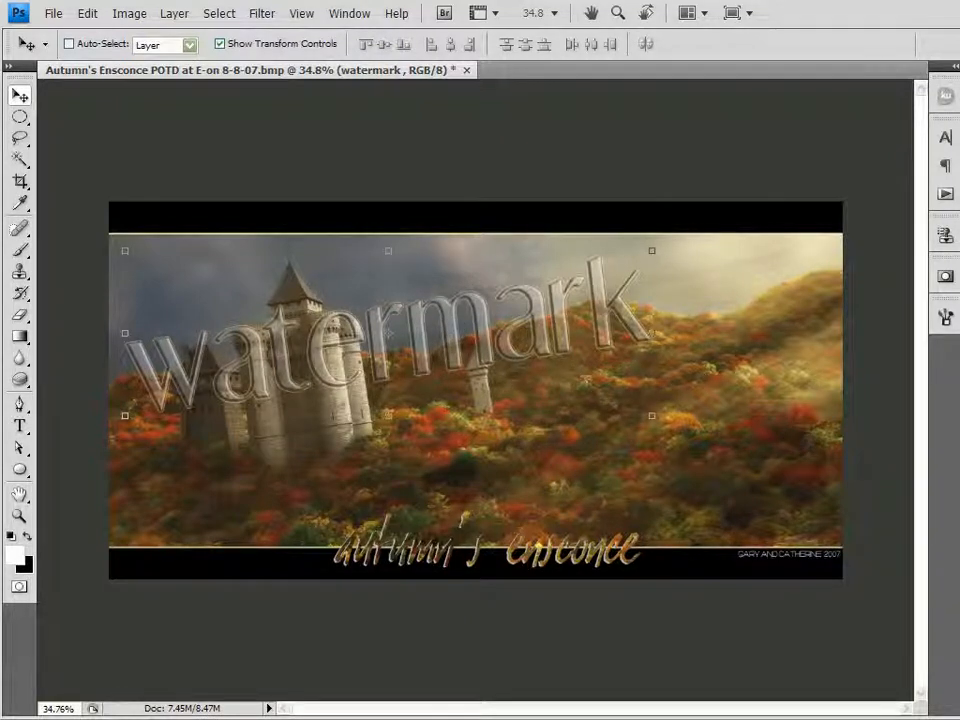
Change the font of the letter "m" in the watermark text to Engebrechtre Expanded and commit the text edit
double_click(388, 333)
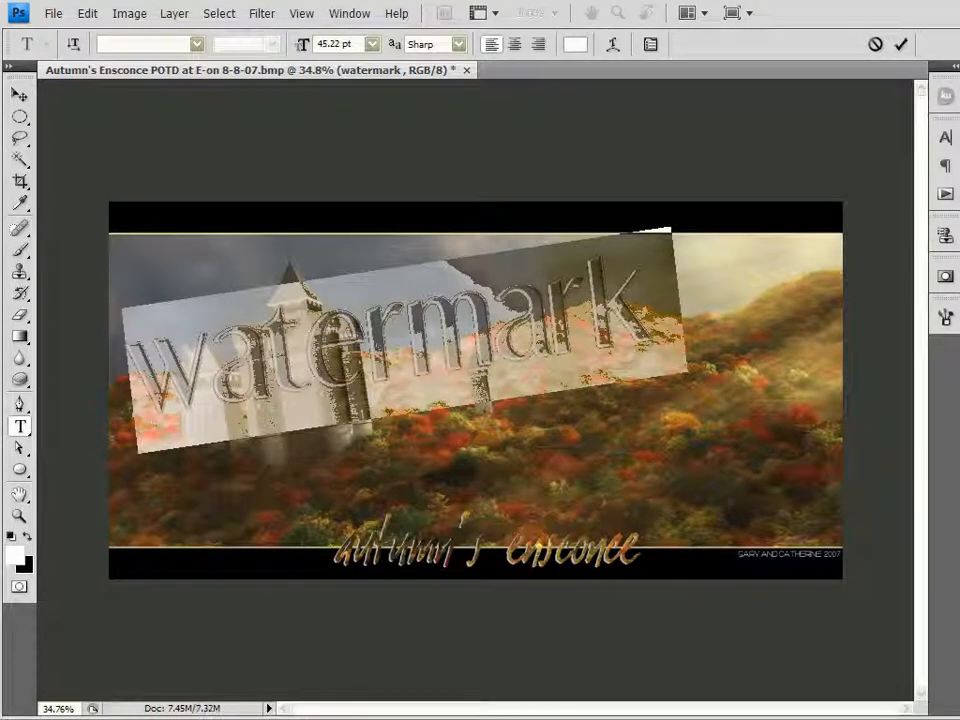
drag(420, 336, 482, 330)
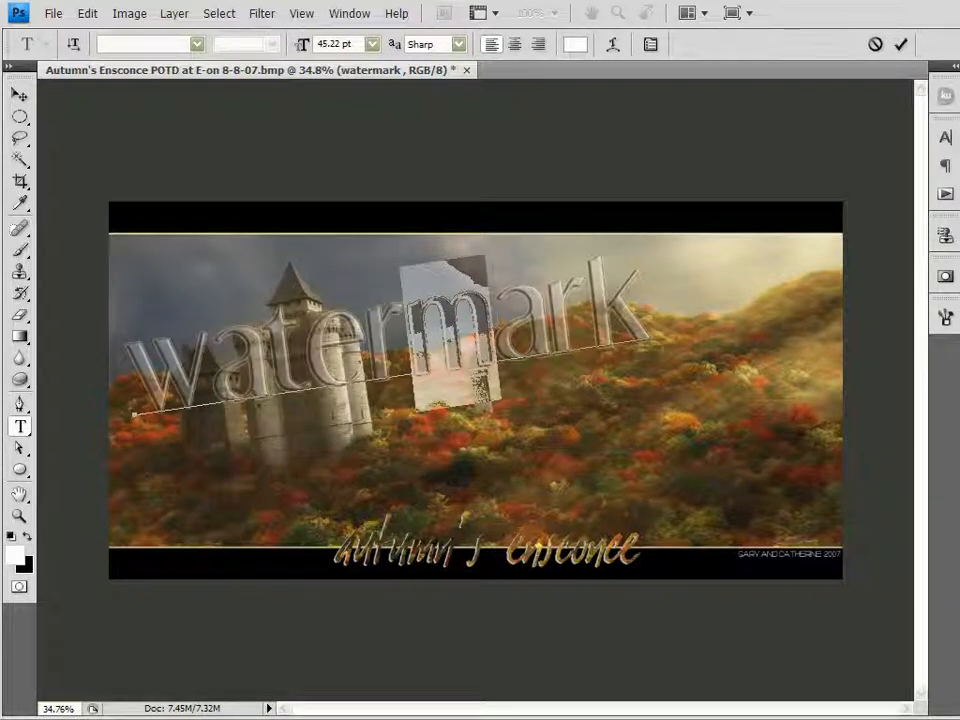
click(197, 44)
scroll(185, 432, down, 1)
scroll(187, 440, down, 4)
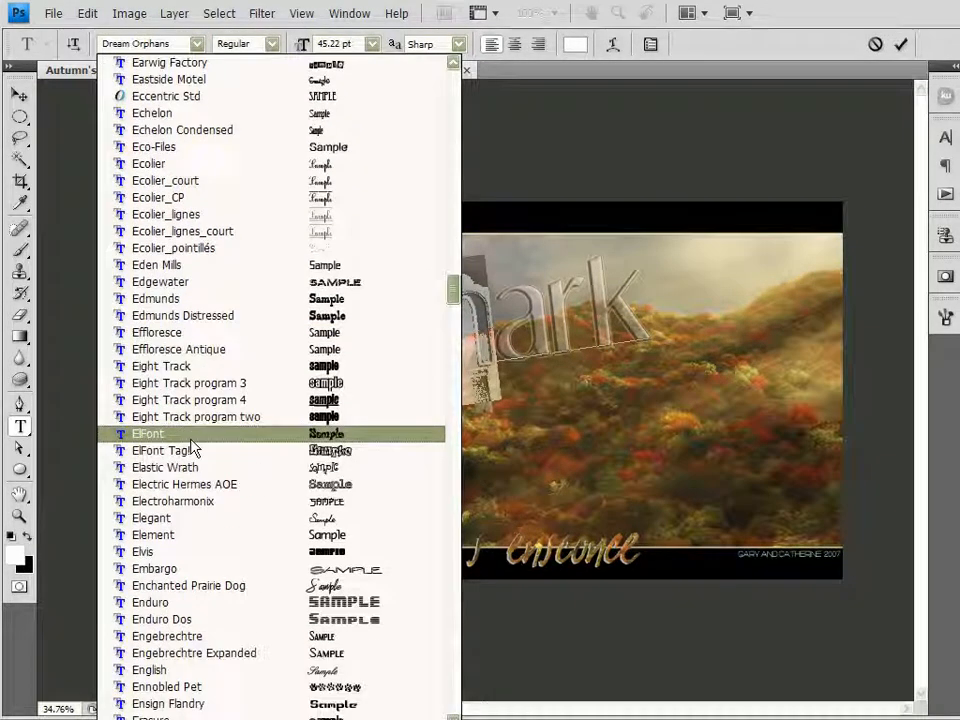
scroll(203, 525, down, 3)
click(205, 500)
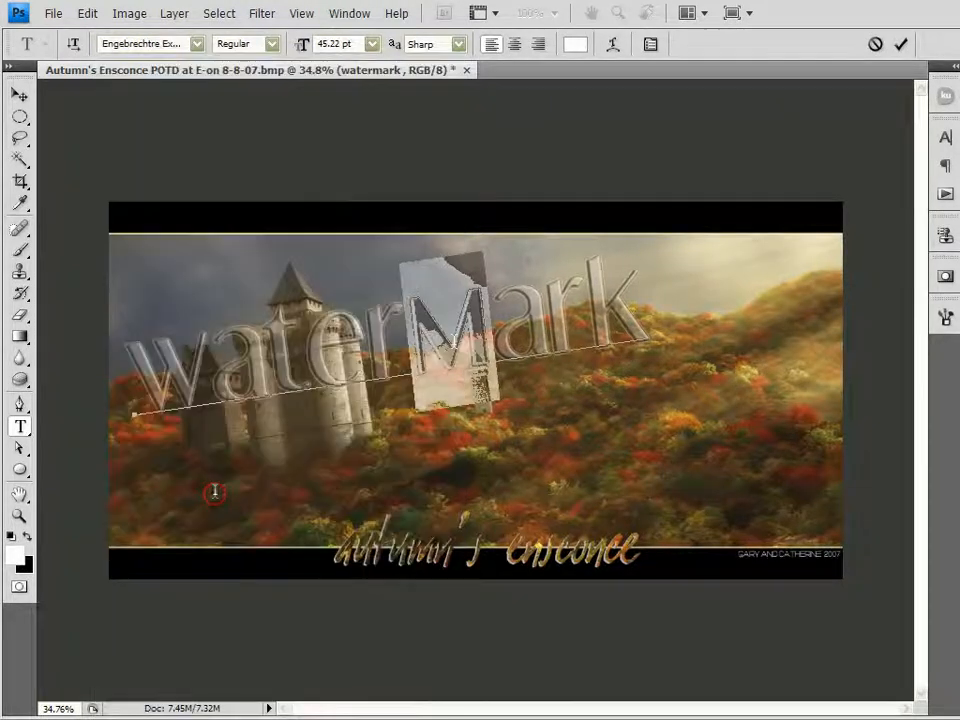
click(899, 43)
key(v)
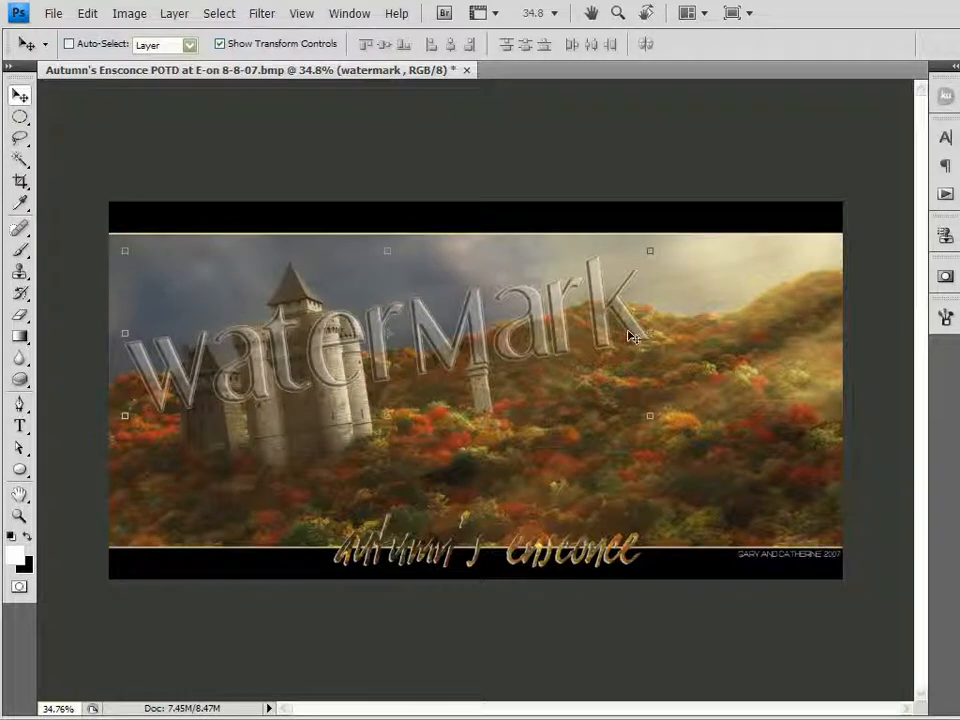
Shift the watermark text slightly to the right over the castle artwork and merge all layers into one
mouse_move(606, 322)
mouse_down()
mouse_move(615, 332)
mouse_move(619, 322)
mouse_up()
scroll(299, 334, up, 5)
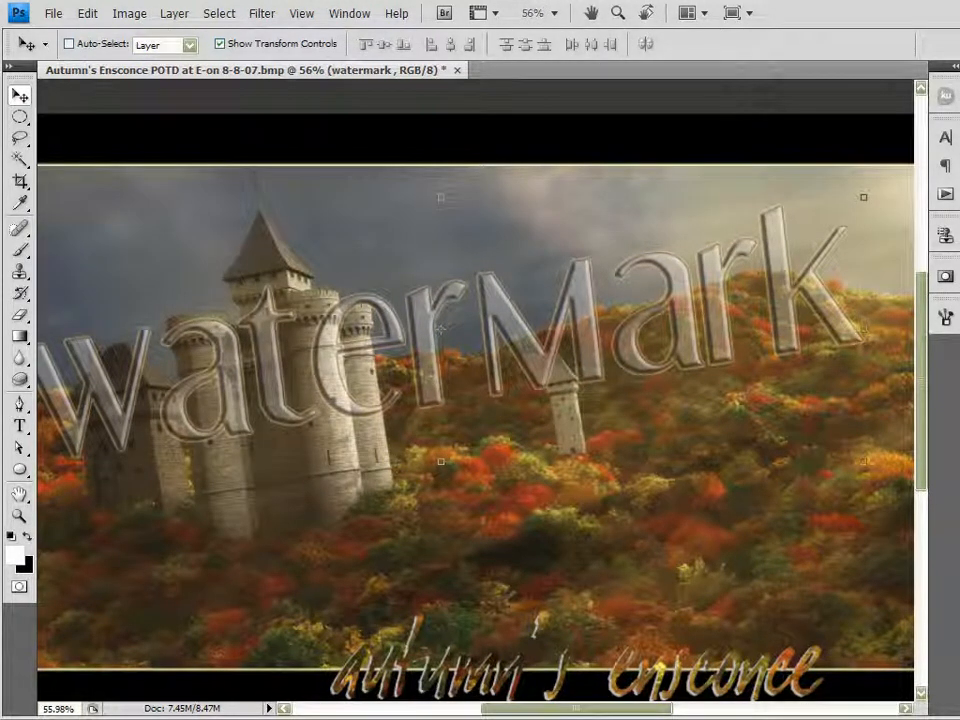
key(ctrl+alt+a)
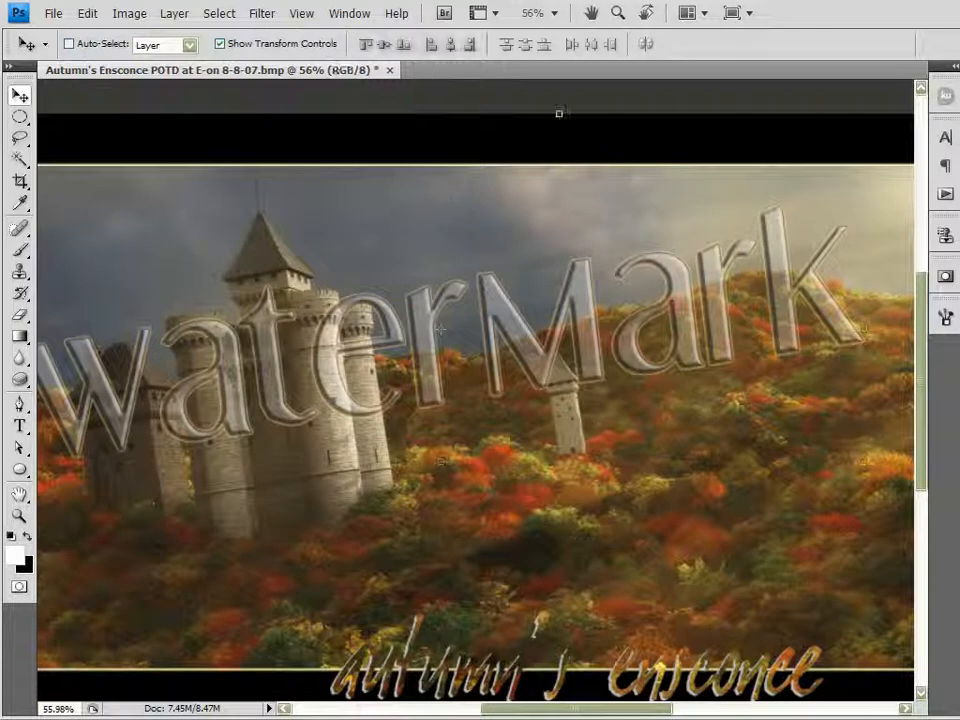
key(ctrl+e)
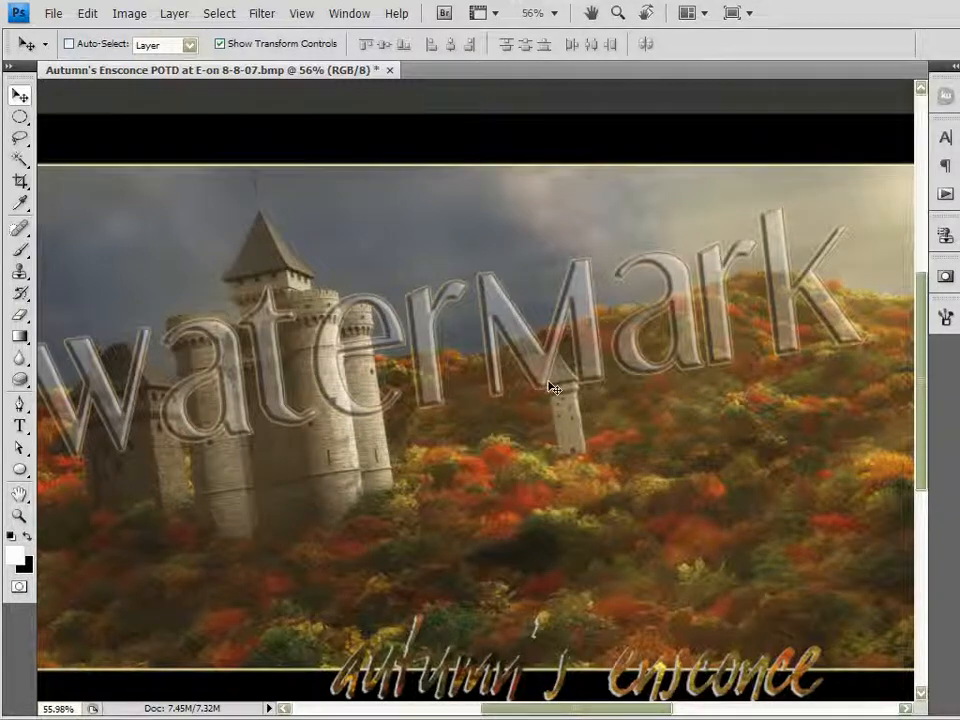
scroll(531, 385, down, 1)
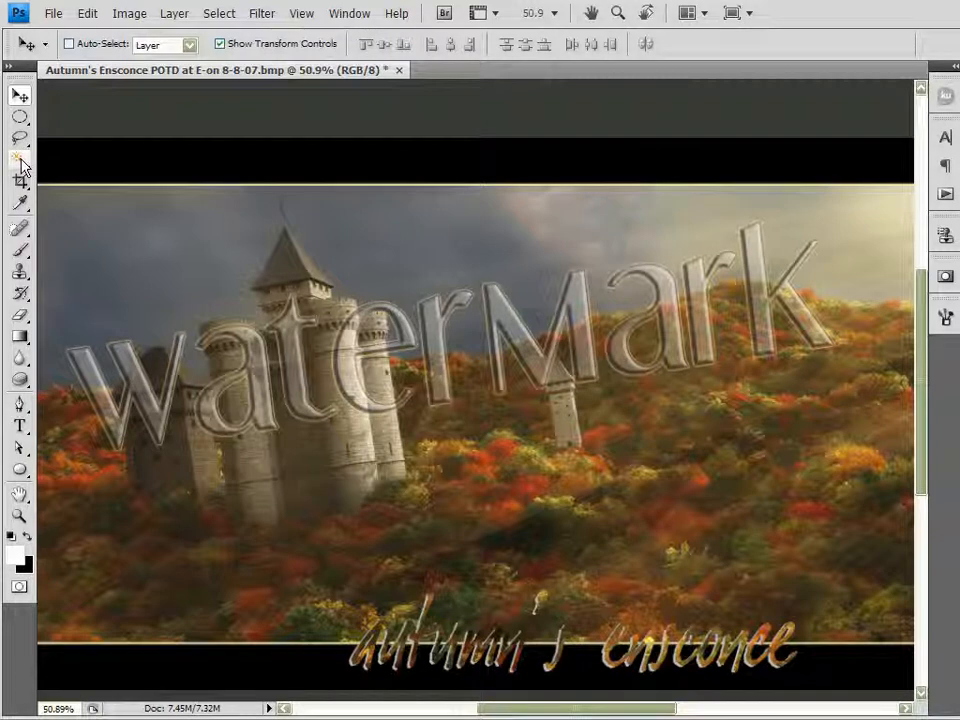
click(29, 233)
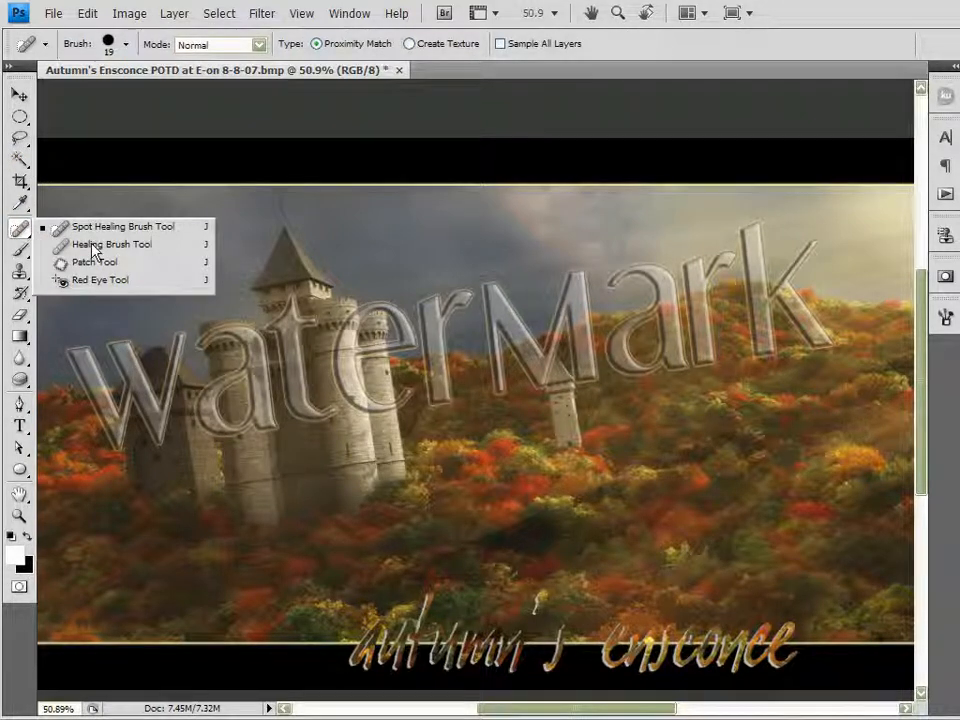
click(15, 232)
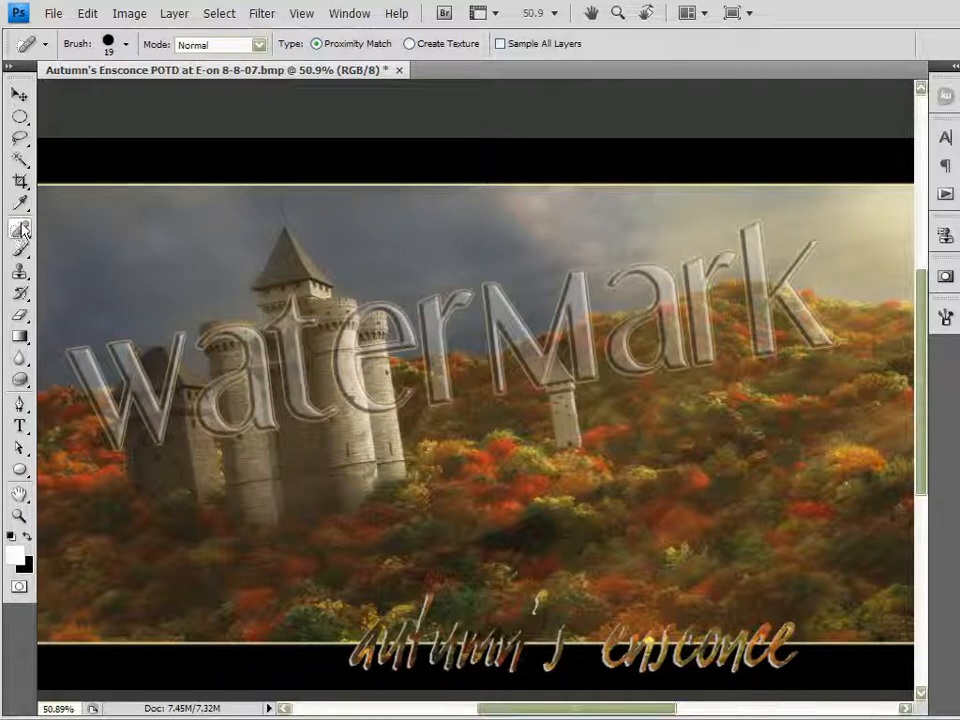
click(20, 96)
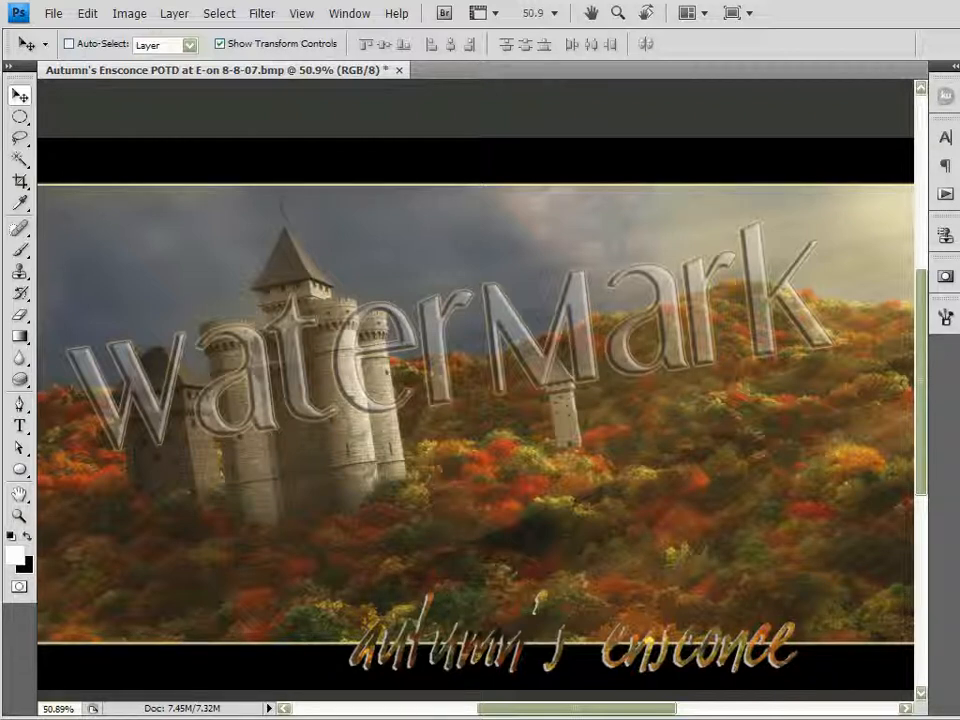
Try to isolate the watermark's "Mark" letters from the merged image with additive Magic Wand selections, and clear the selection
click(20, 160)
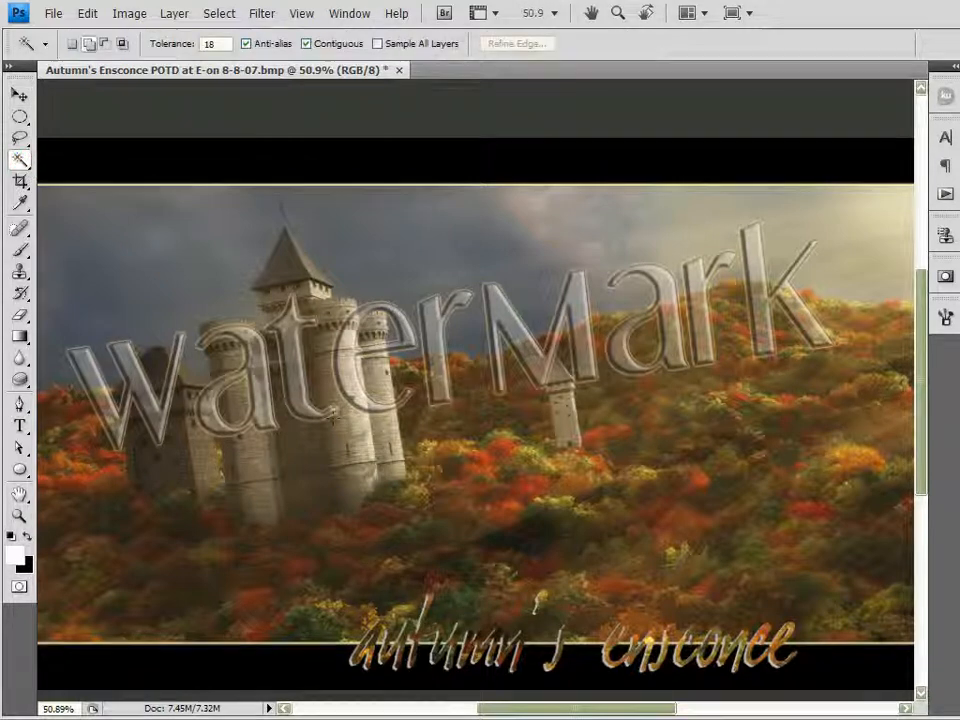
click(583, 336)
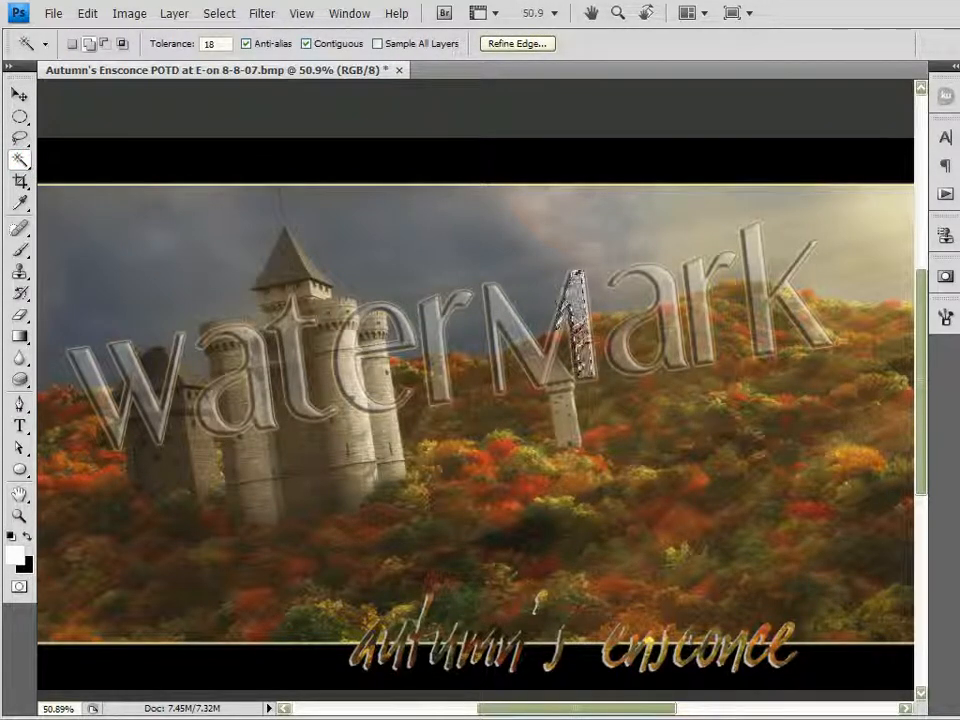
shift+click(697, 306)
shift+click(758, 295)
click(800, 312)
click(780, 291)
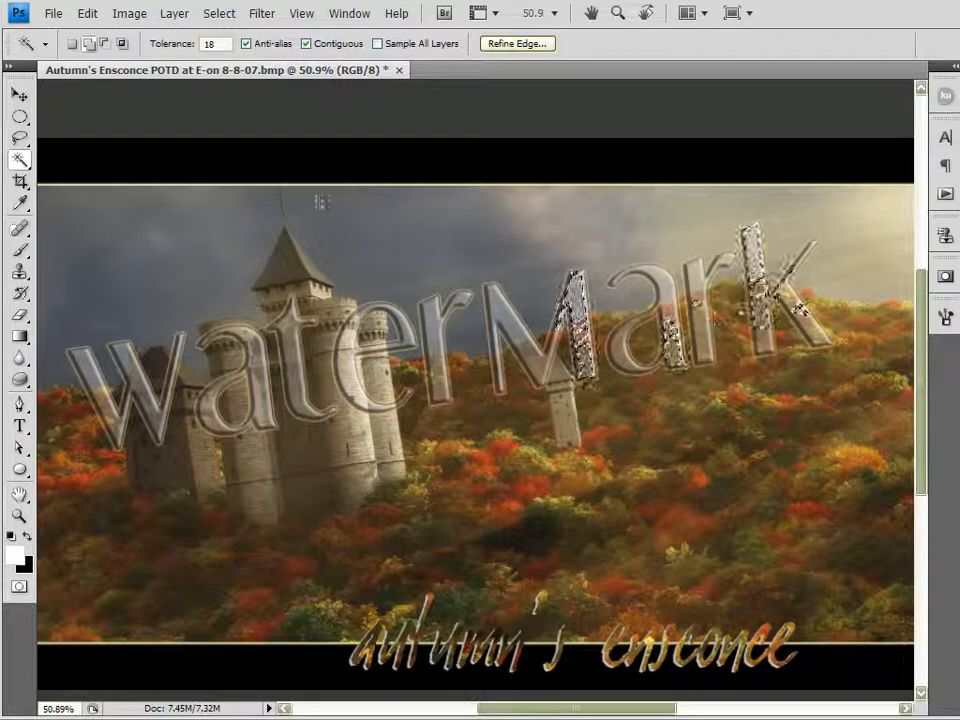
click(20, 95)
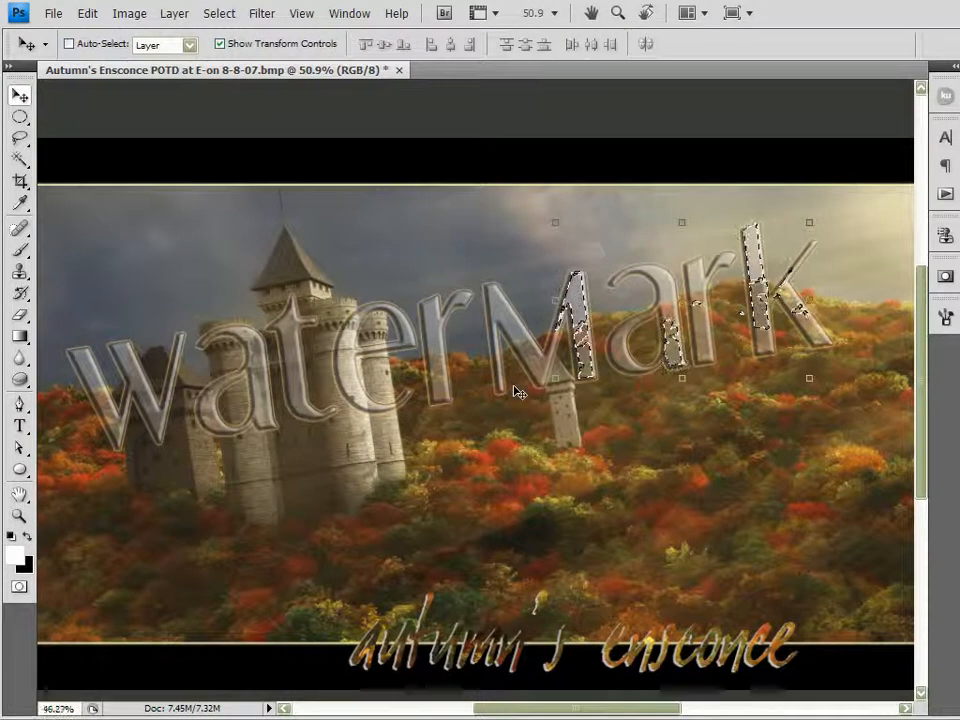
scroll(514, 392, down, 2)
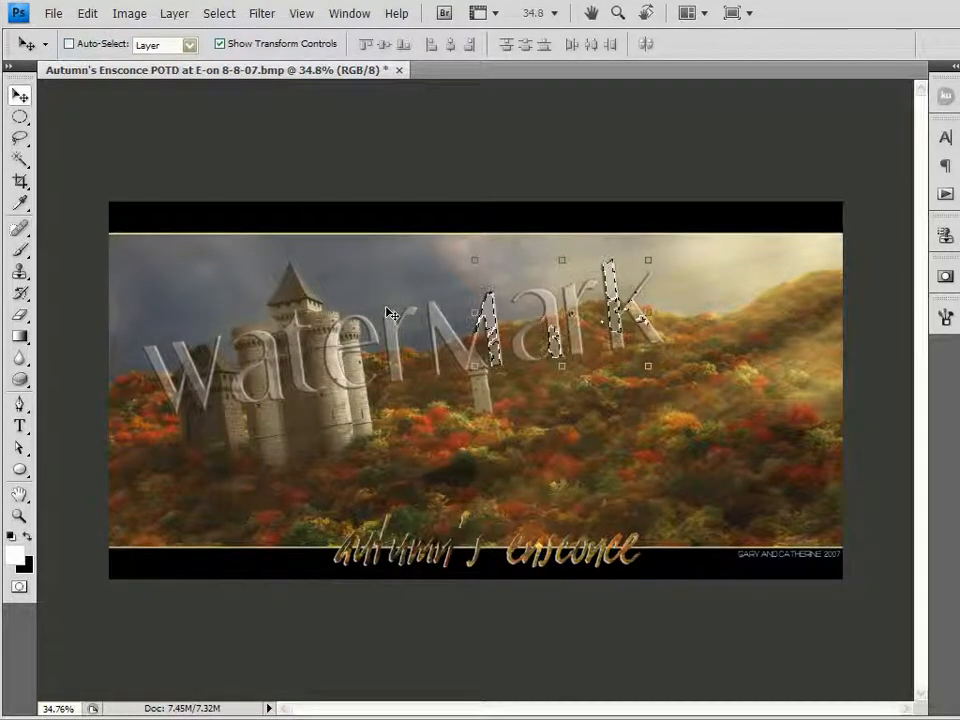
key(ctrl+d)
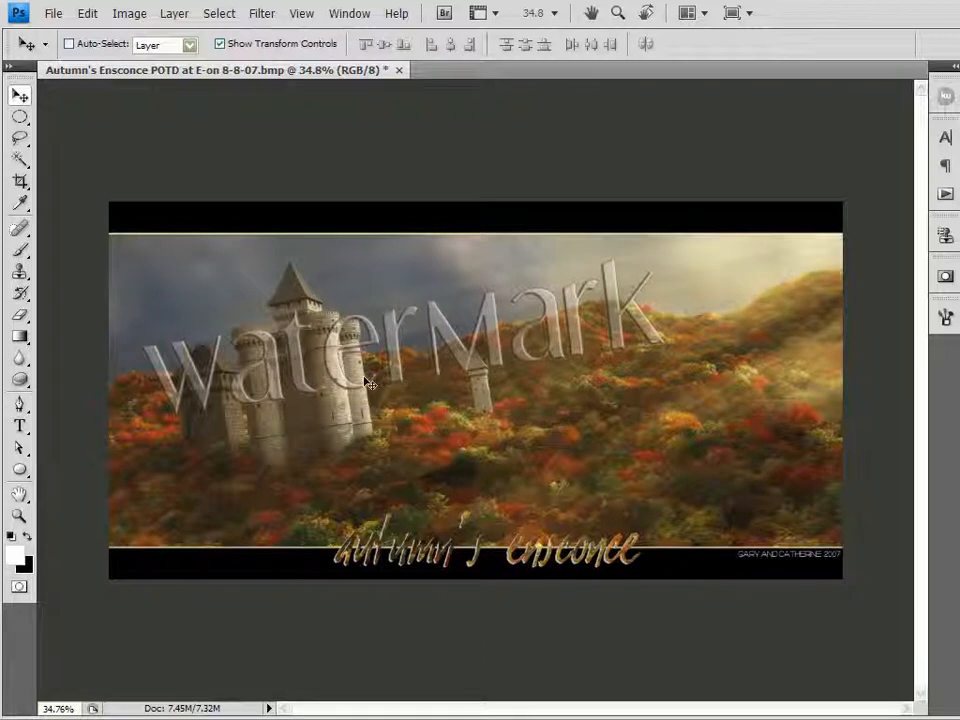
scroll(370, 385, up, 2)
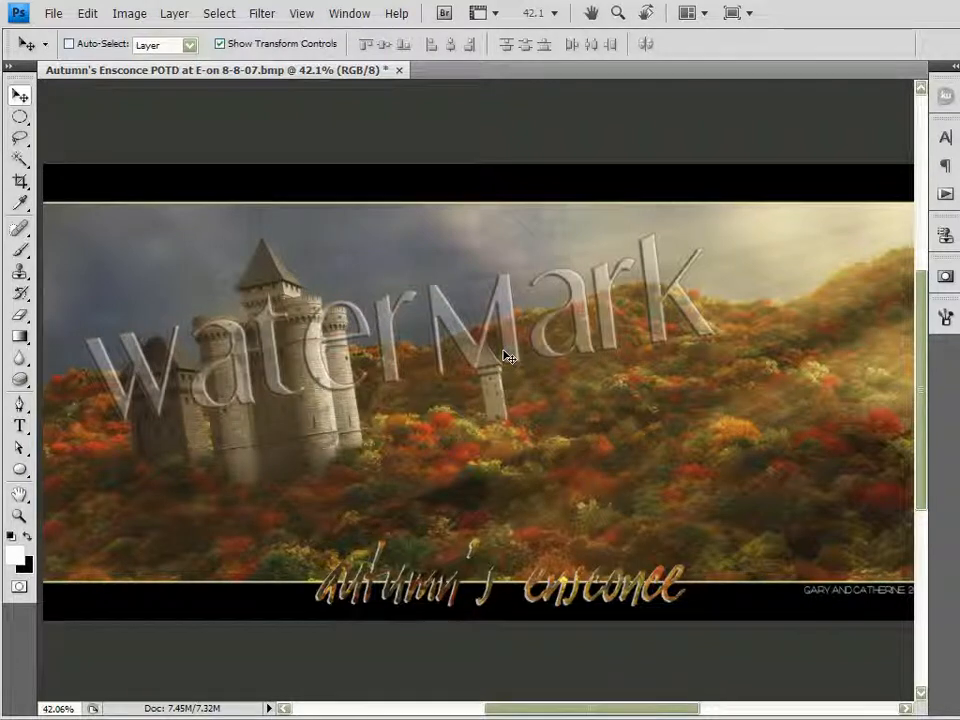
scroll(504, 352, down, 1)
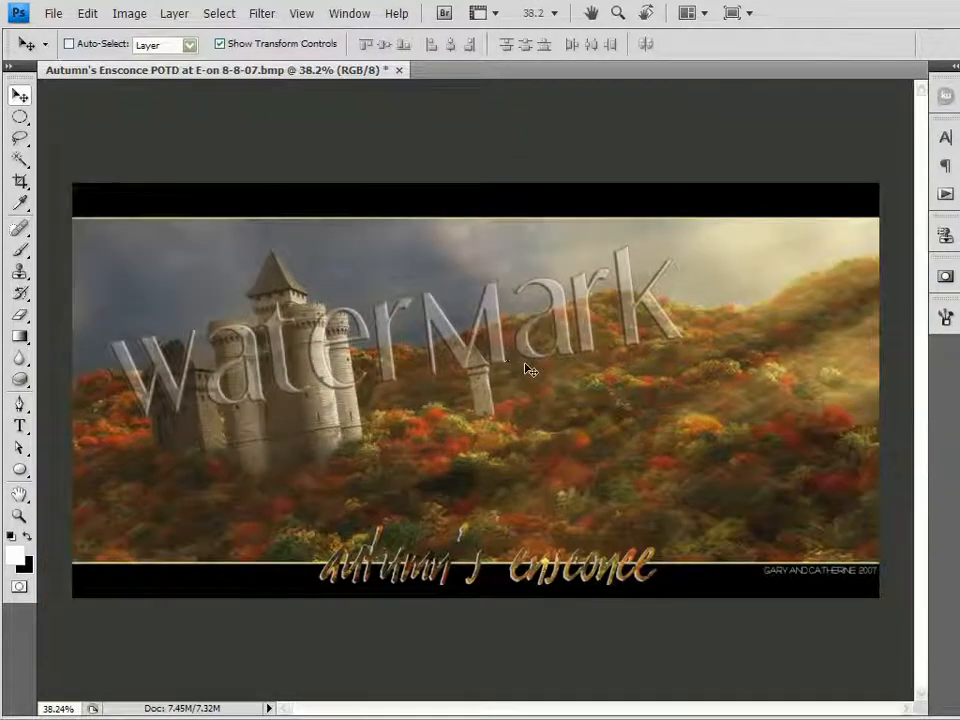